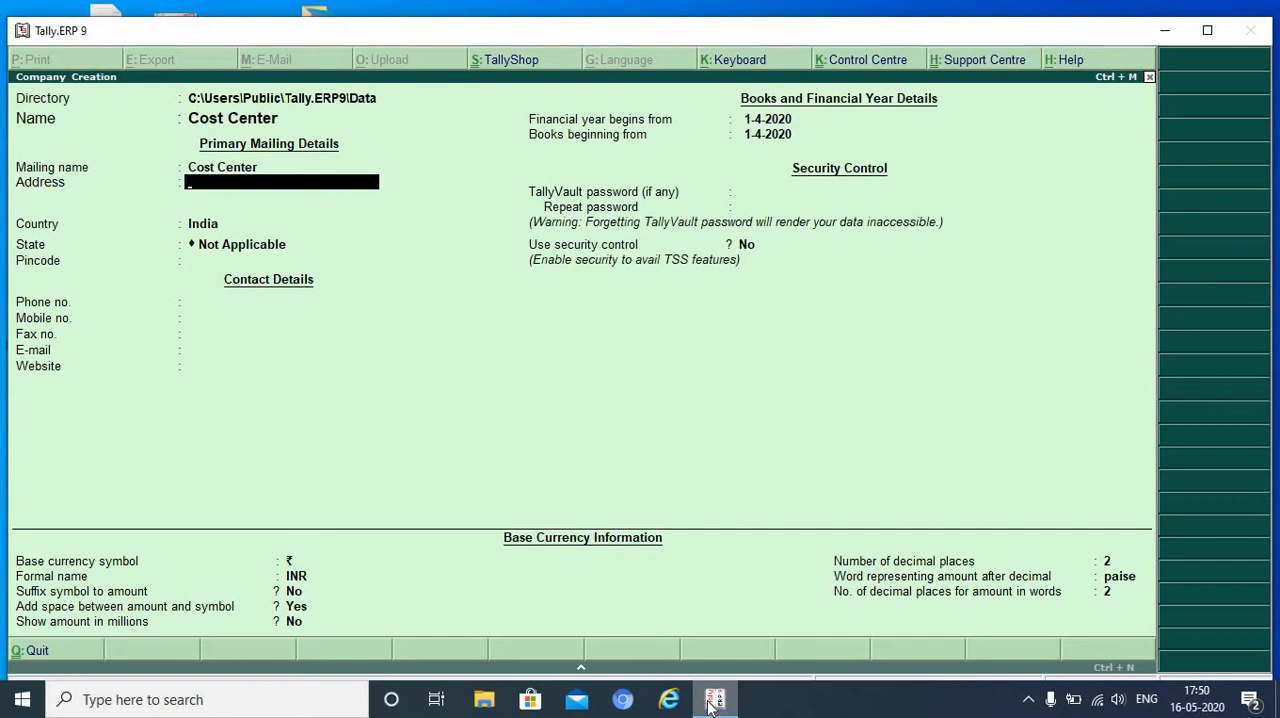
- Fill in the company's two-line mailing address, keep India as the country, and choose Uttarakhand as the state
type("Niranjanpur")
key("Return")
type("De")
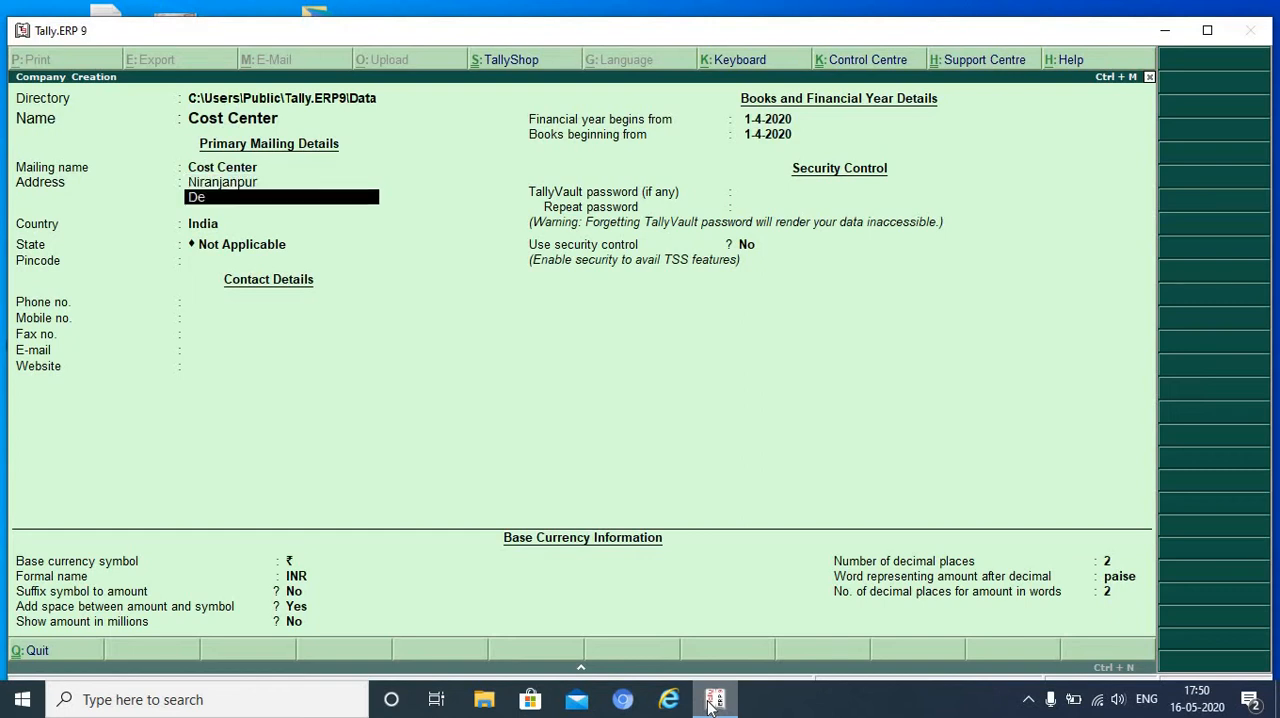
type("hradun")
key("Return")
key("Return")
key("Return")
type("U")
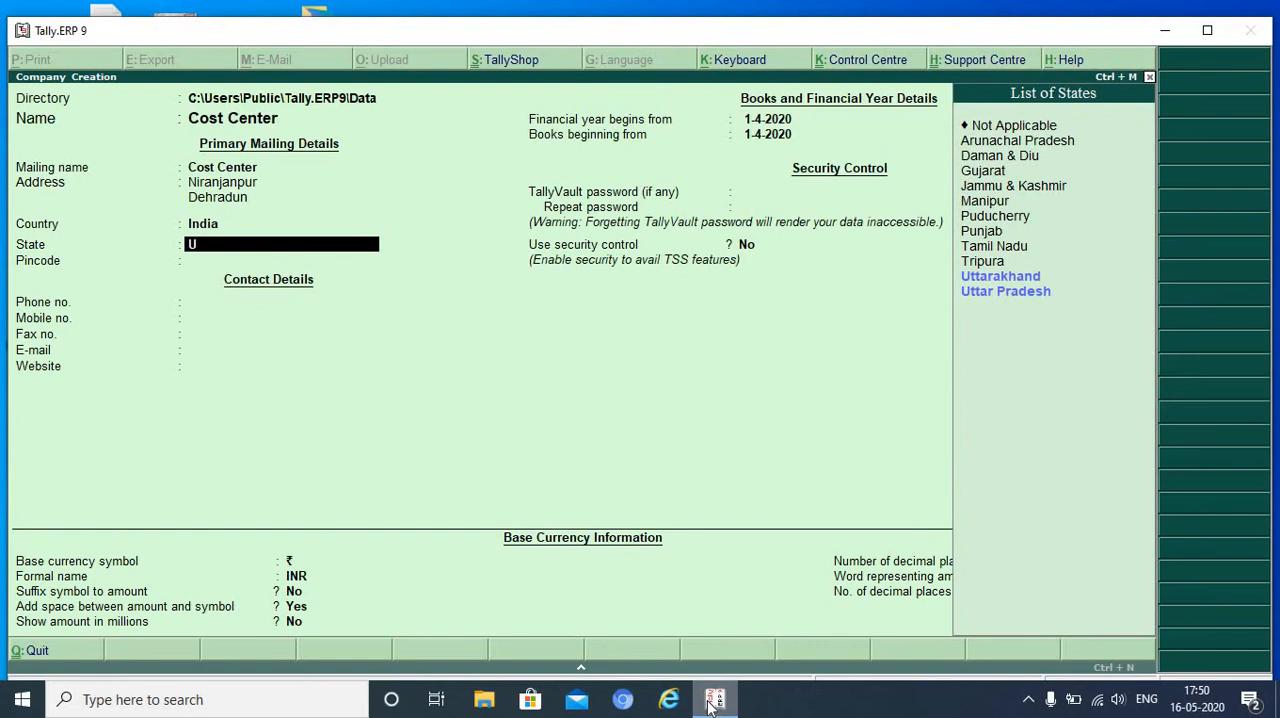
- Leave the pincode and contact details blank, and keep 1-4-2020 as the start of the financial year and books
key("Return")
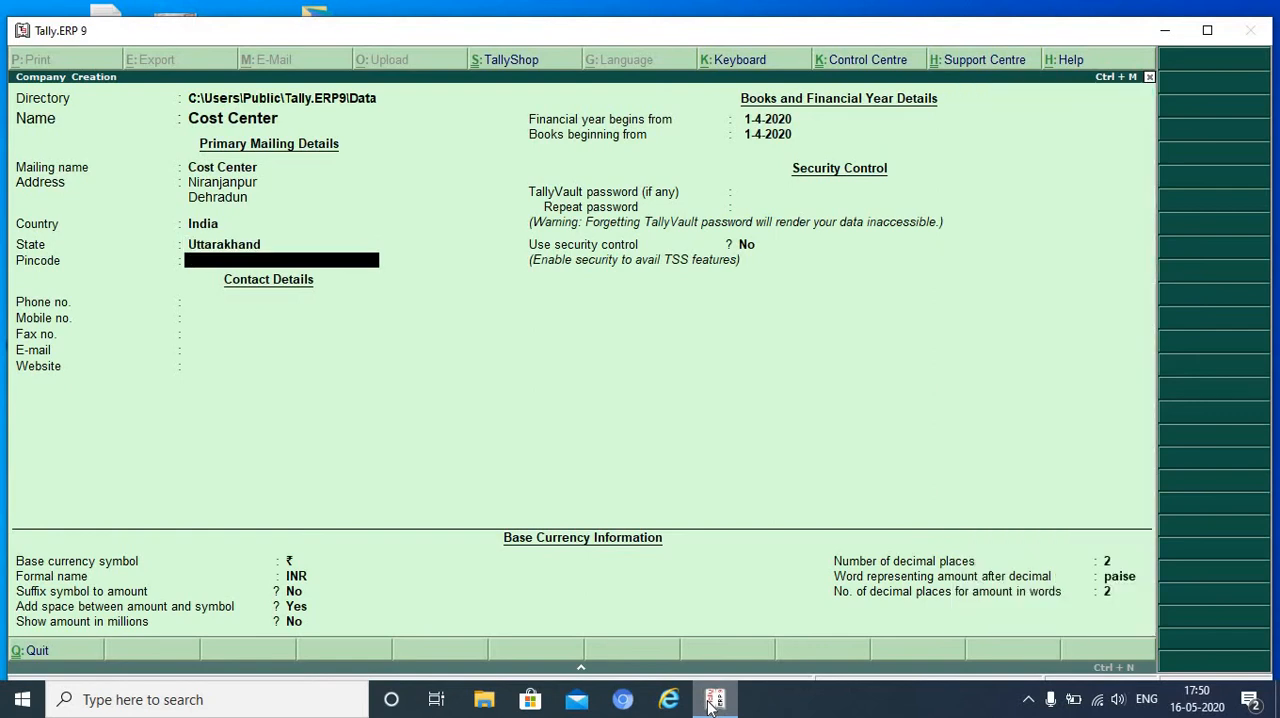
key("Return")
key("Return")
key("Return")
key("Return")
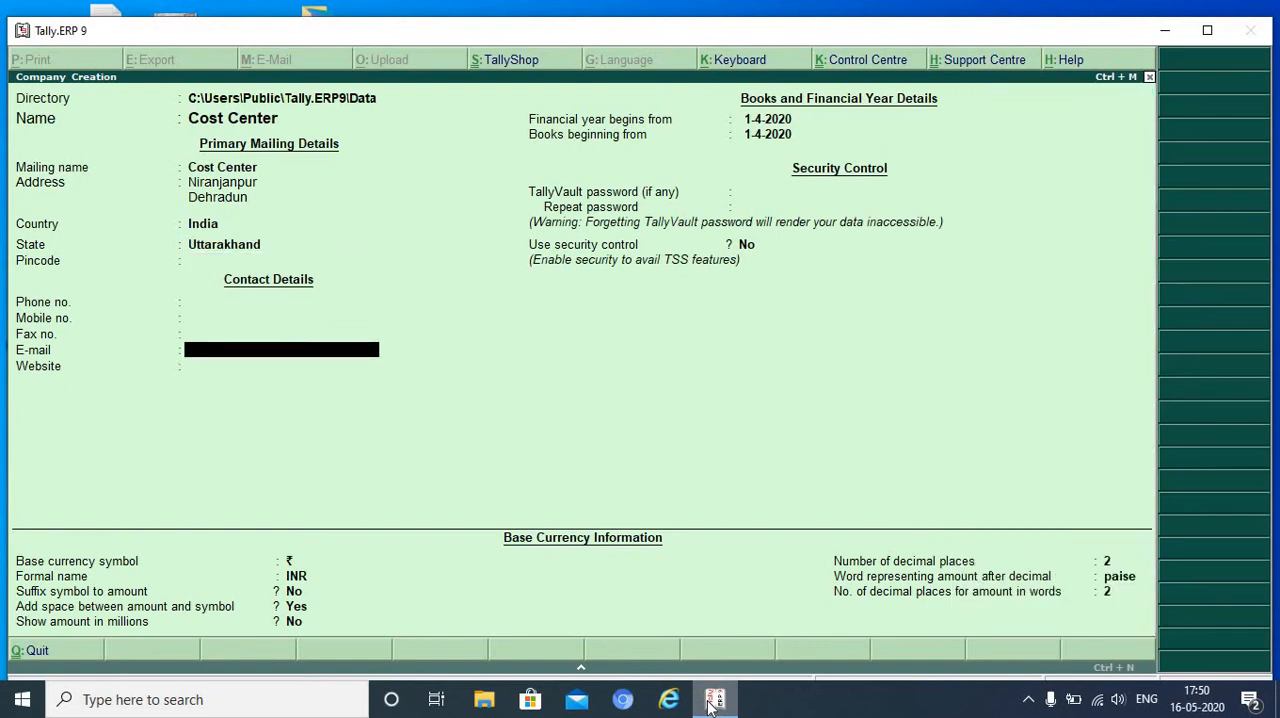
key("Return")
key("Return")
key("Return")
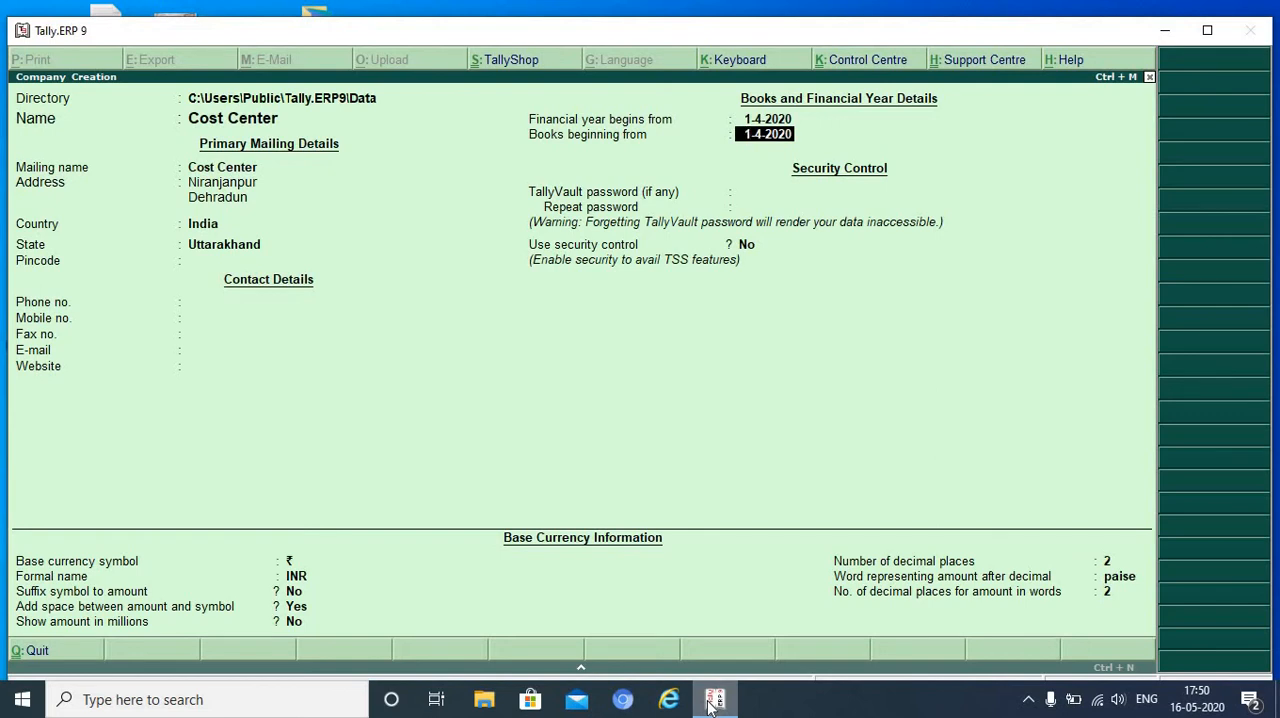
key("Return")
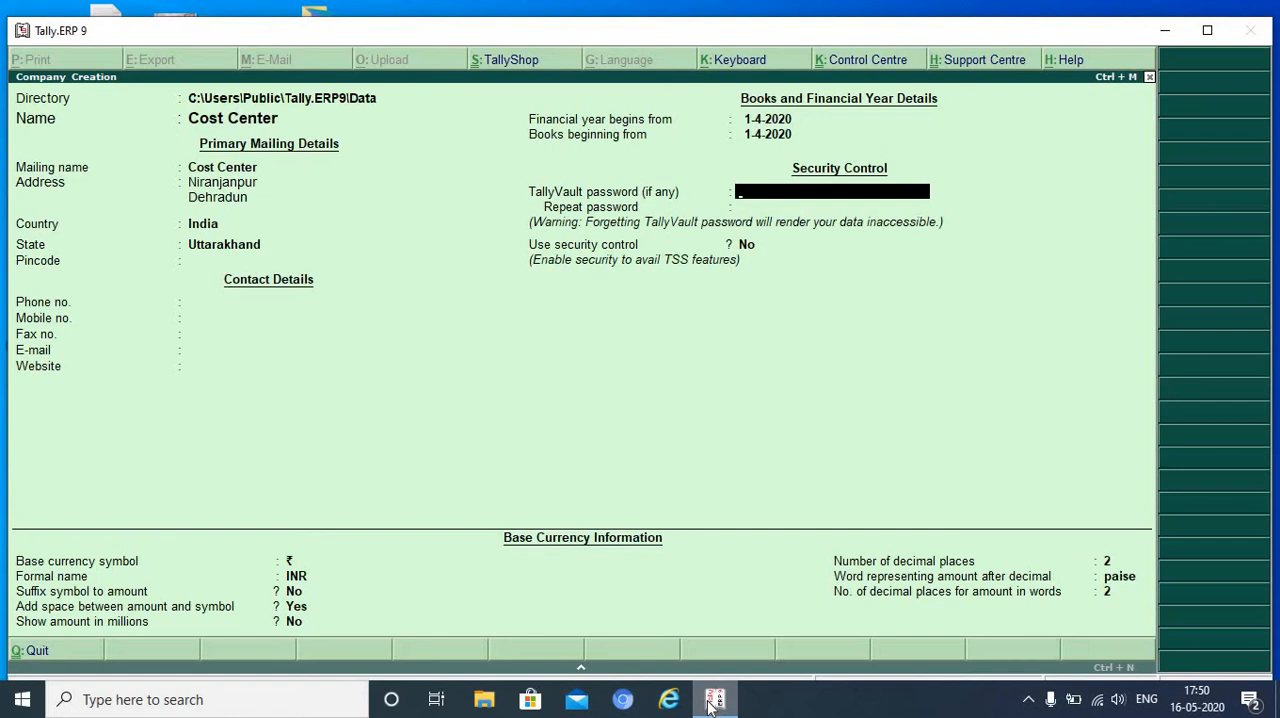
- Leave the TallyVault password blank and security control off, keep the default currency settings, and accept the company creation
key("Return")
key("Return")
key("Return")
key("Return")
key("Return")
key("Return")
key("Return")
key("Return")
key("Return")
key("Return")
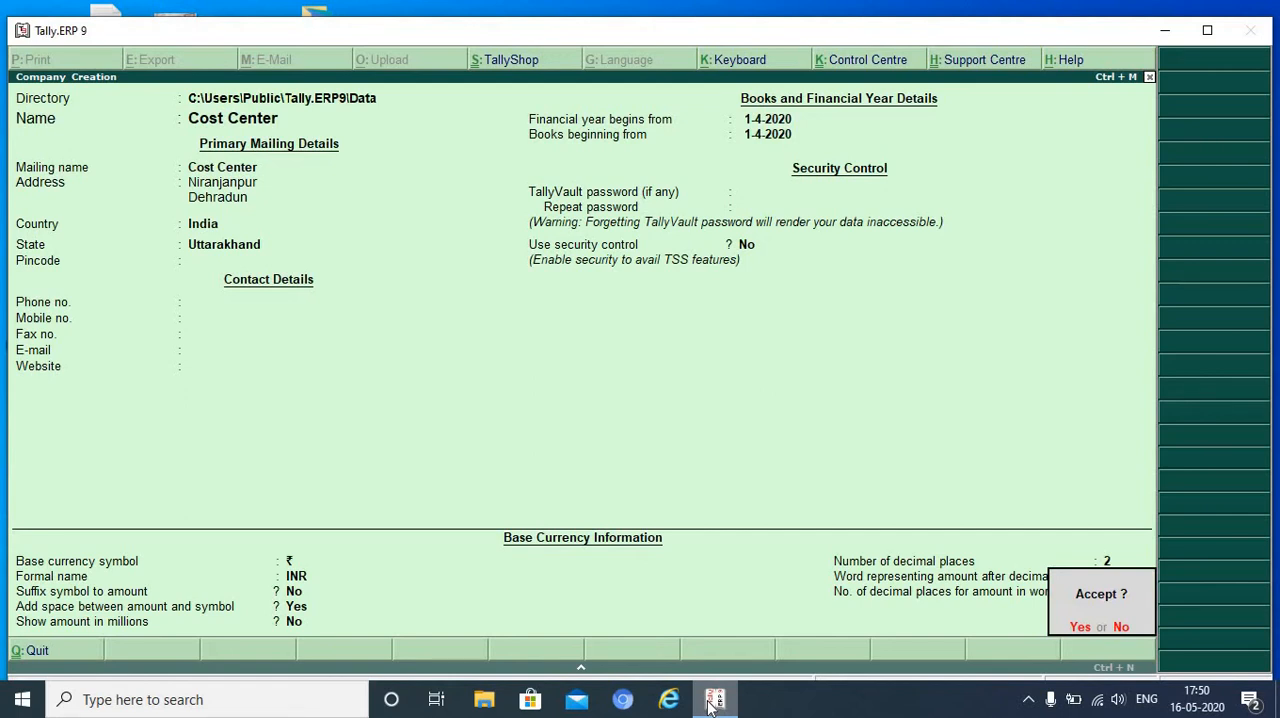
key("Return")
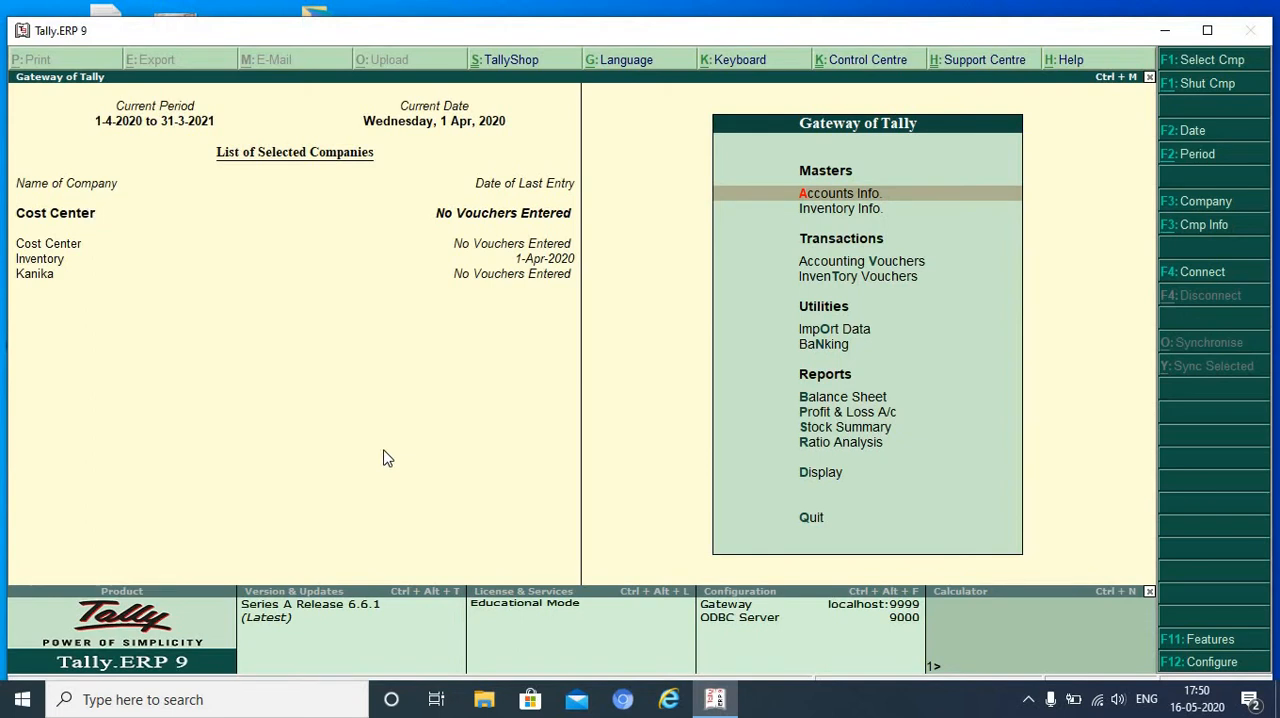
- In the Cost Center company's accounting features, keep cost centres maintained and set more than one payroll or cost category to No
key("F11")
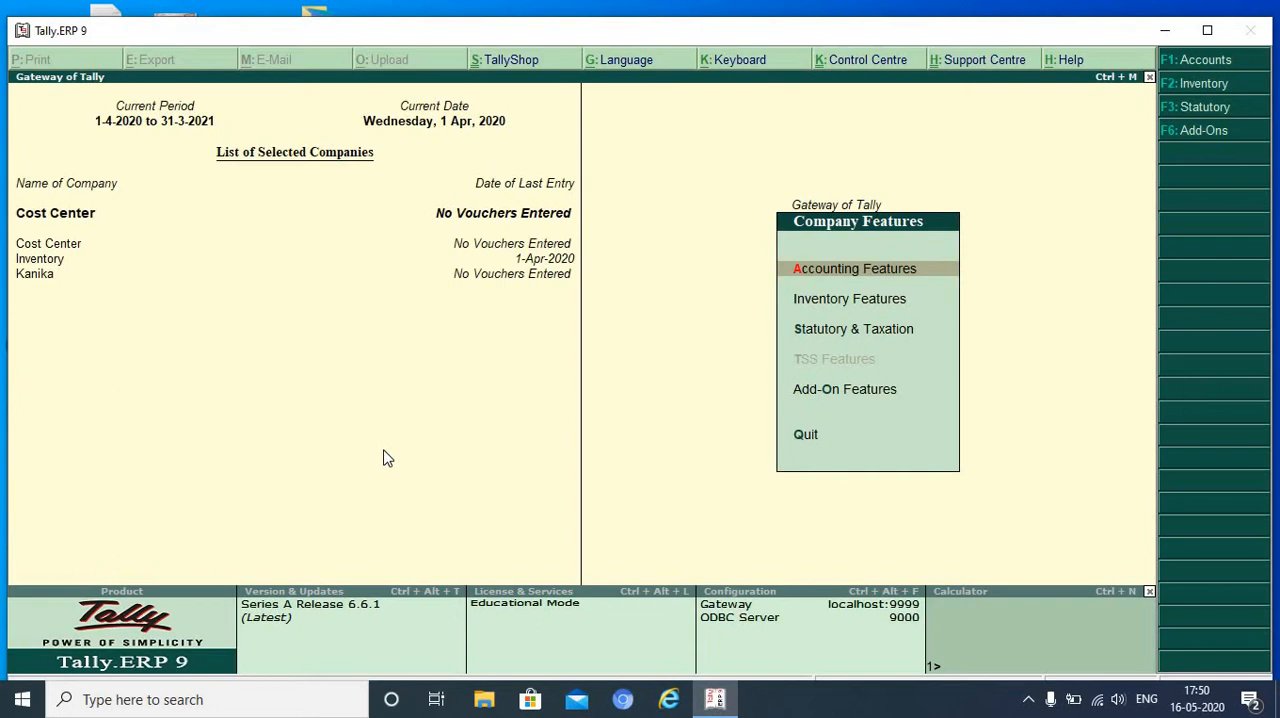
key("Return")
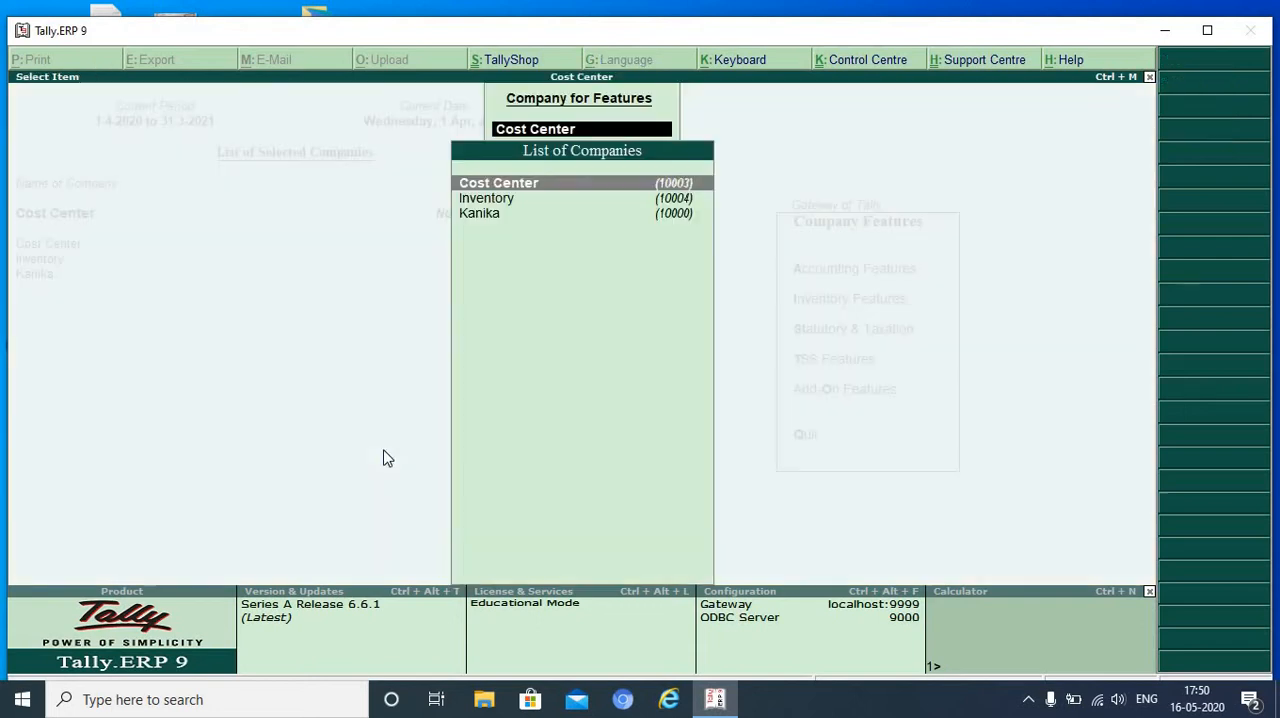
key("Return")
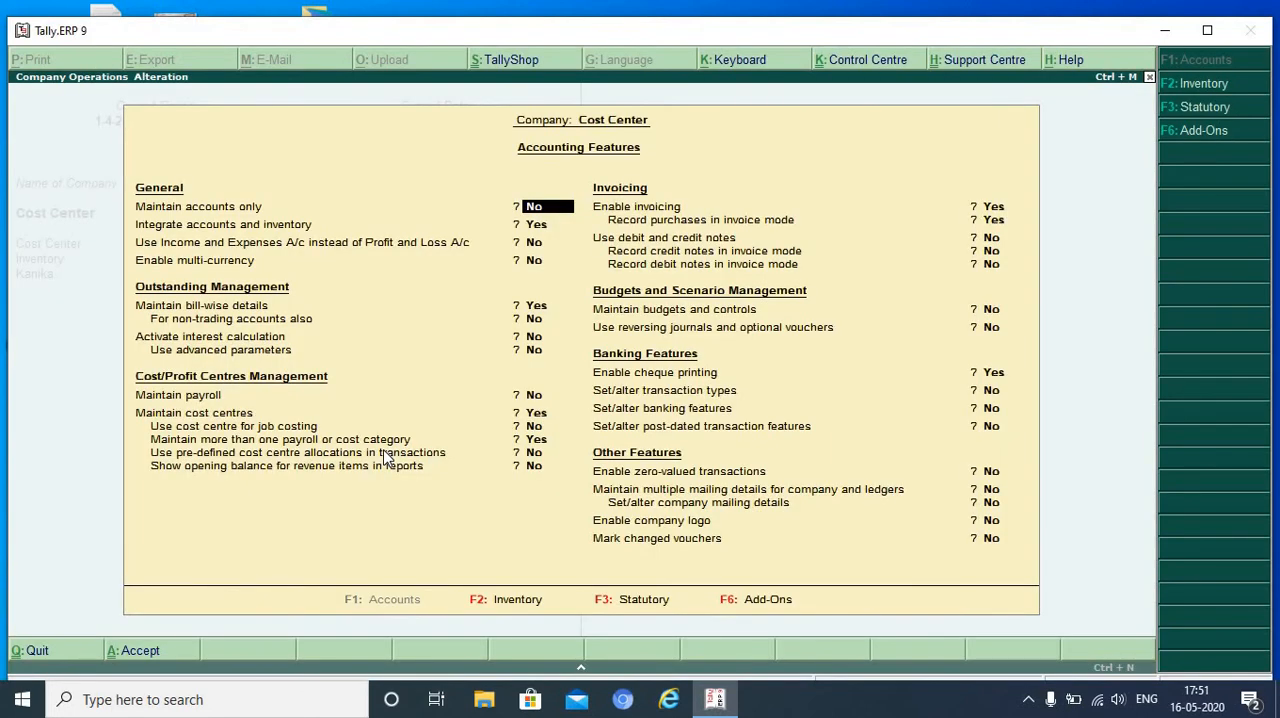
key("Return")
key("Return")
key("Return")
key("Return")
key("Return")
key("Return")
key("Return")
key("Return")
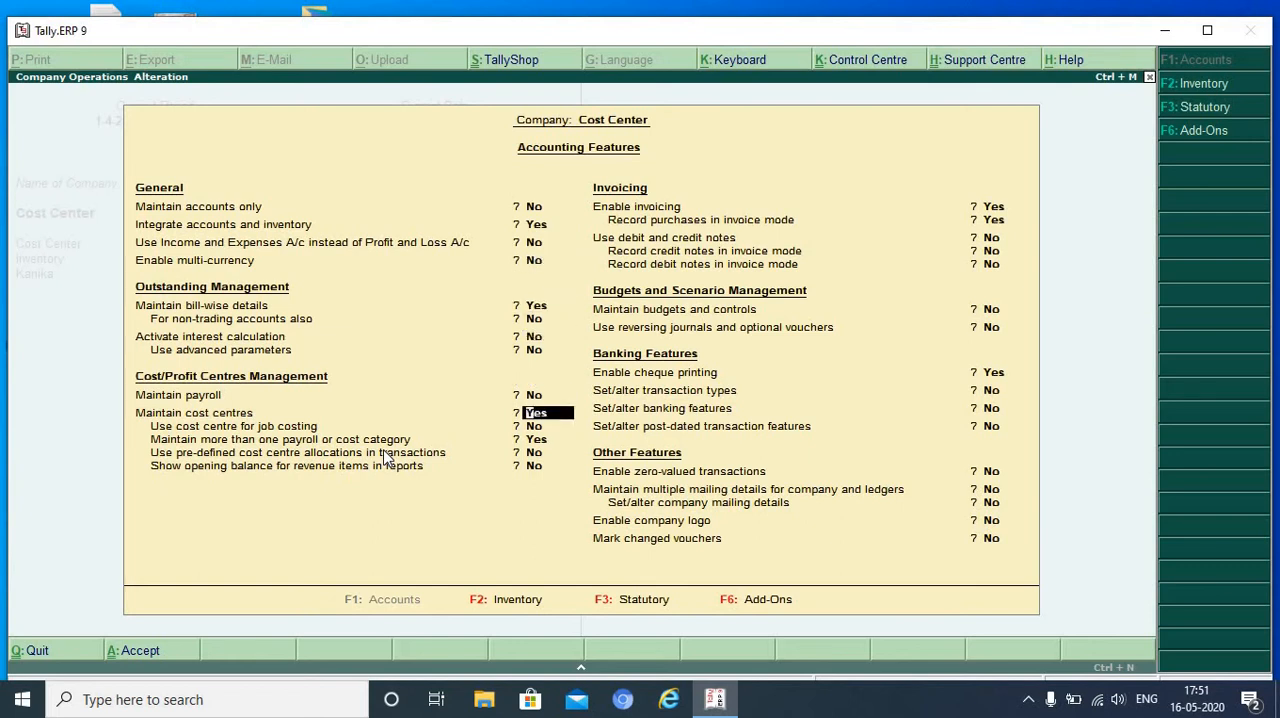
key("Return")
key("Return")
type("n")
- Keep the remaining accounting features at their defaults, save them, and return to the Gateway of Tally
key("Return")
key("Return")
key("Return")
key("Return")
key("Return")
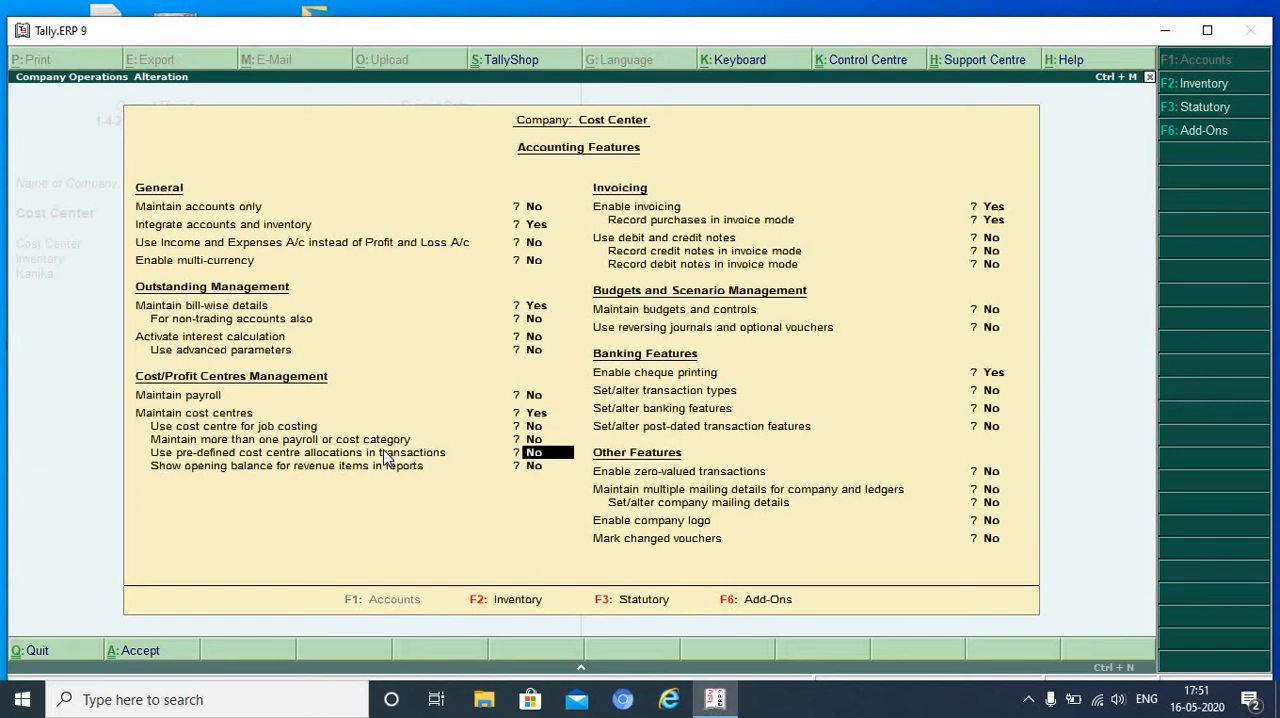
key("Return")
key("Return")
key("Return")
key("Return")
key("Return")
key("Return")
key("Return")
key("Return")
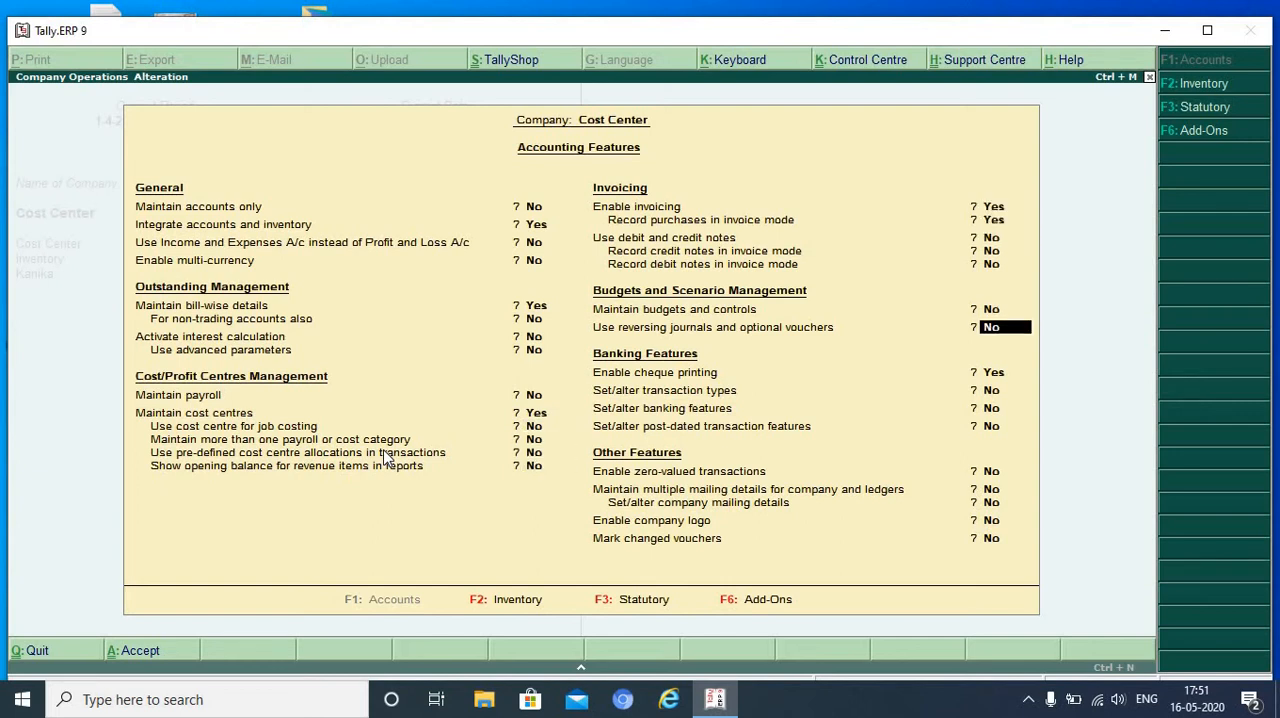
key("Return")
key("Return")
key("Return")
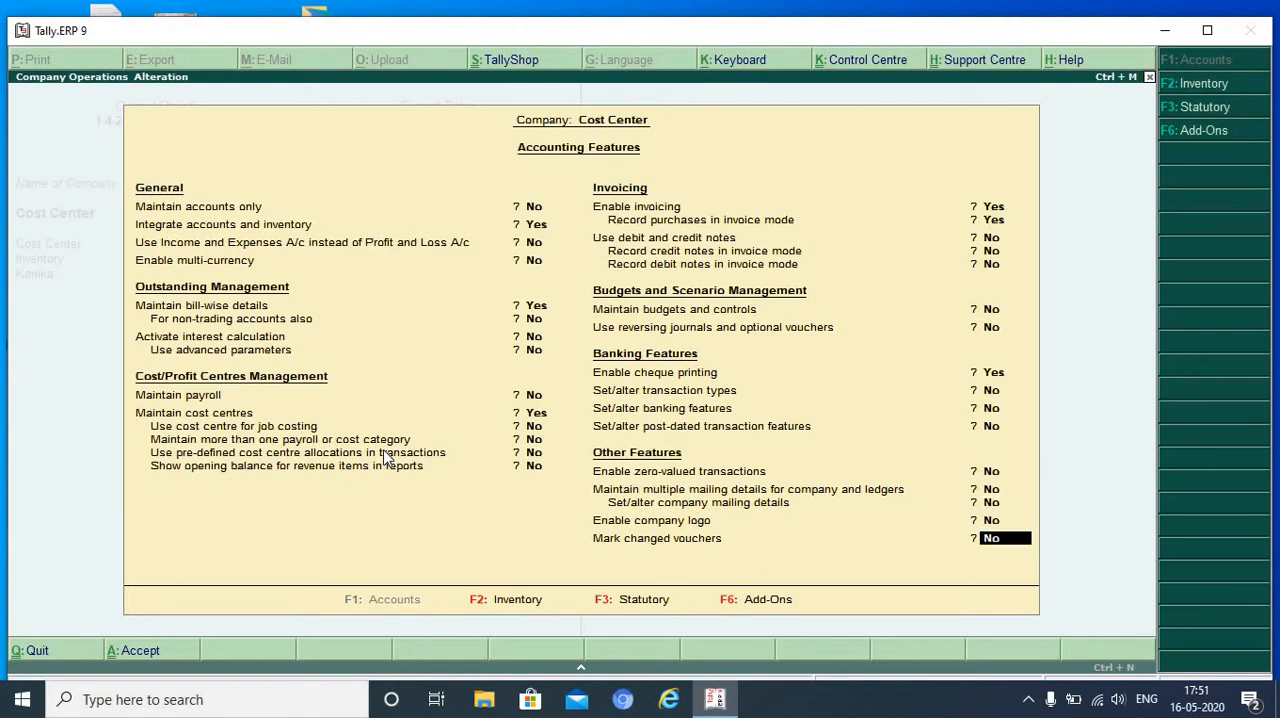
key("Return")
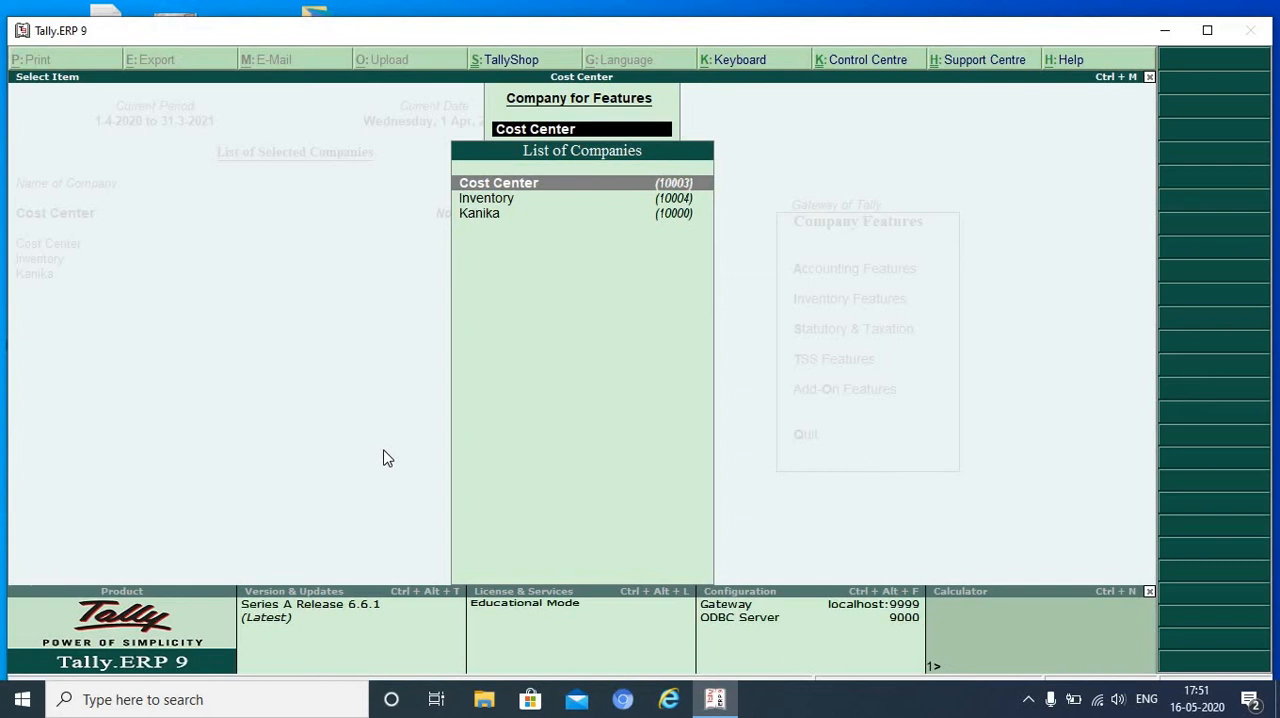
key("Escape")
key("Escape")
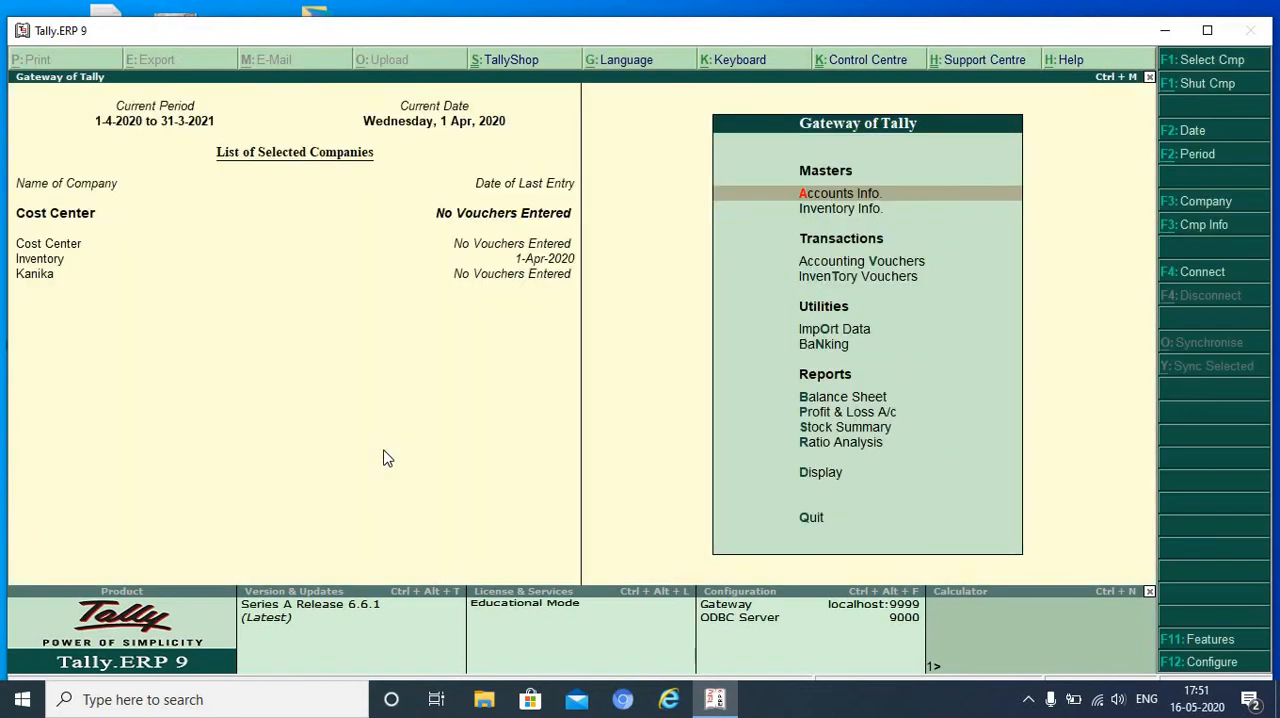
- Create a single ledger named Electricity Charges under Indirect Expenses, with type Not Applicable and cost centres applicable
key("Return")
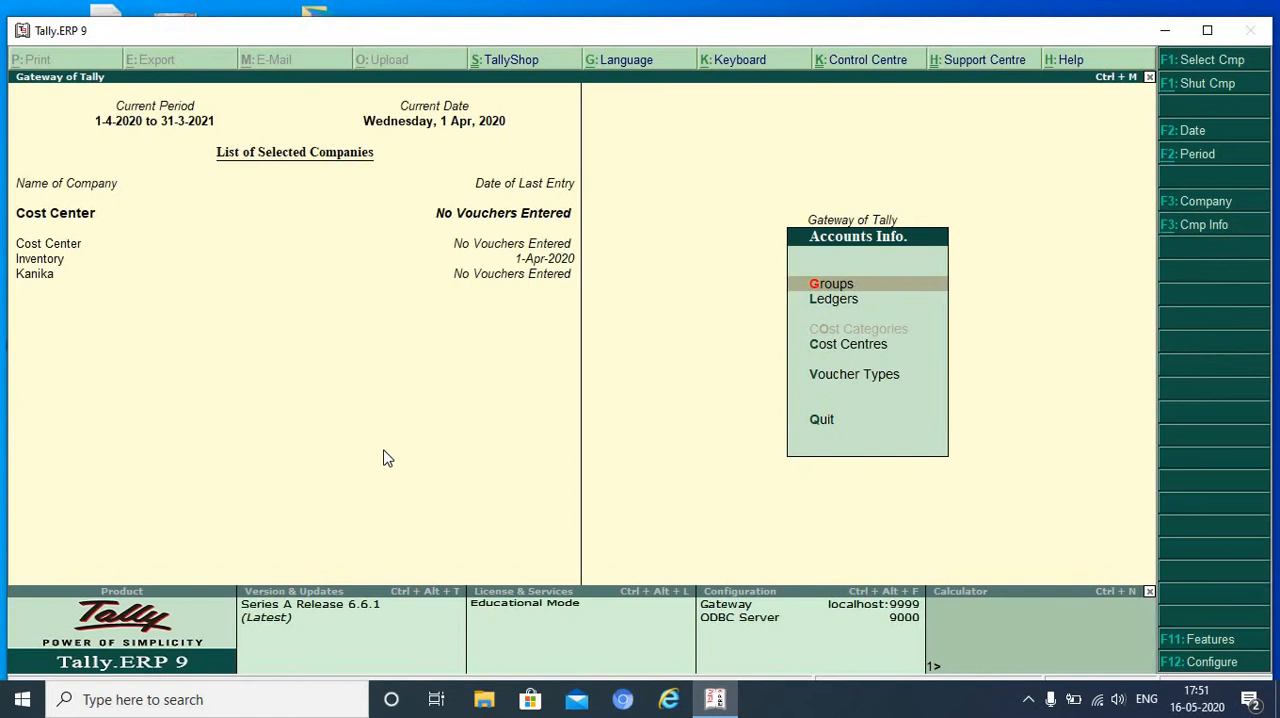
key("Down")
key("Return")
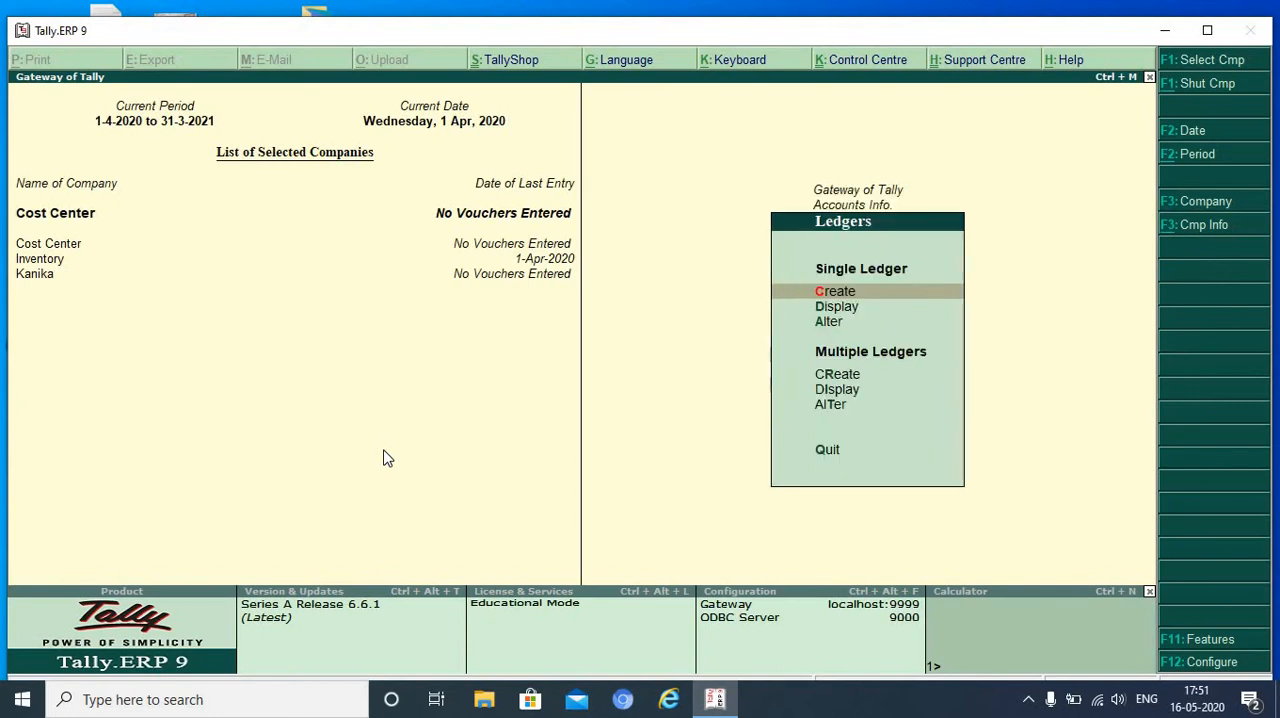
key("Return")
type("Electricity Charges")
key("Return")
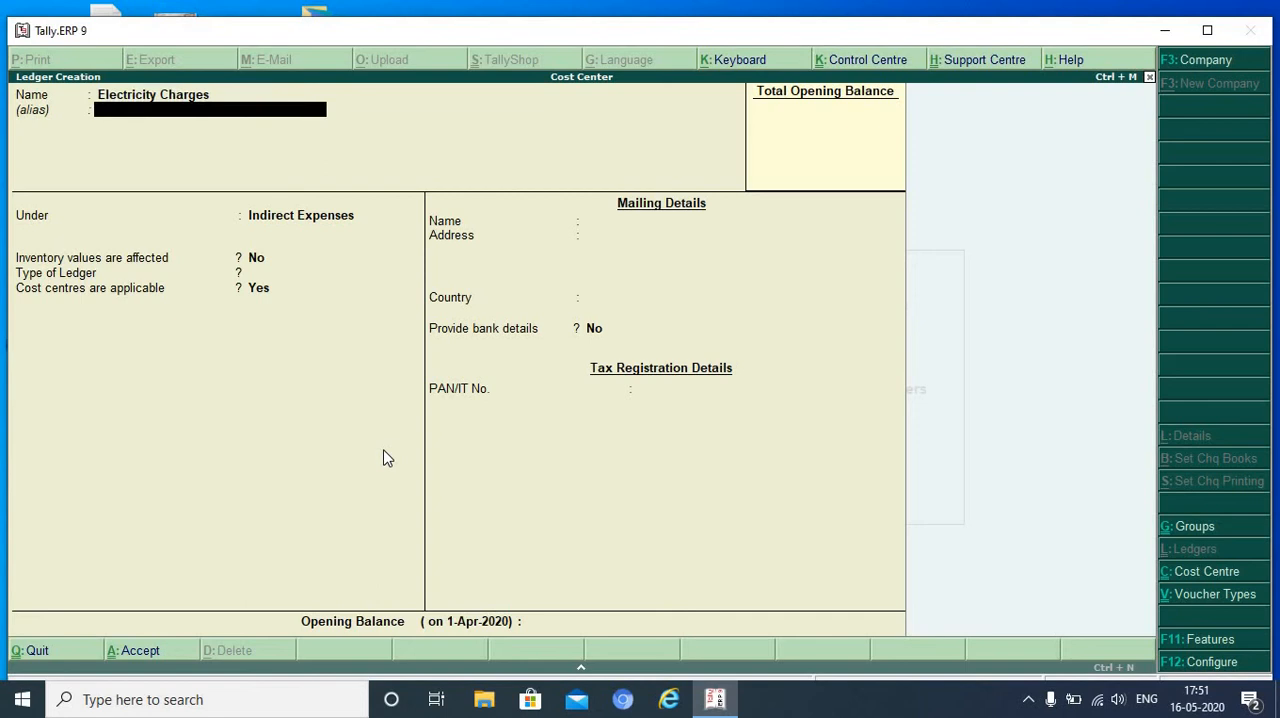
key("Return")
key("Return")
key("Return")
key("Return")
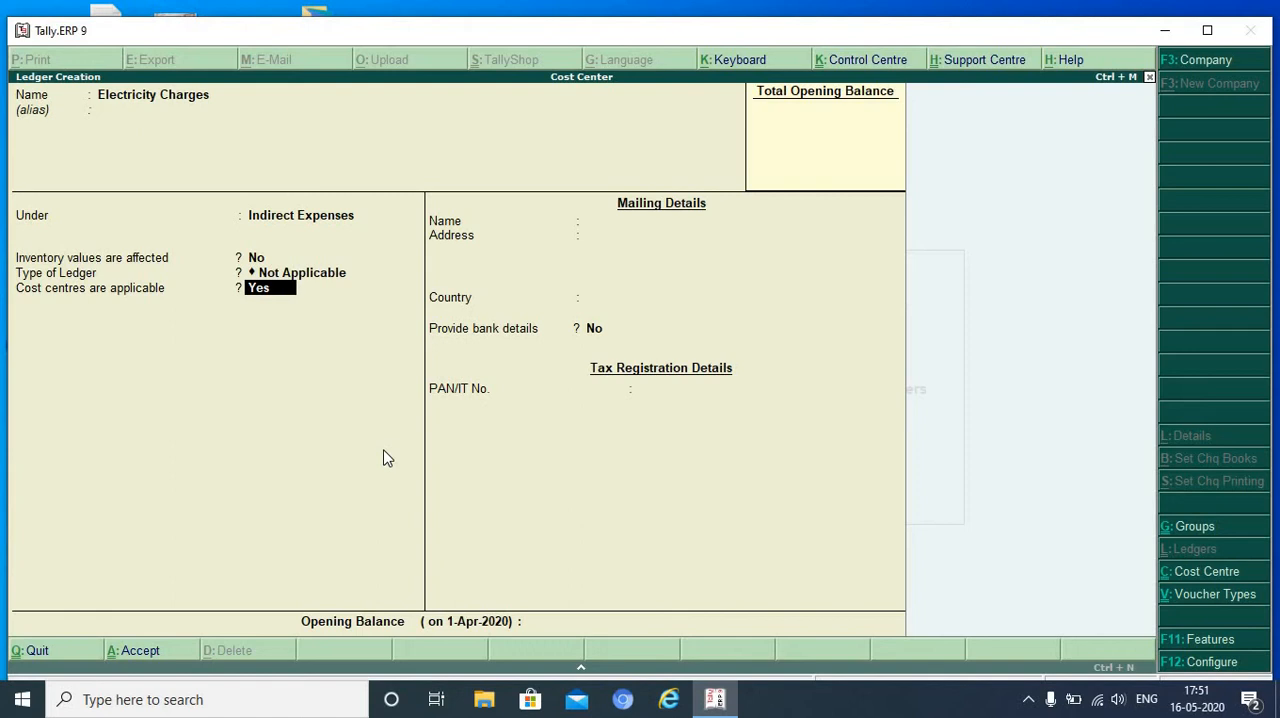
key("Return")
- Create a Salaries ledger under Indirect Expenses with cost centres applicable, and leave ledger creation
key("Return")
key("Return")
key("Return")
type("Salaries")
key("Return")
key("Return")
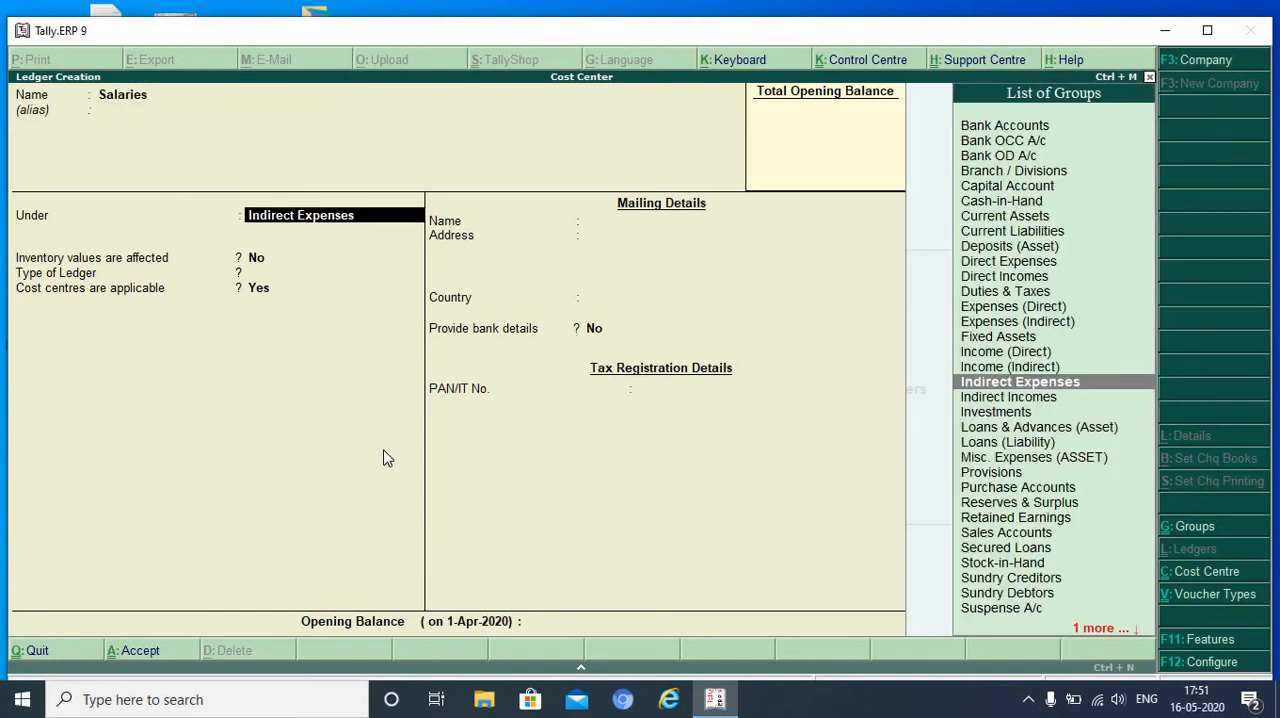
key("Return")
key("Return")
key("Return")
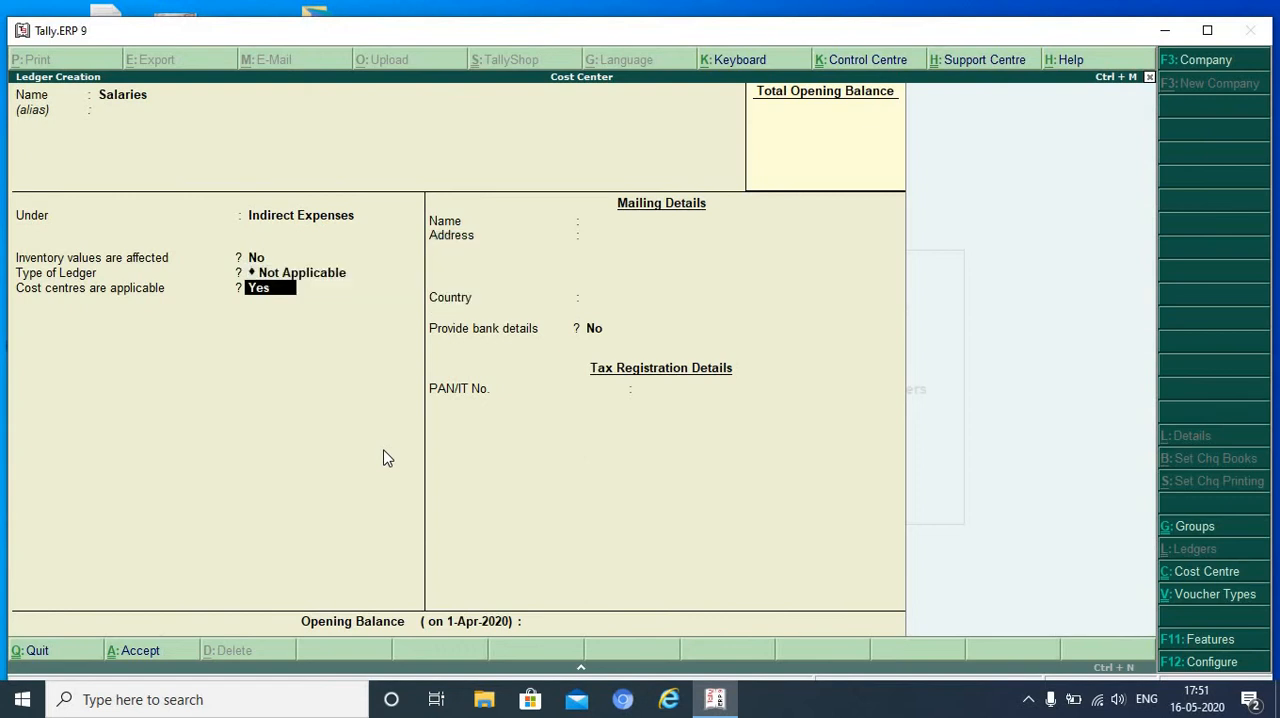
key("Return")
key("Return")
key("Return")
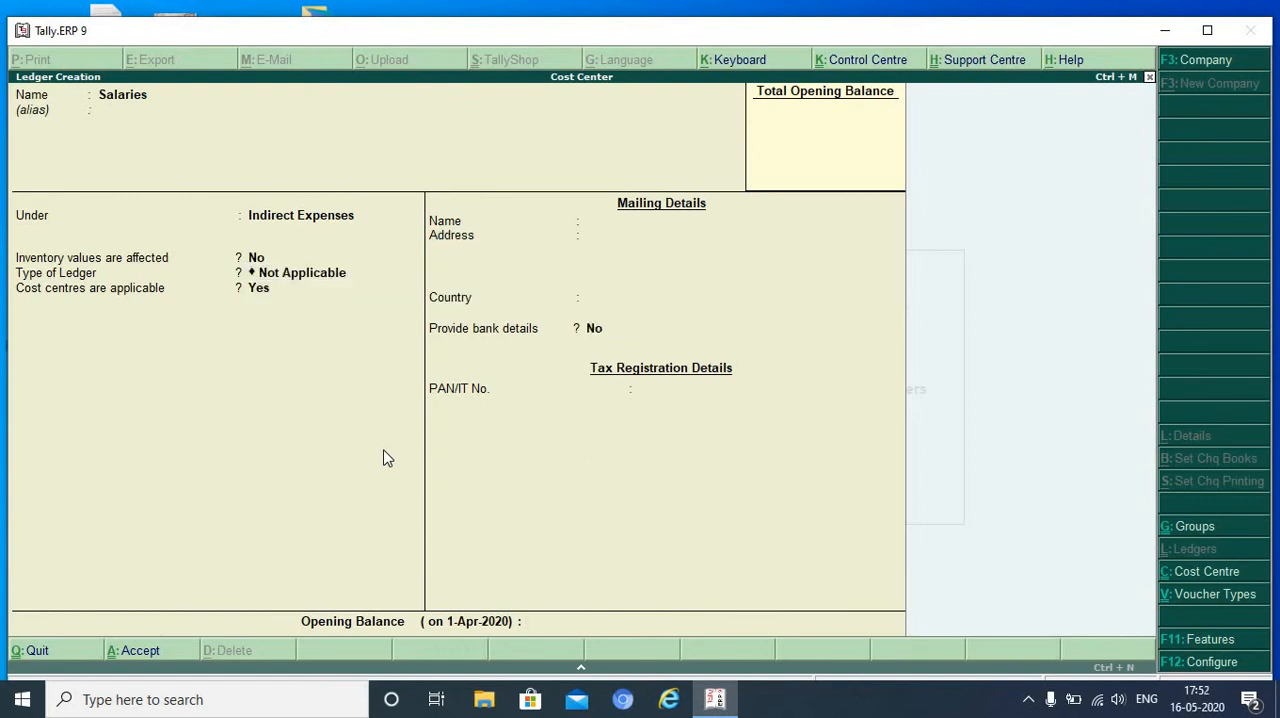
key("Return")
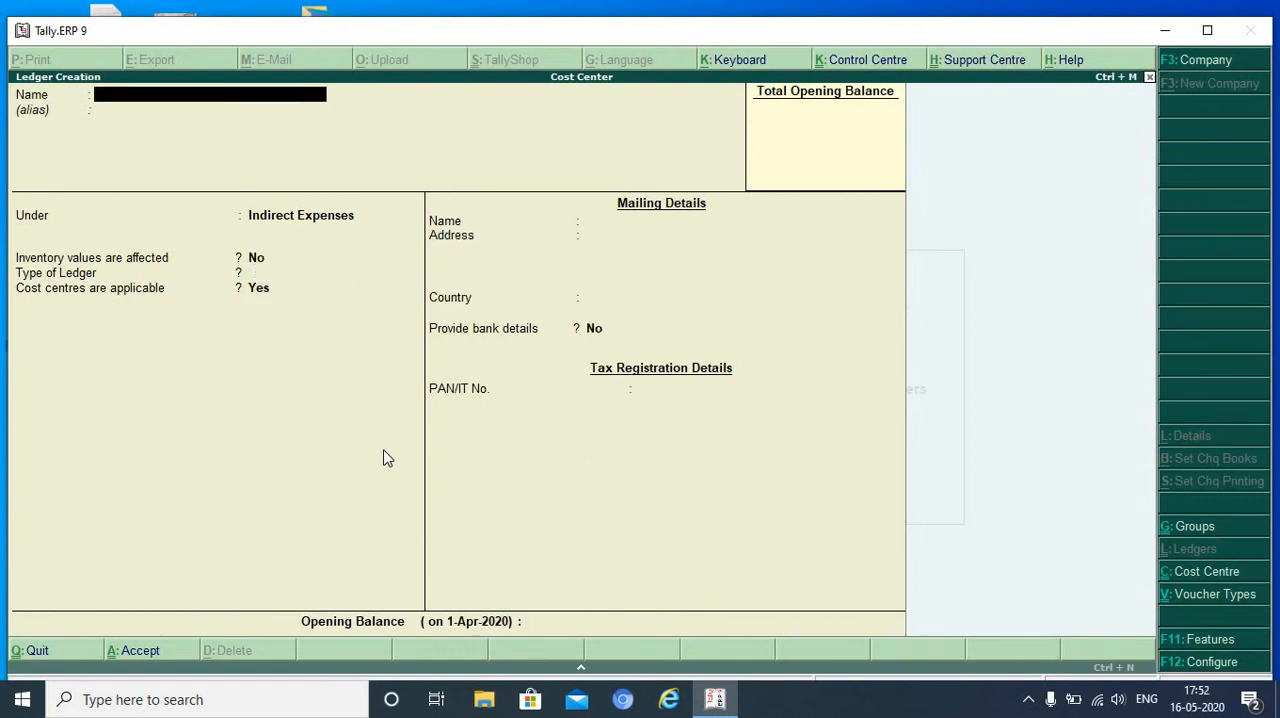
key("Escape")
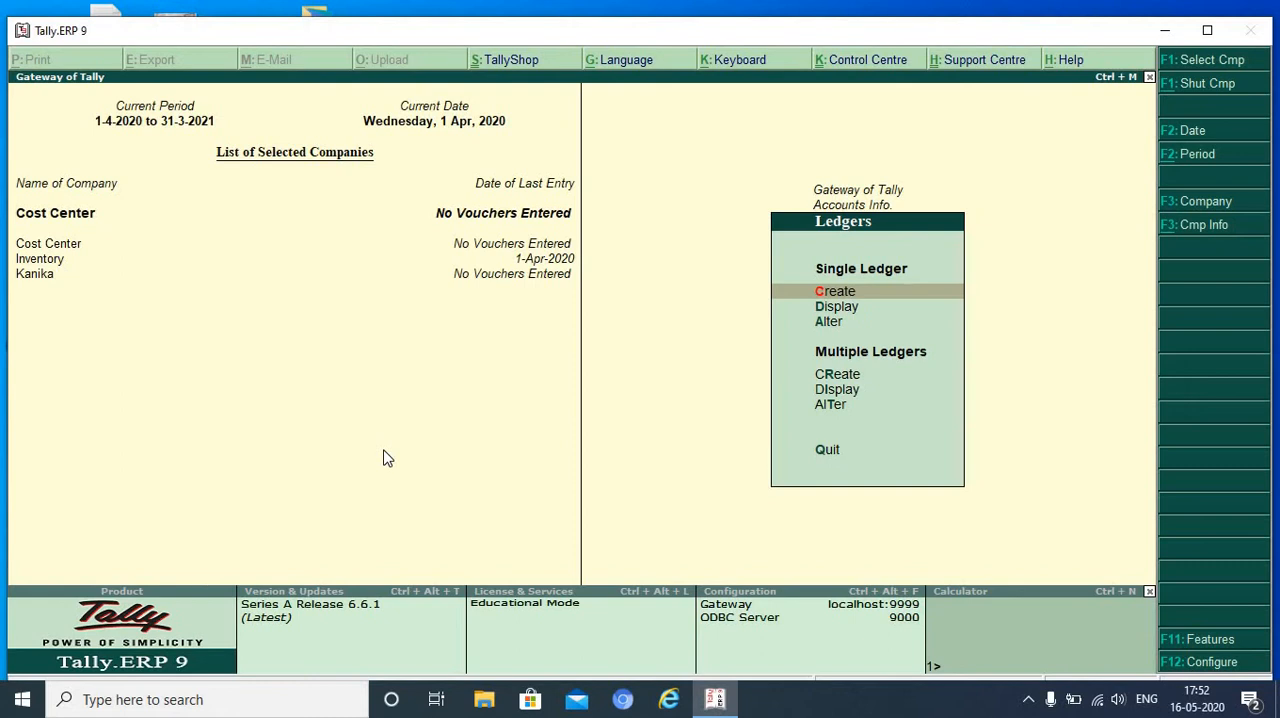
- Create a single cost centre named Finance Department under Primary
key("Escape")
key("Down")
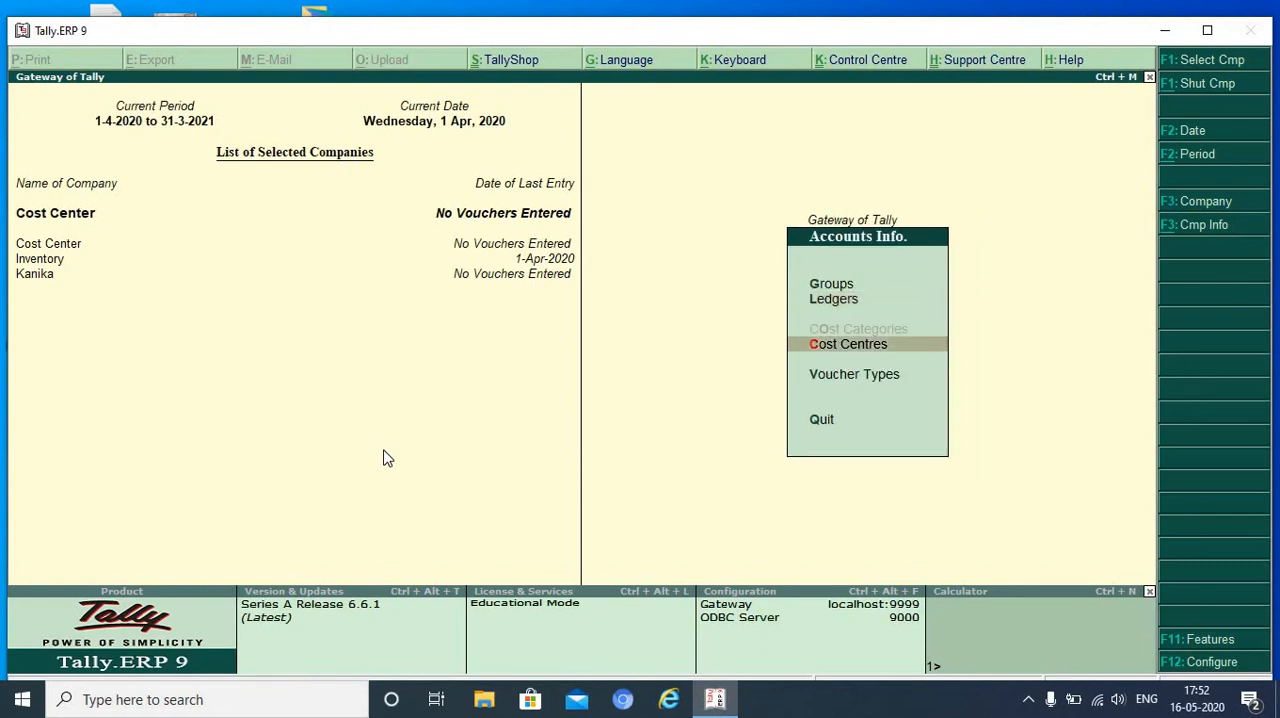
key("Return")
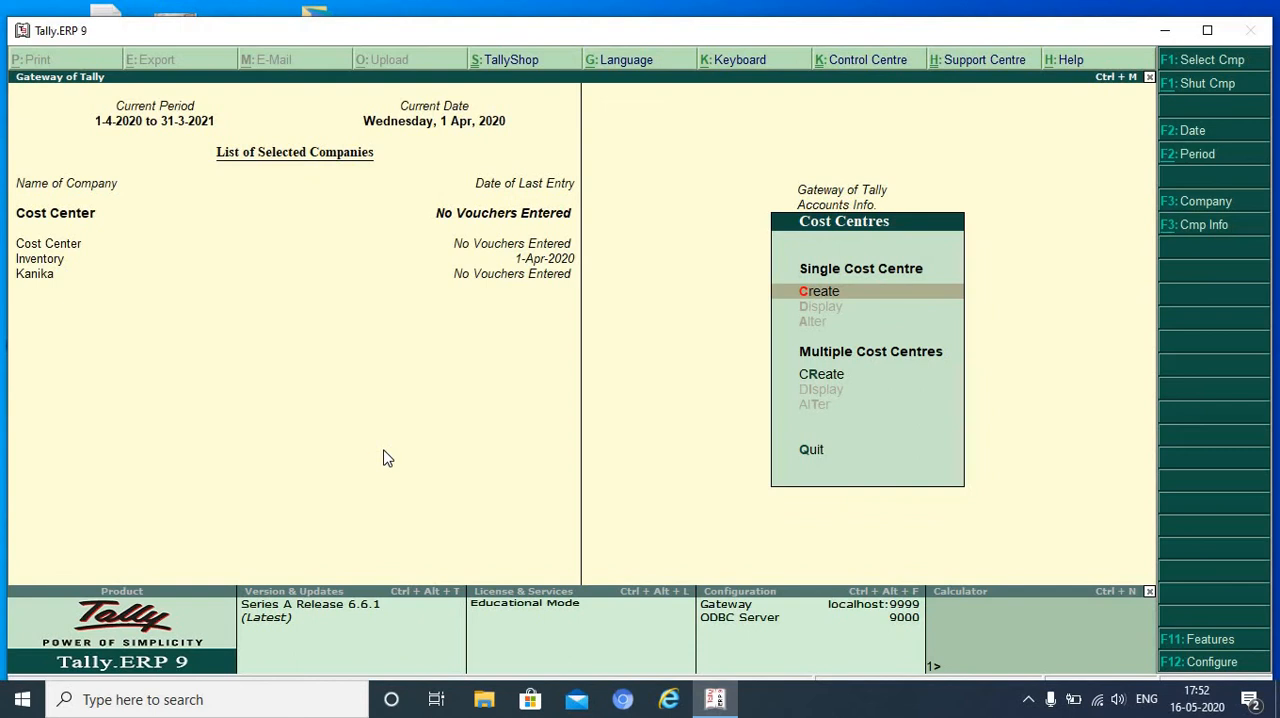
key("Return")
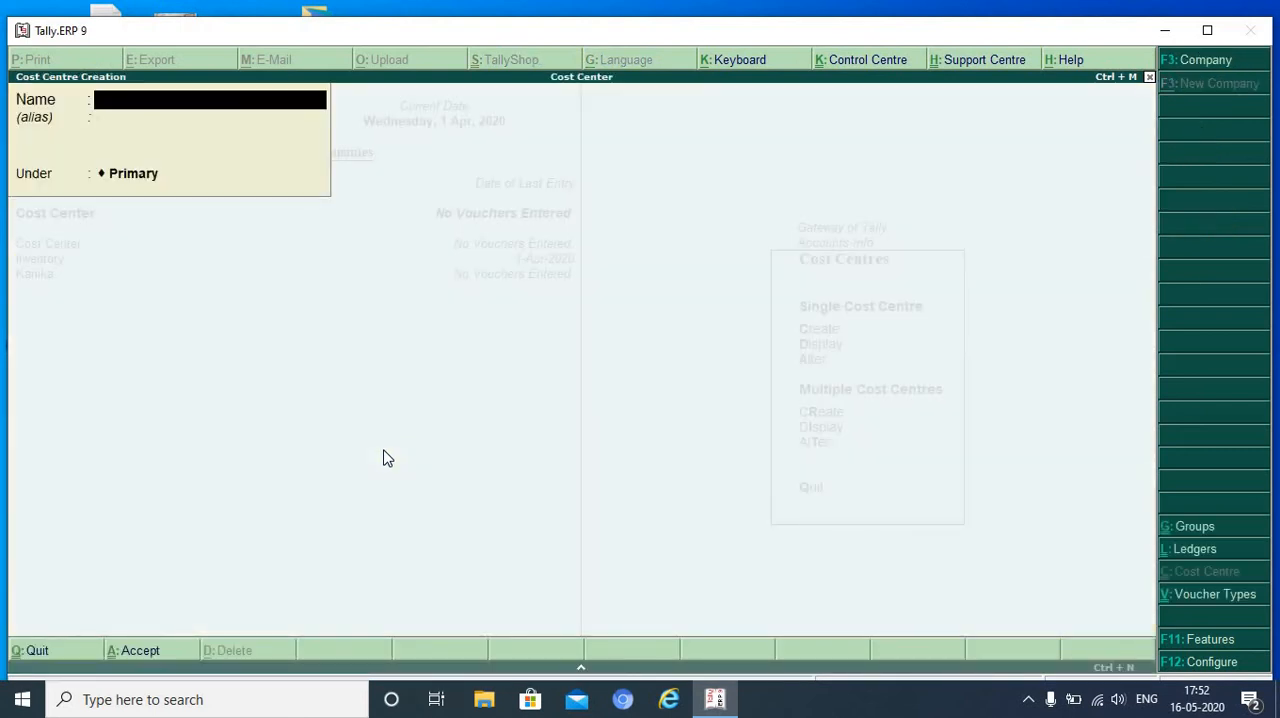
type("Finance Department")
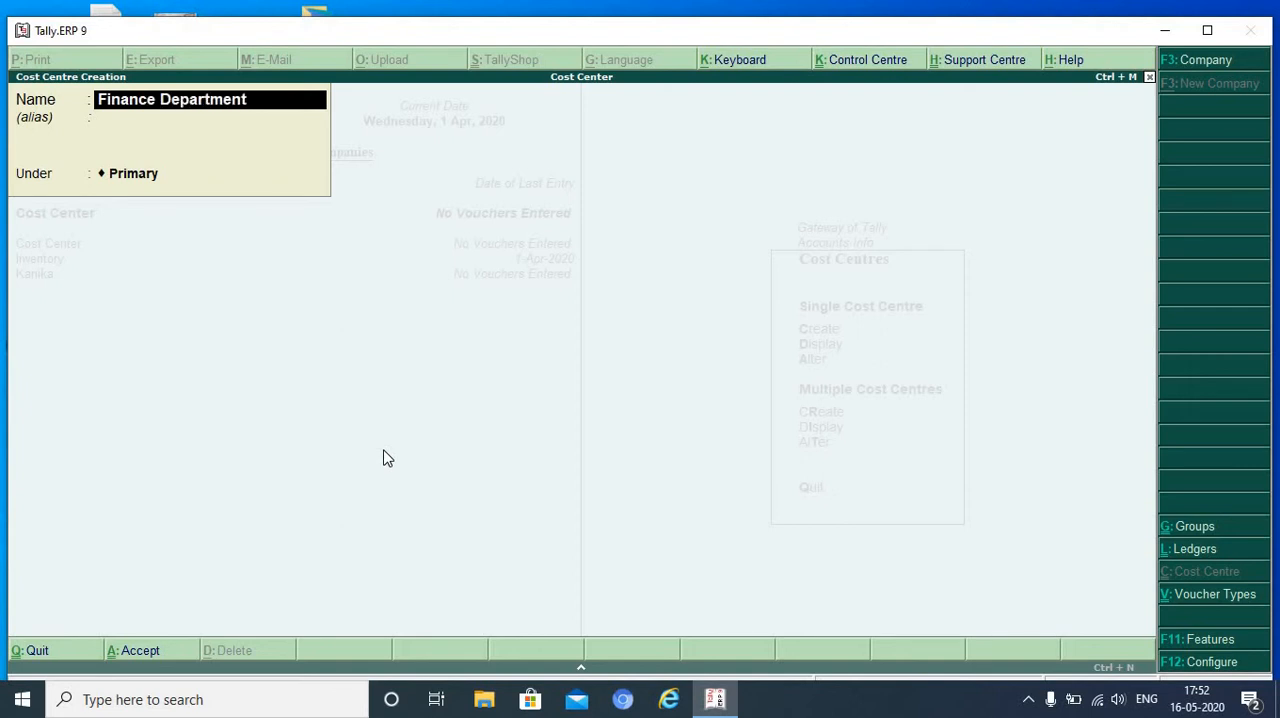
key("Return")
key("Return")
key("Return")
key("Return")
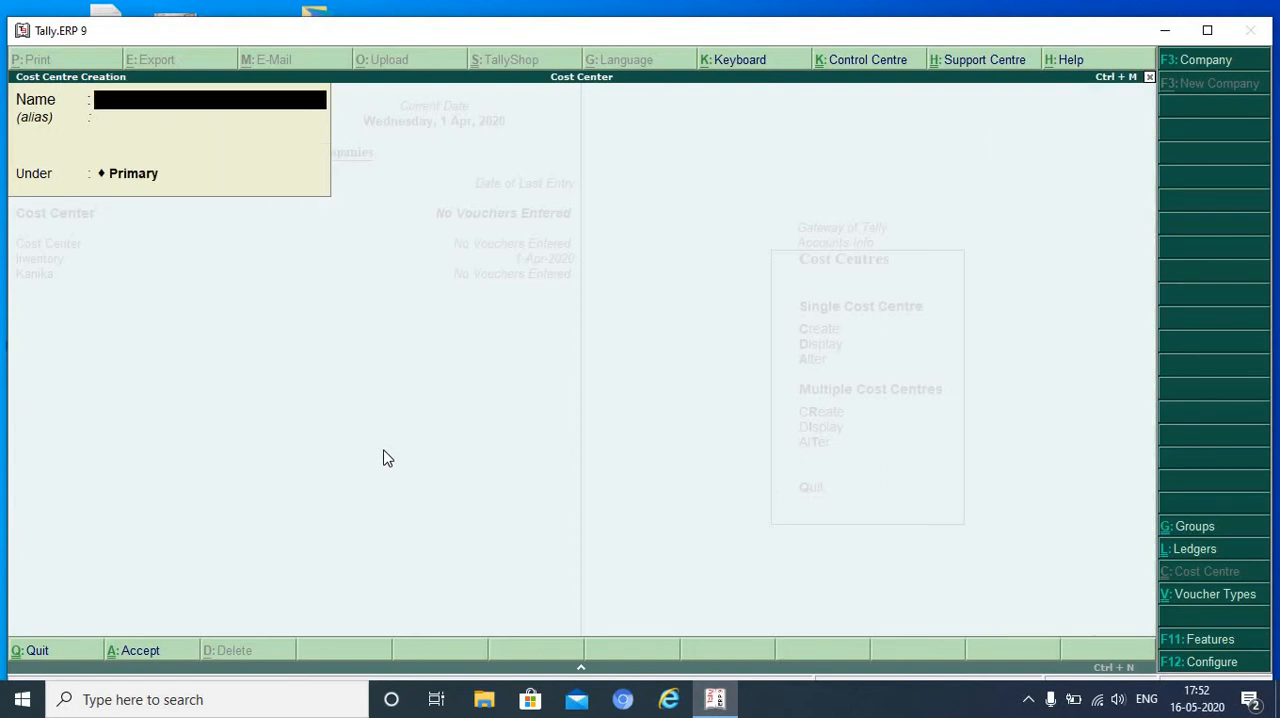
- Create a second cost centre named Production Department under Primary
type("Production Department")
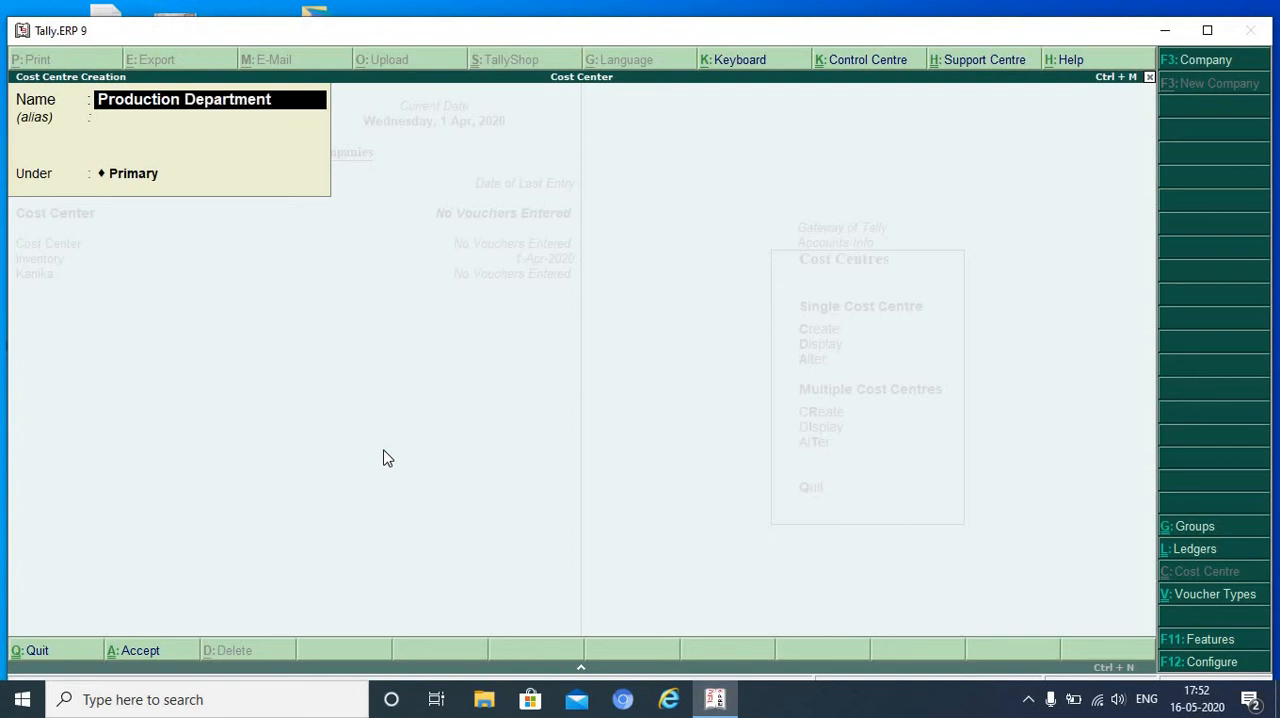
key("Return")
key("Return")
key("Return")
key("Return")
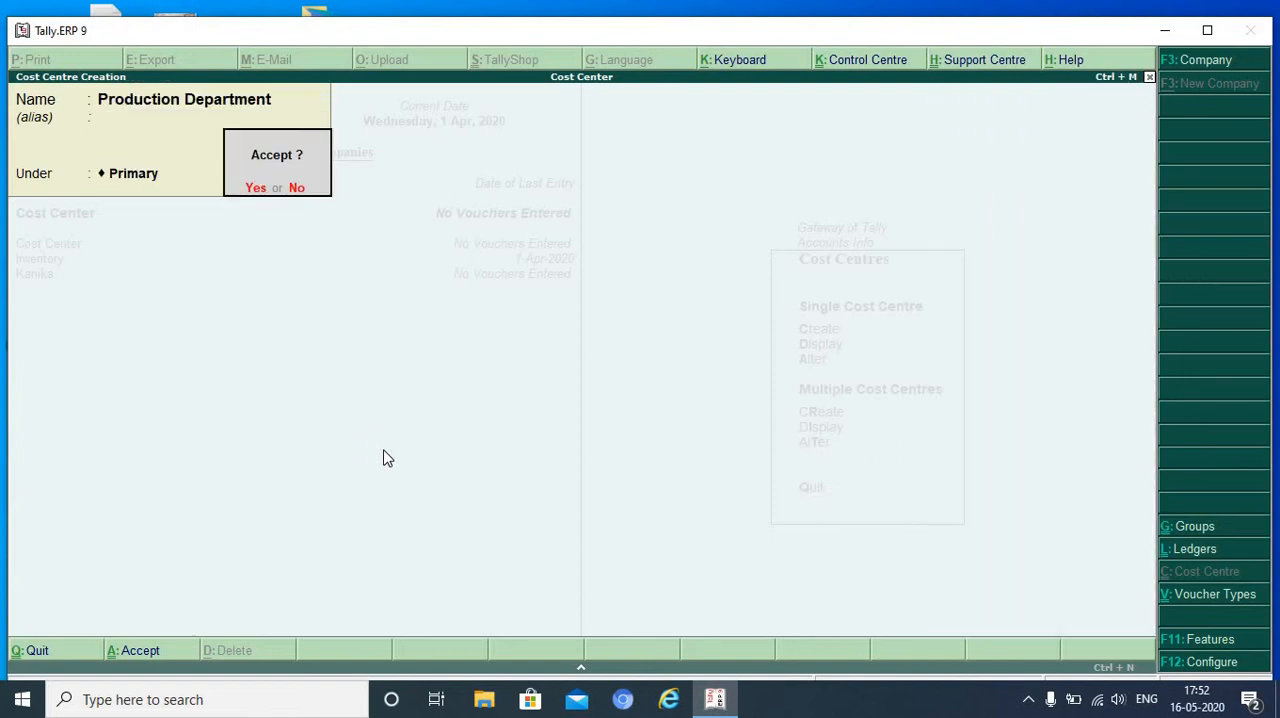
- Create a third cost centre named Marketing Department under Primary, and return to the Gateway of Tally
type("Ma")
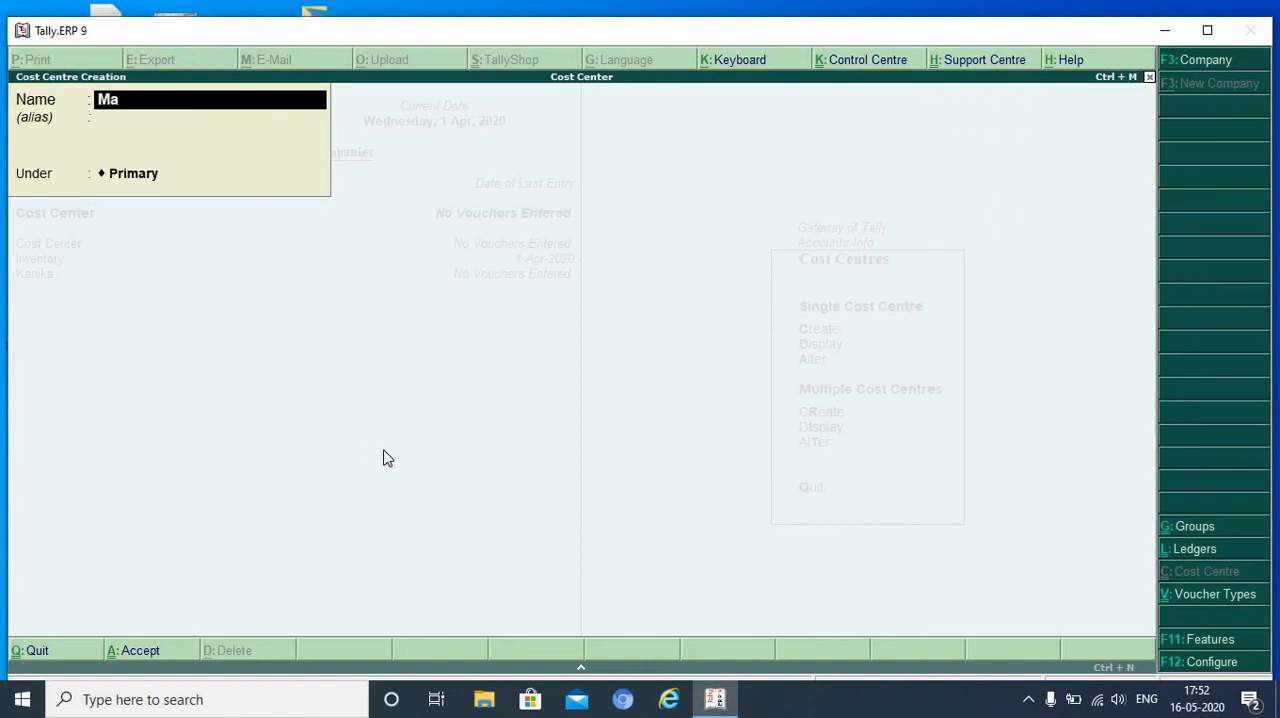
type("rketing Depar")
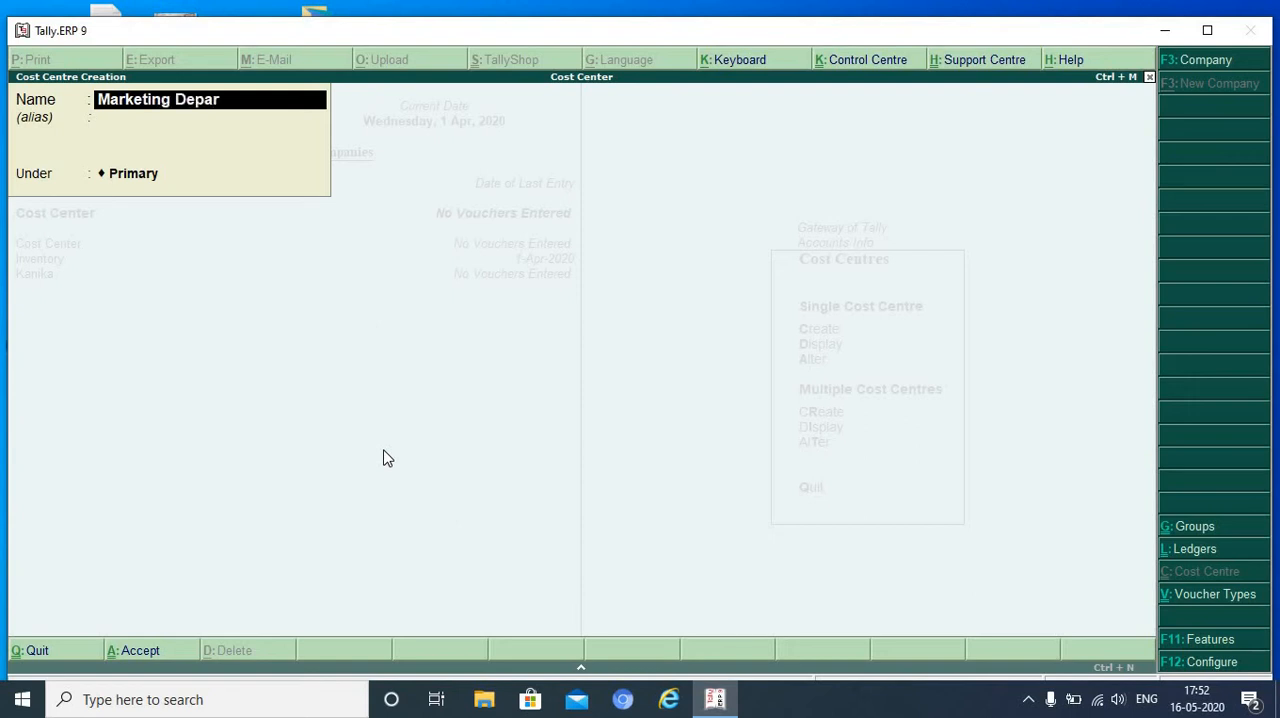
type("tment")
key("Return")
key("Return")
key("Return")
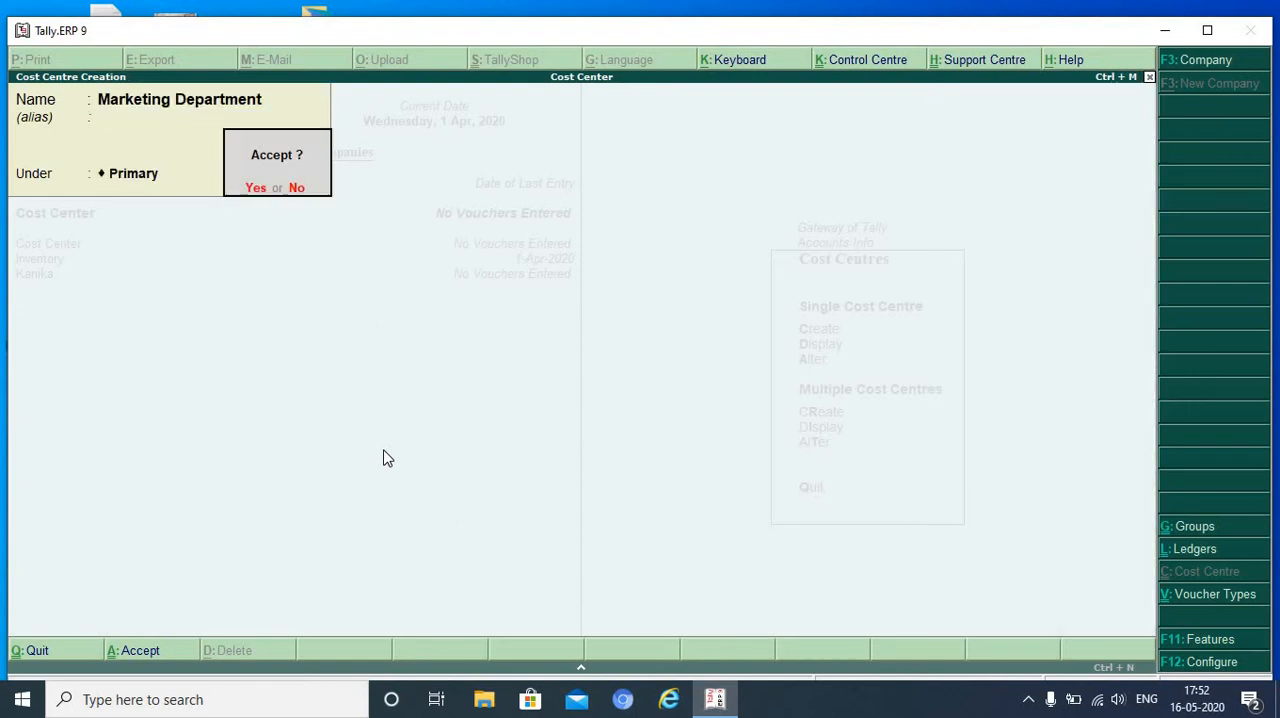
key("Return")
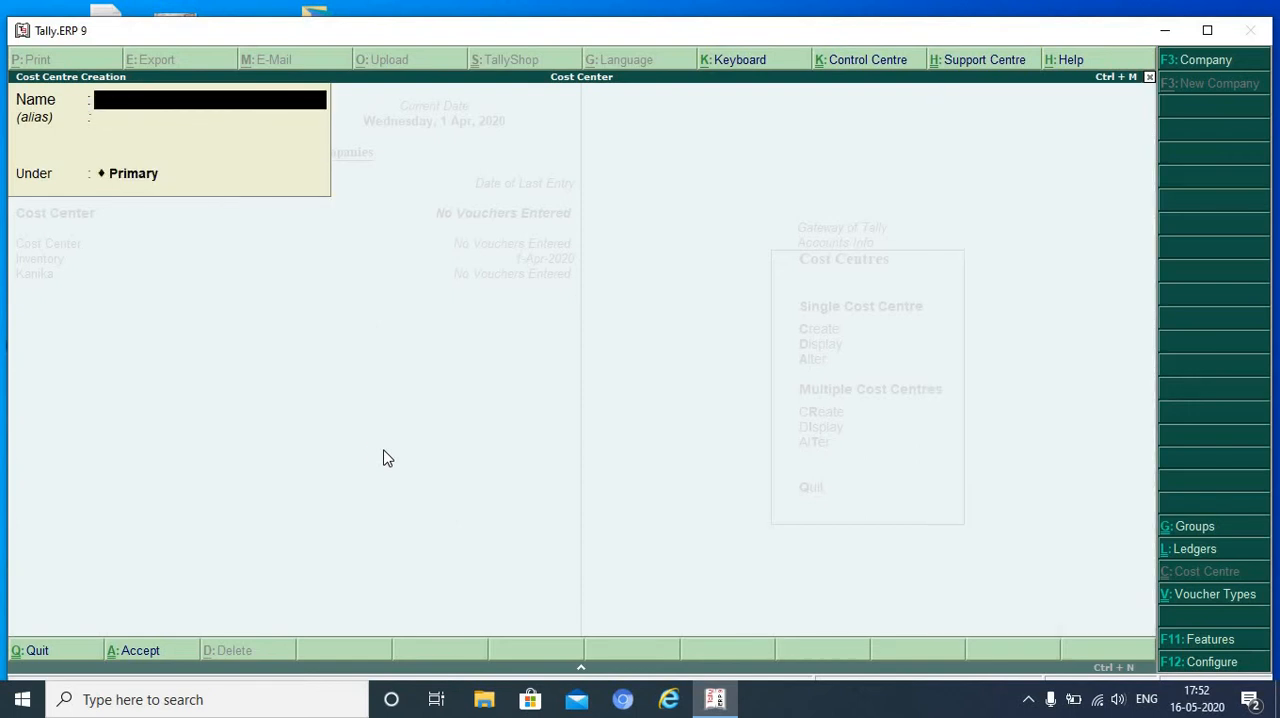
key("Escape")
key("Return")
key("Escape")
key("Escape")
- Start a new payment voucher in the accounting vouchers
key("Down")
key("Down")
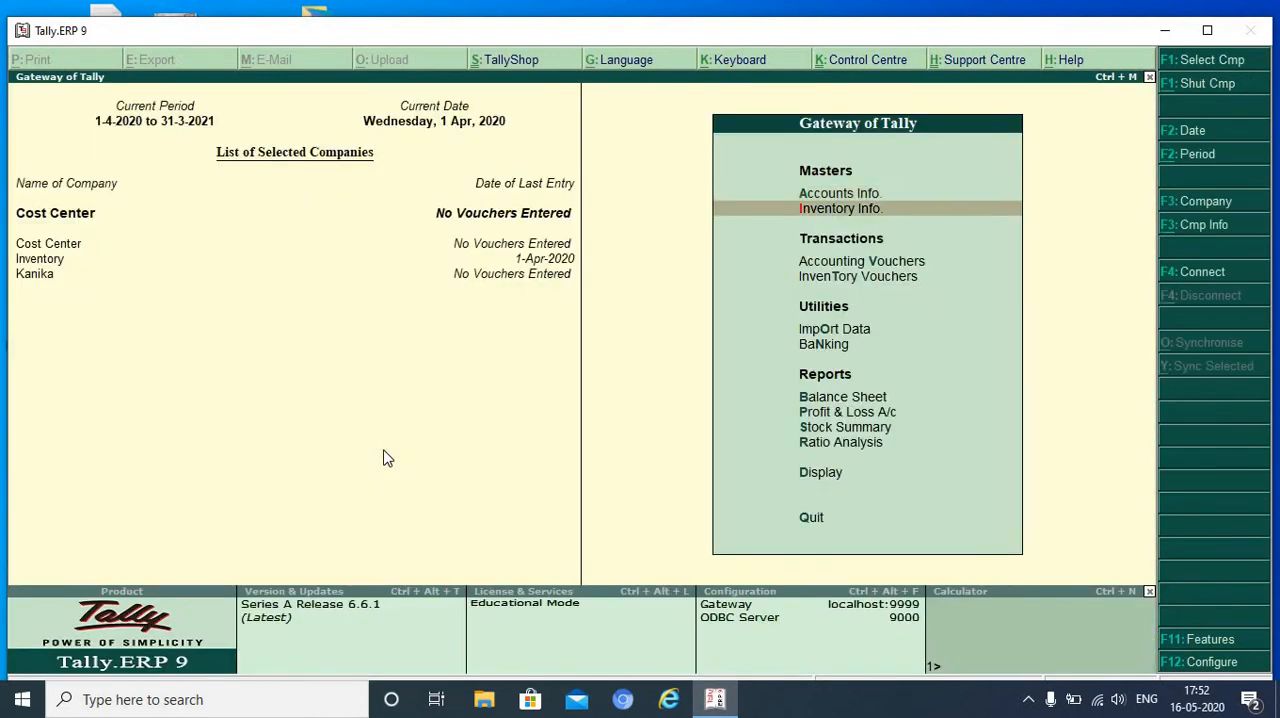
key("Return")
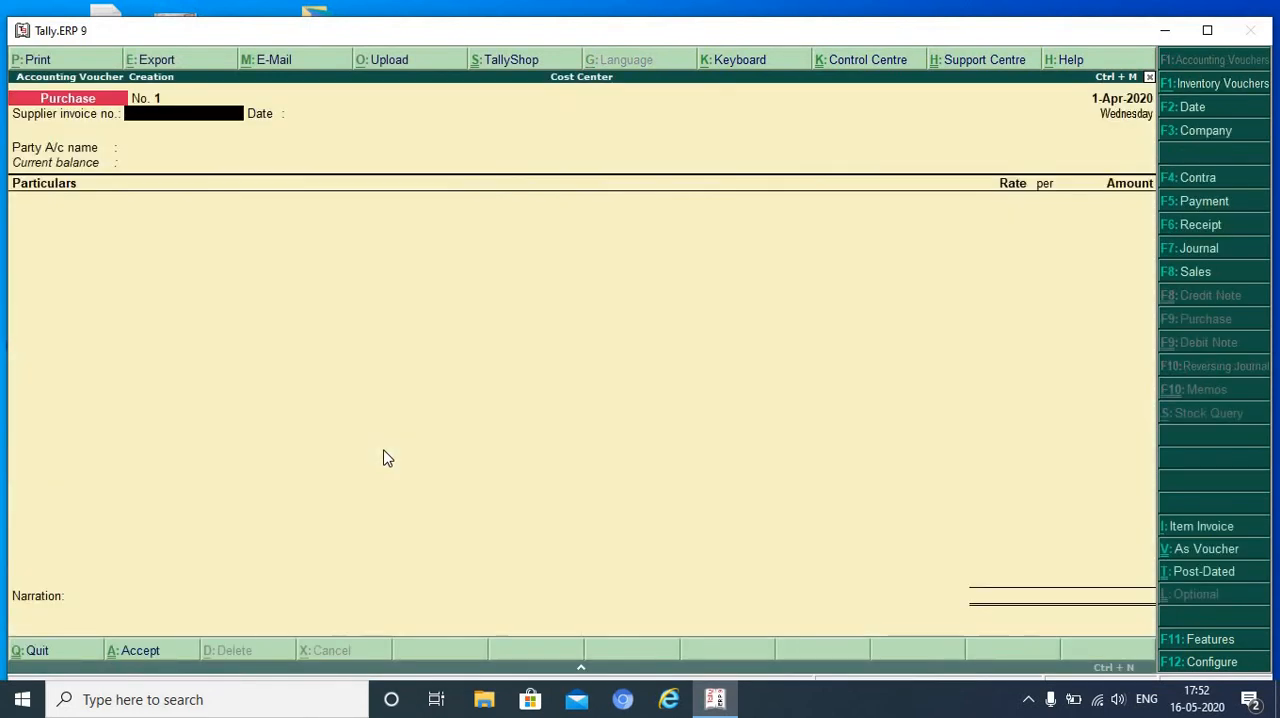
key("F5")
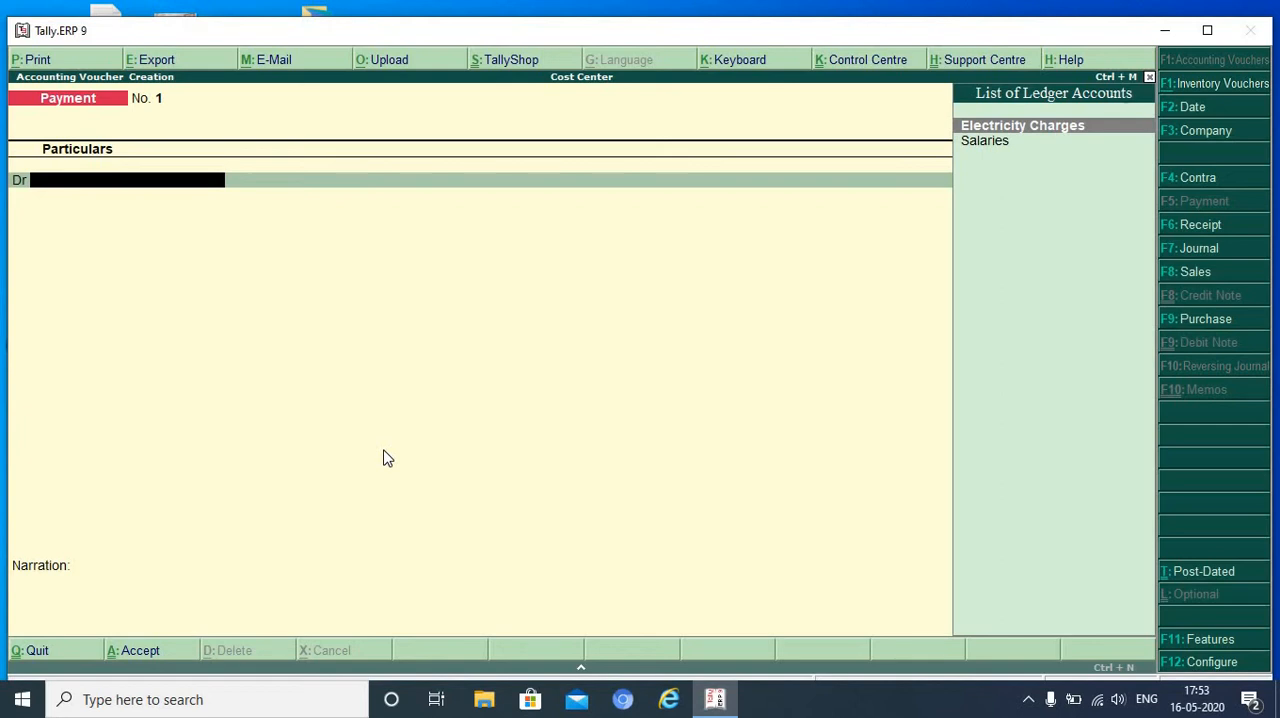
- Enable single entry mode for payment, receipt and contra vouchers in the payment voucher configuration, and save the settings
key("F12")
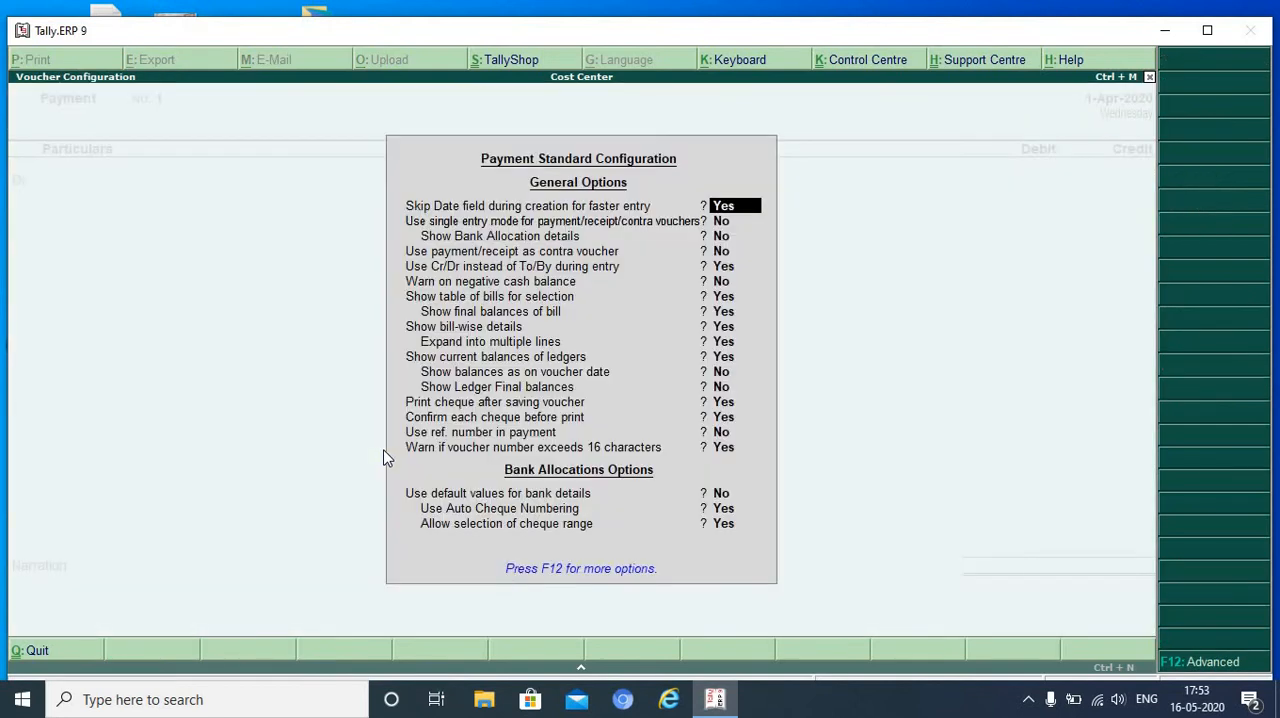
key("Return")
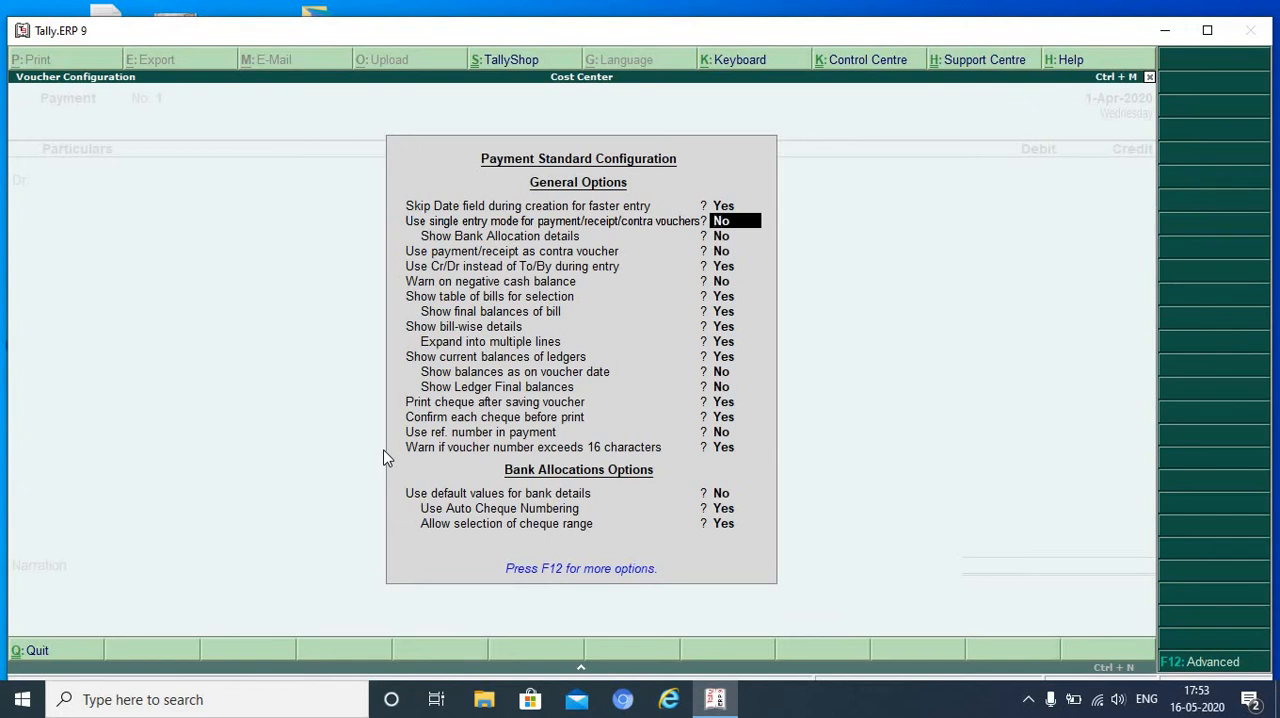
key("y")
key("Return")
key("Return")
key("Return")
key("Return")
key("Return")
key("Return")
key("Return")
key("Return")
key("Return")
key("Return")
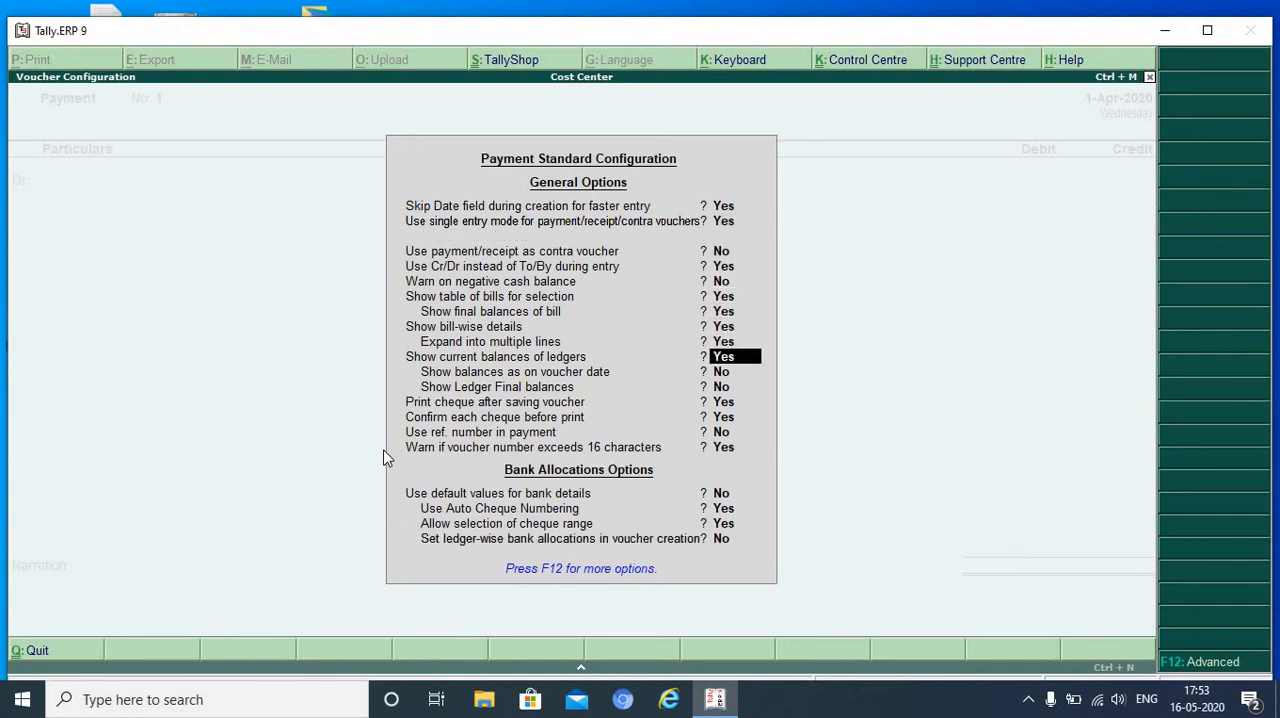
key("Return")
key("Return")
key("Return")
key("Return")
key("Return")
key("Return")
key("Return")
key("Return")
key("Return")
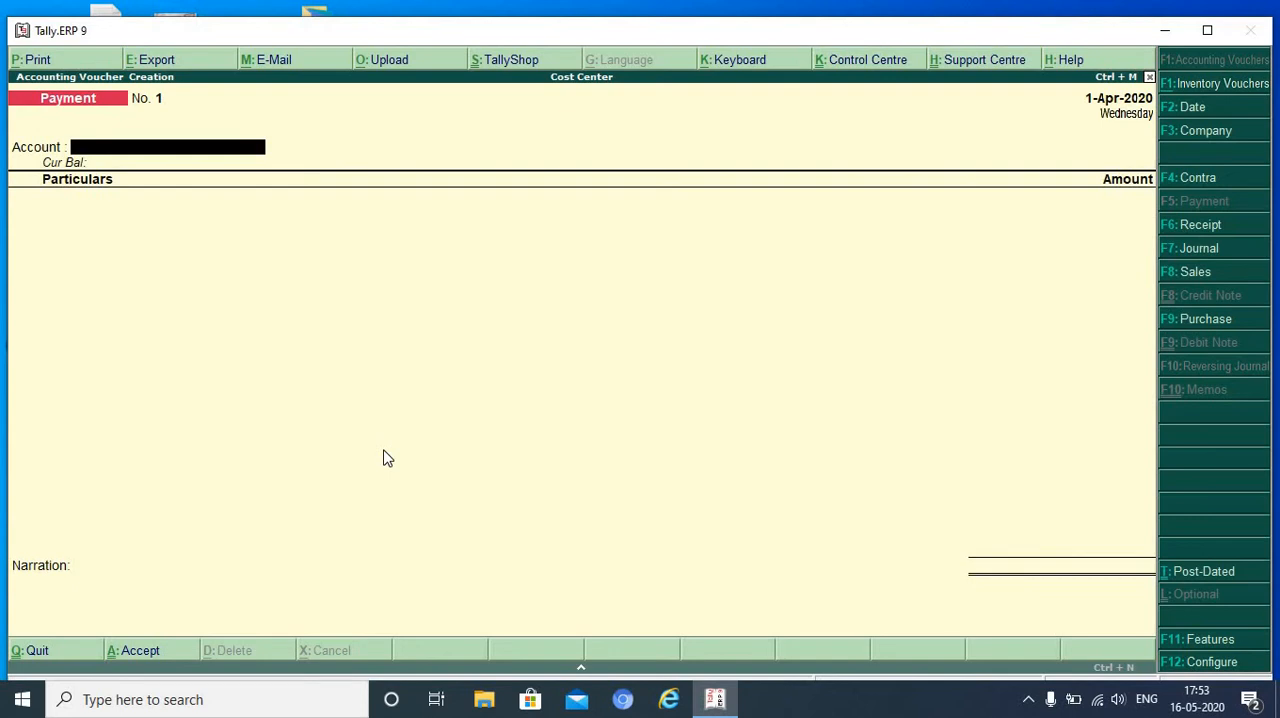
- Enter a payment from the Cash account for Electricity Charges with an amount of 15000
type("C")
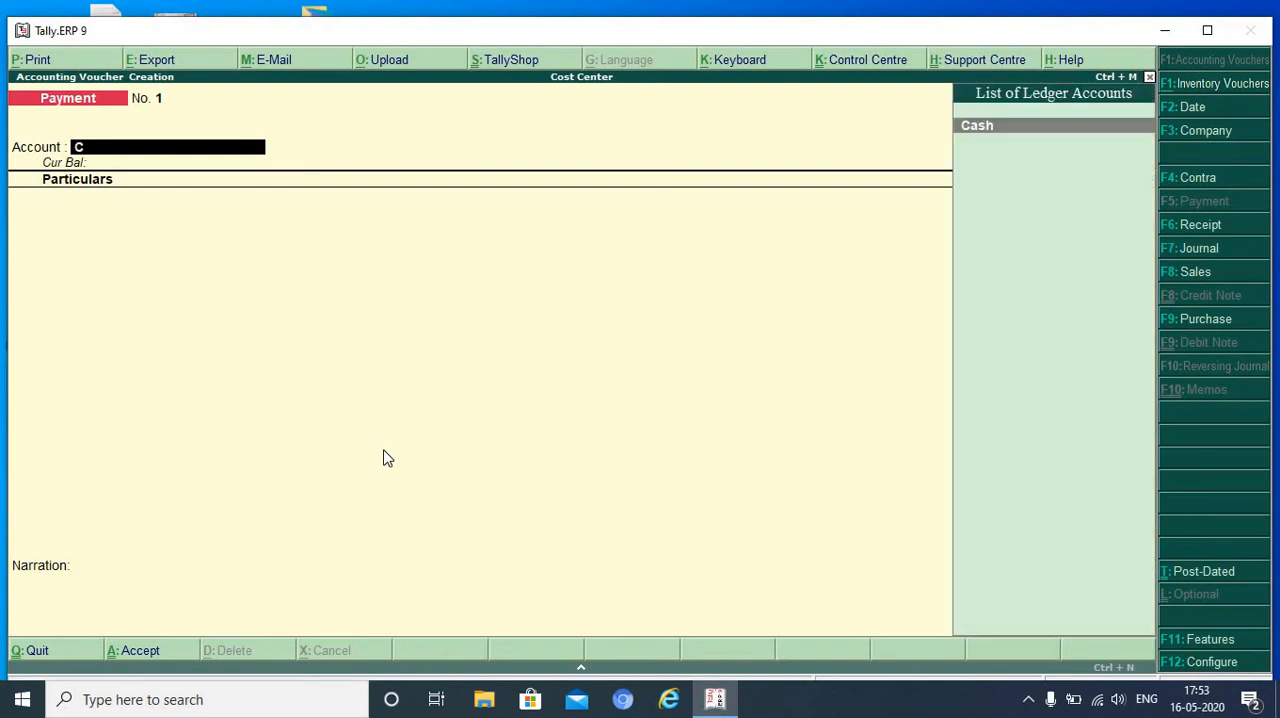
key("Return")
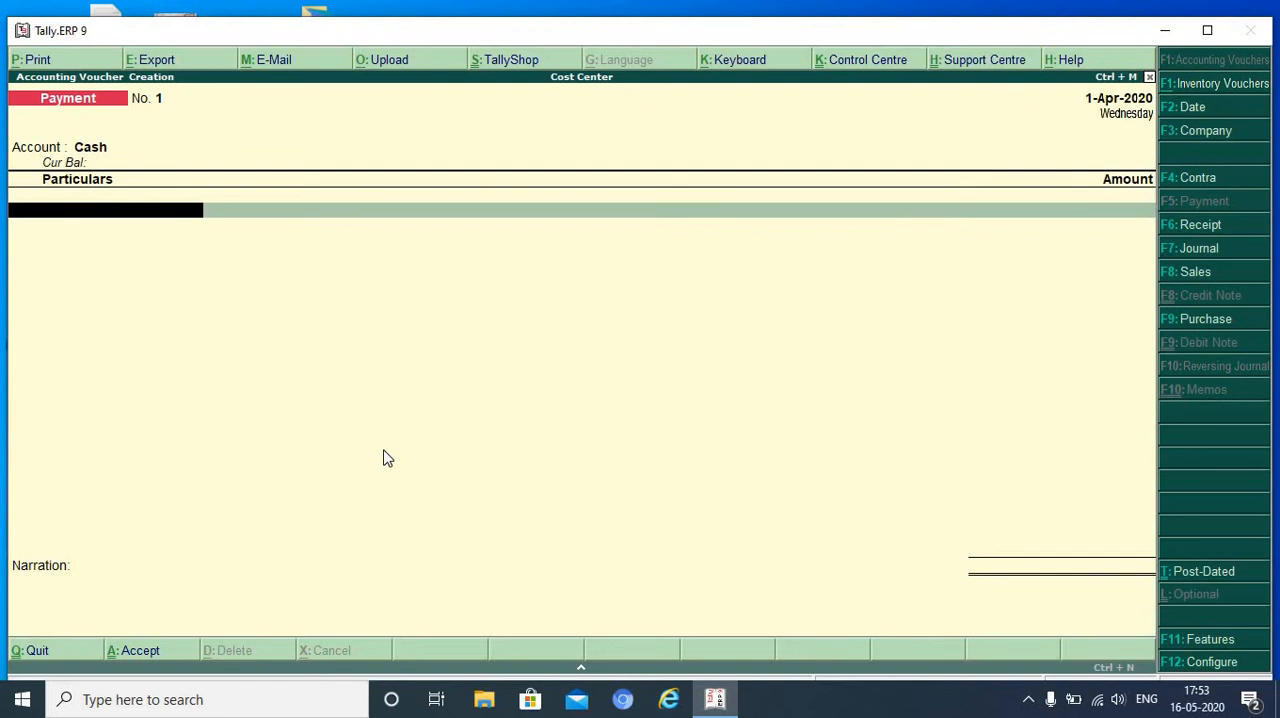
type("E")
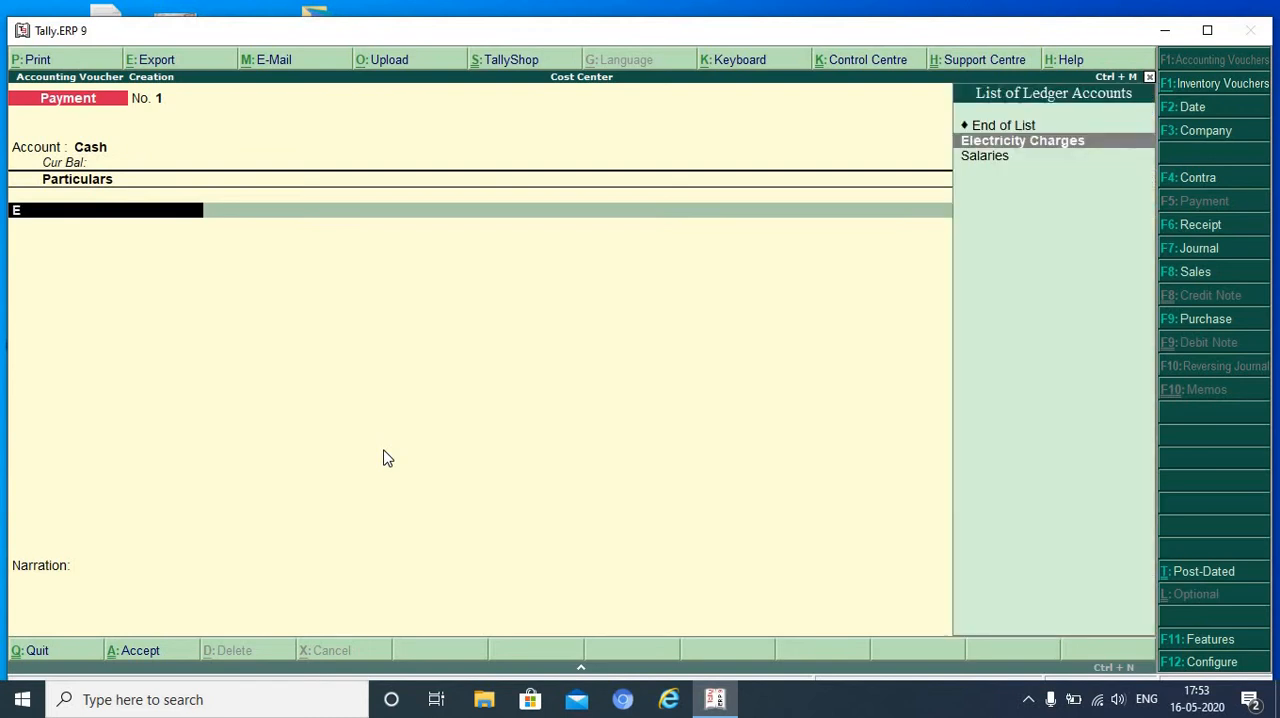
key("Return")
type("50")
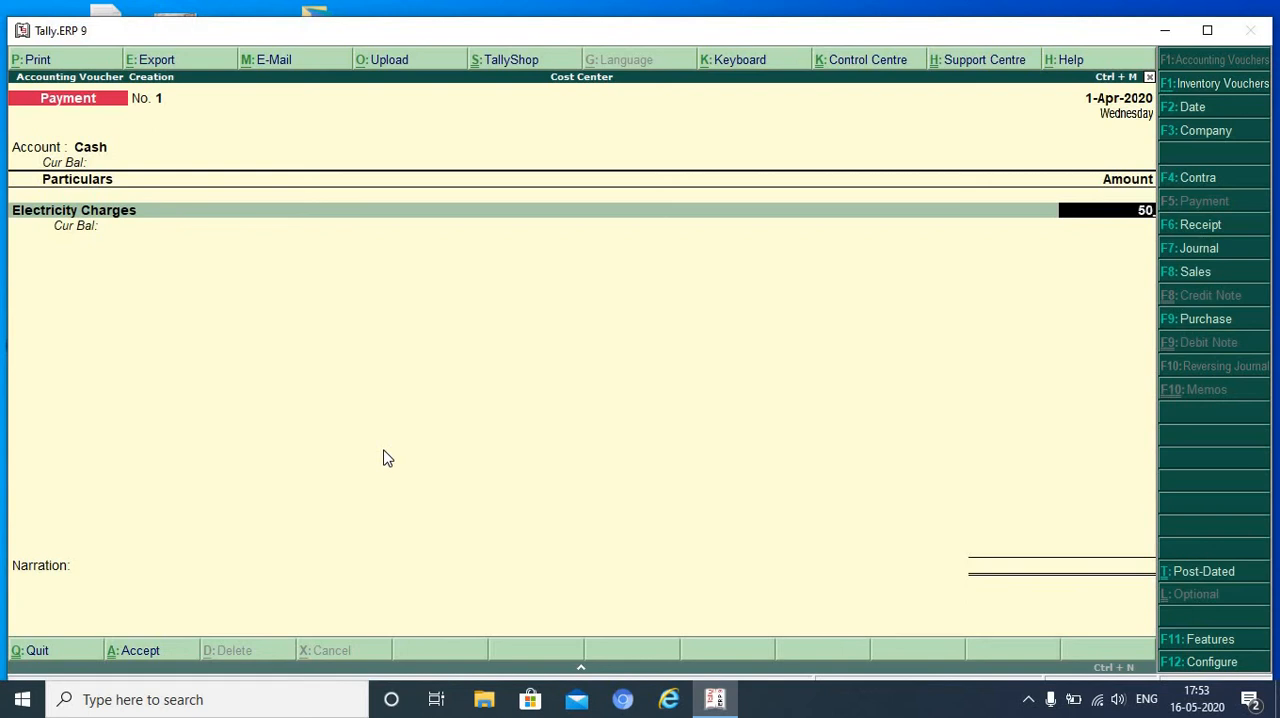
key("BackSpace")
key("BackSpace")
type("15")
type("000")
key("Return")
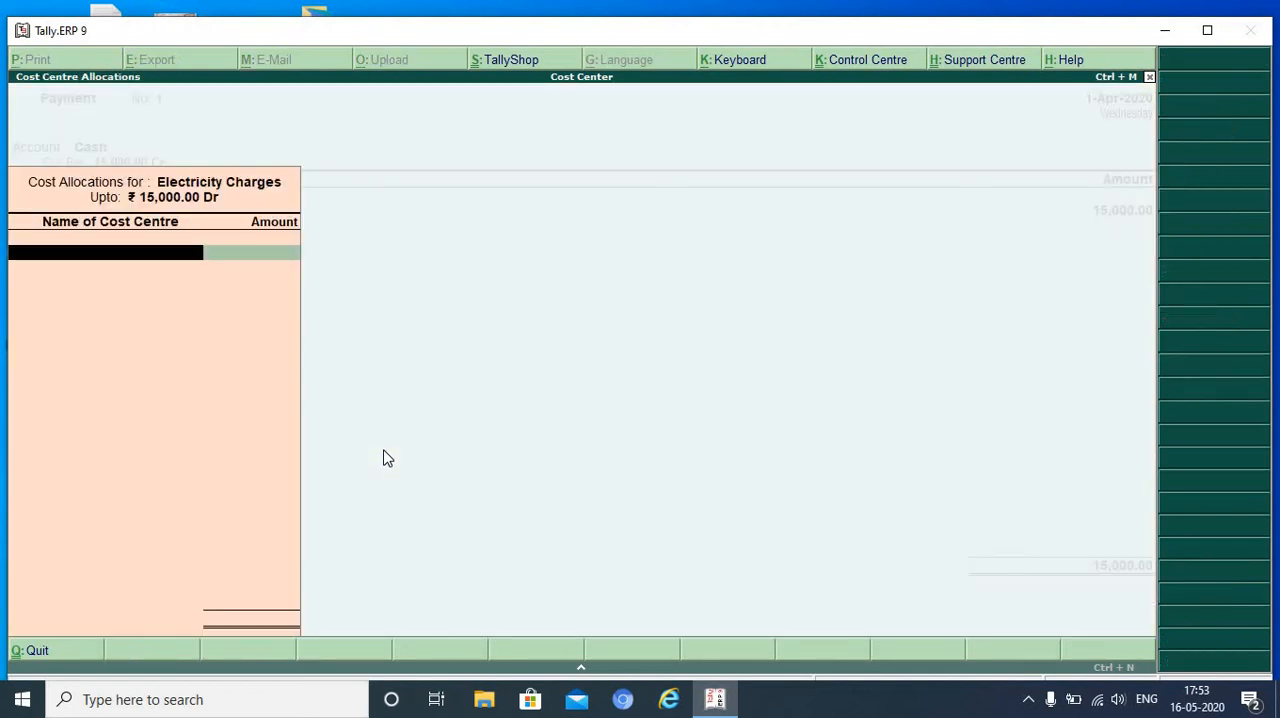
- Allocate the Electricity Charges as 5000 to Finance Department, 8000 to Production Department and 2000 to Marketing Department
type("F")
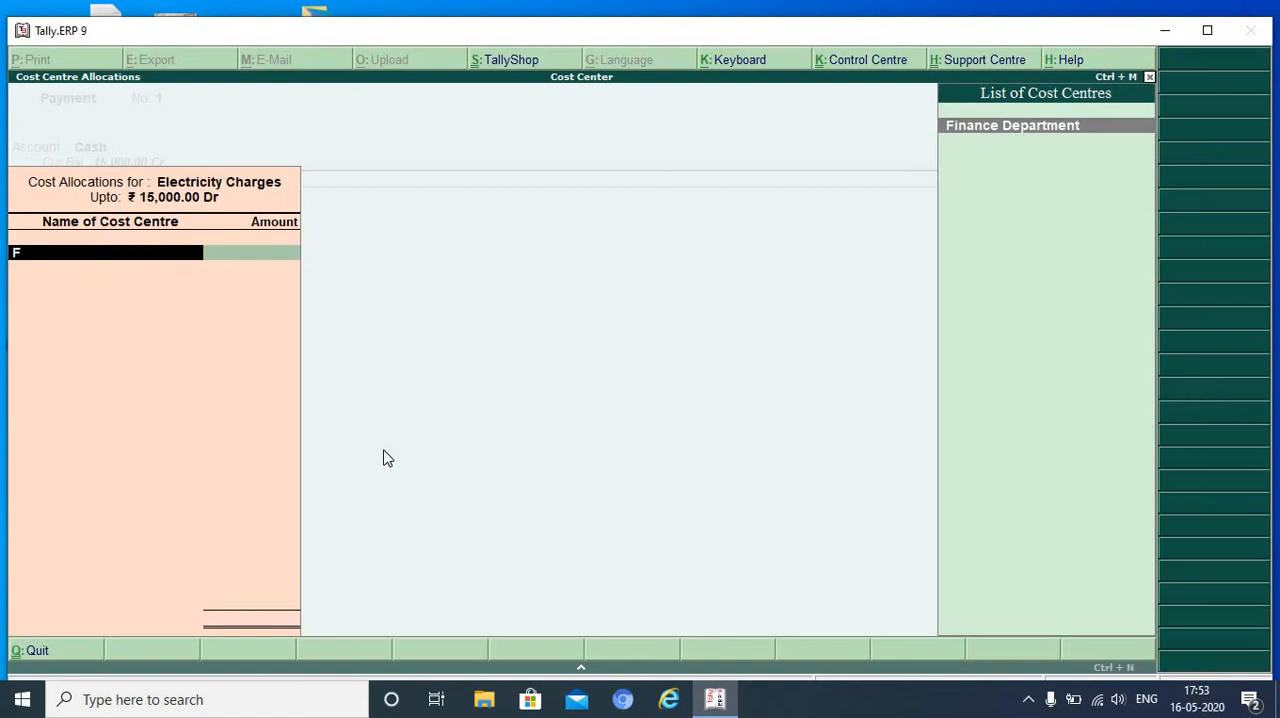
key("Return")
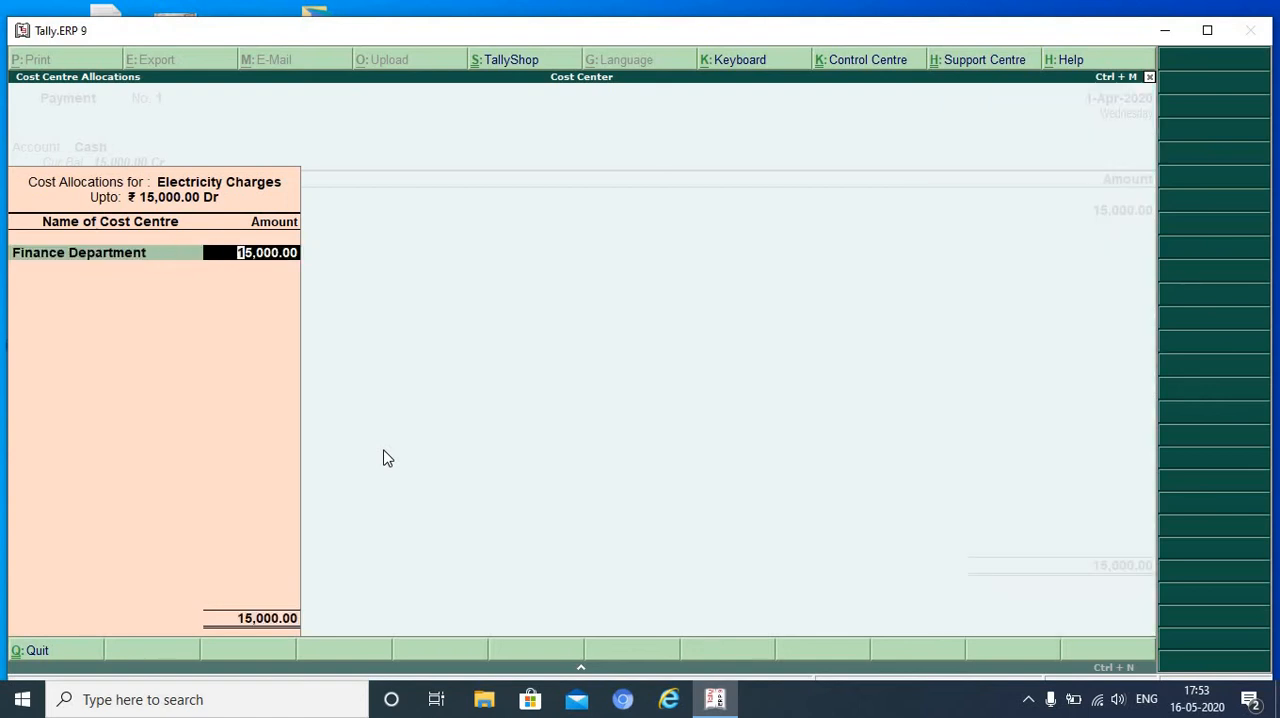
type("5000")
key("Return")
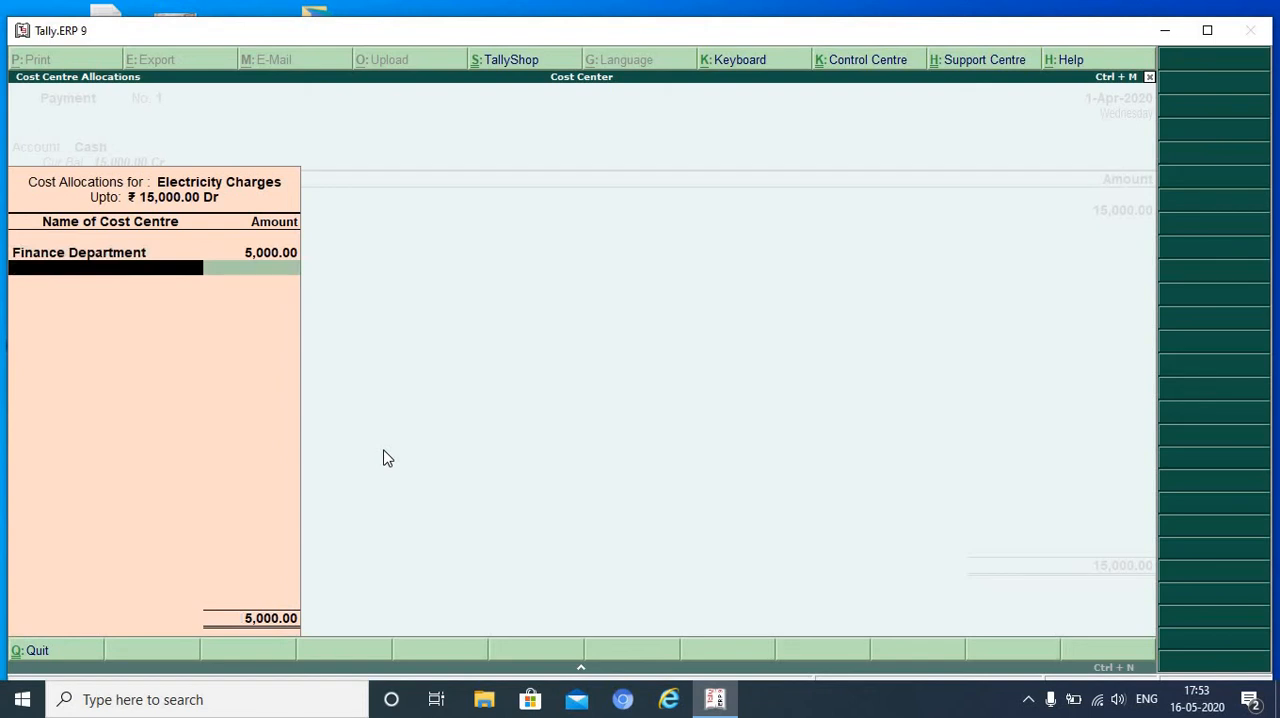
type("p")
key("Return")
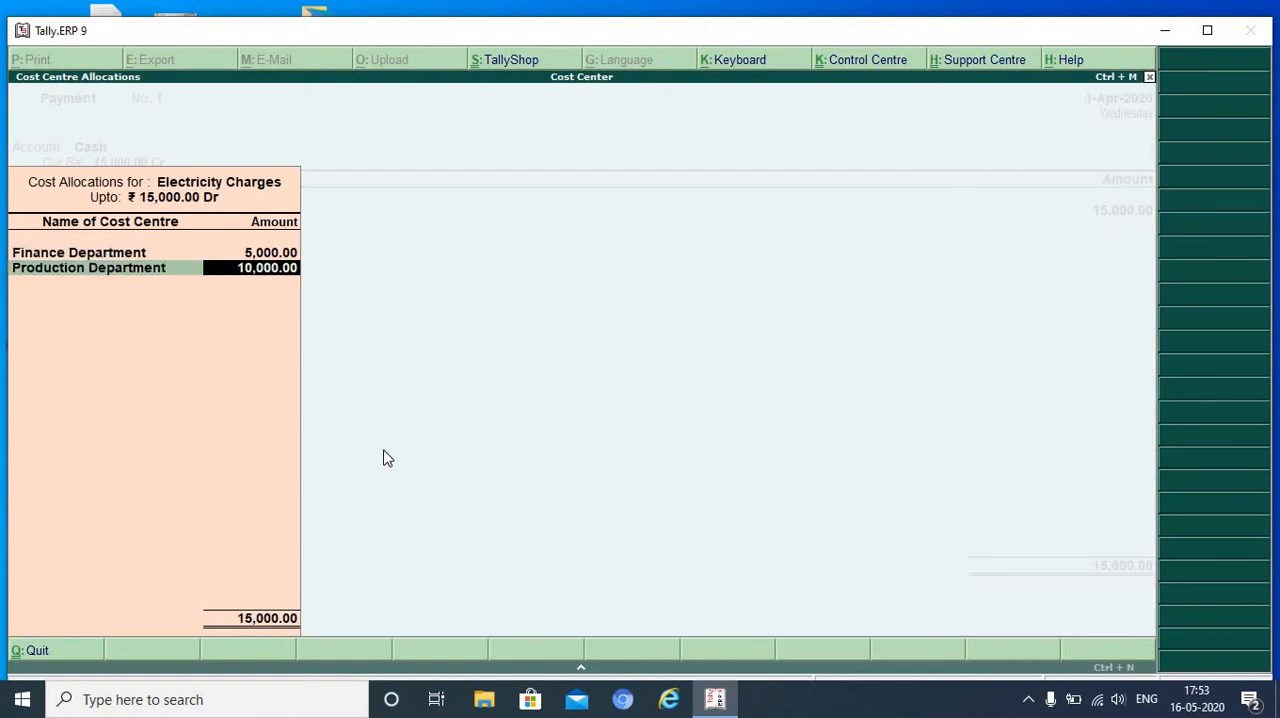
type("8000")
key("Return")
type("M")
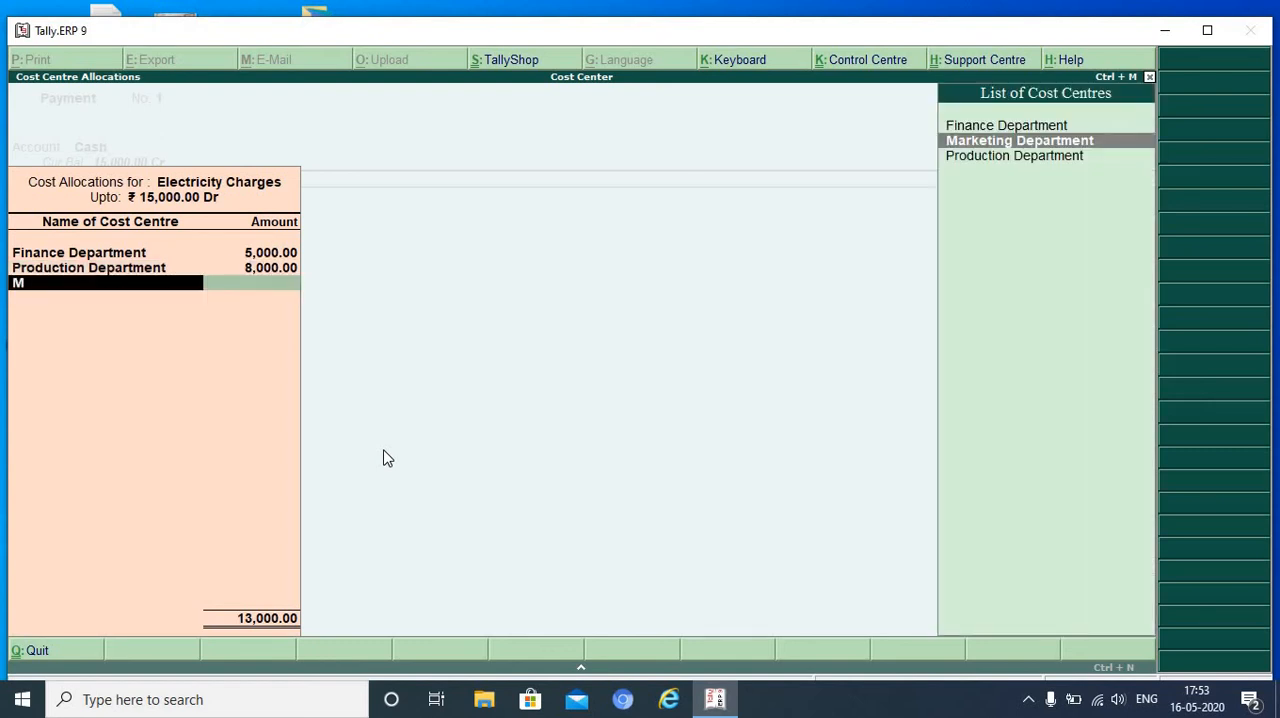
key("Return")
key("Return")
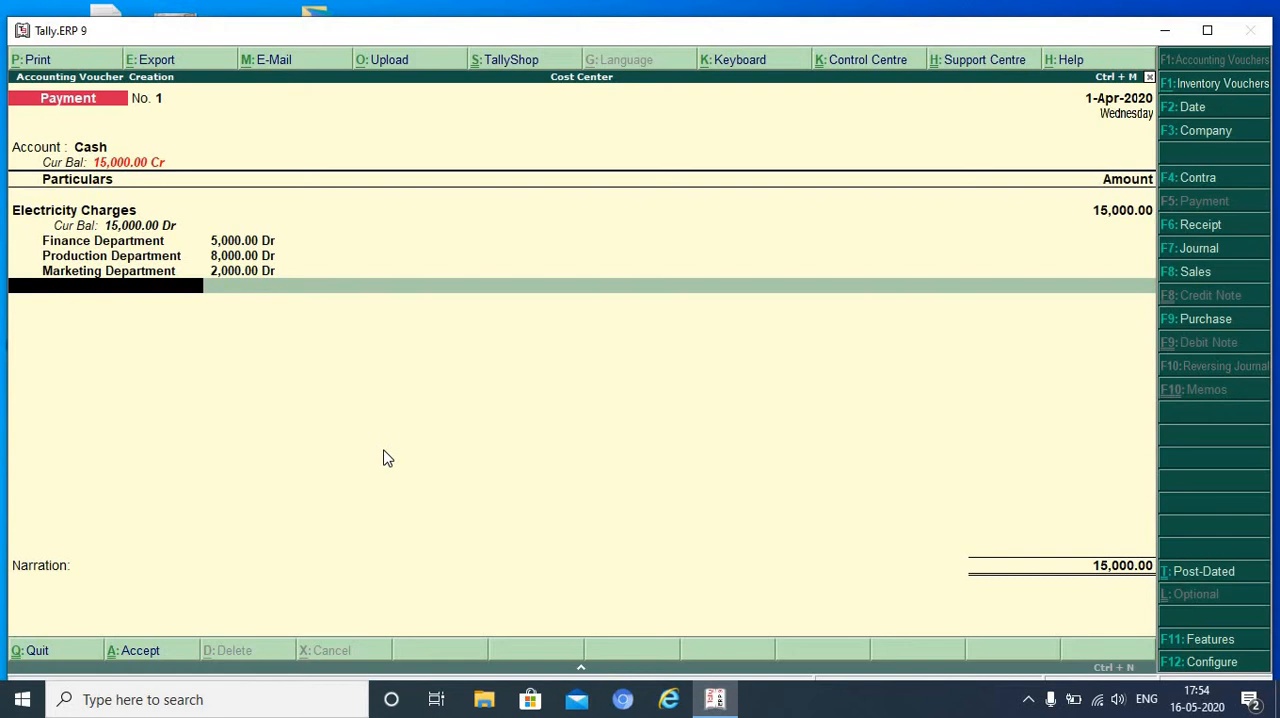
- Add the narration "amt paid" to the electricity payment voucher and save it
key("Return")
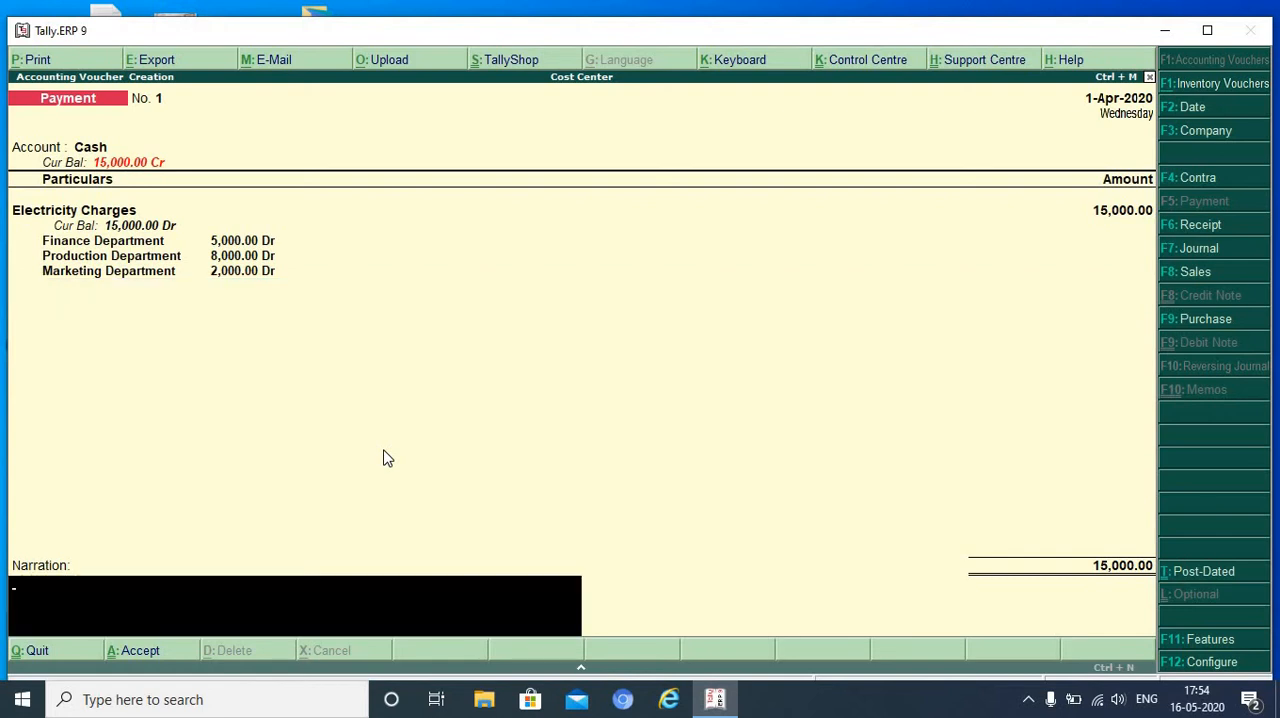
type("amt paid")
key("Return")
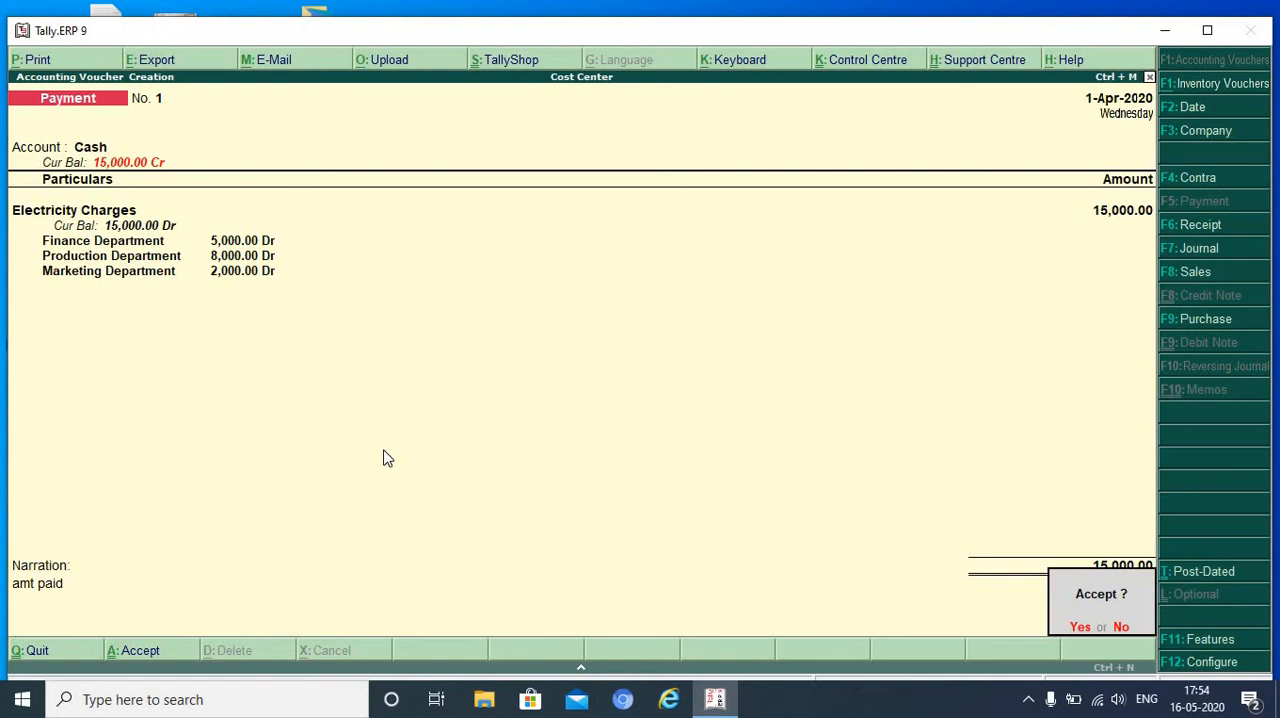
key("Return")
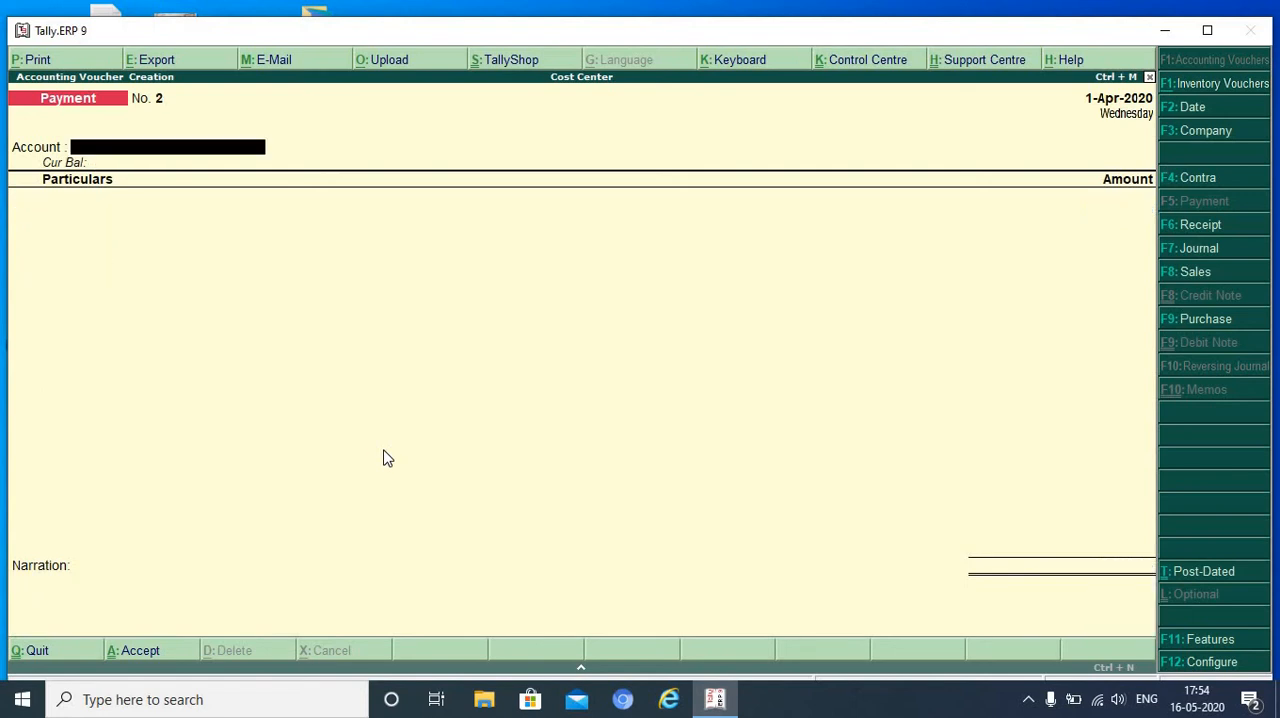
- Enter a second payment from the Cash account for Salaries with an amount of 25000
type("C")
key("Return")
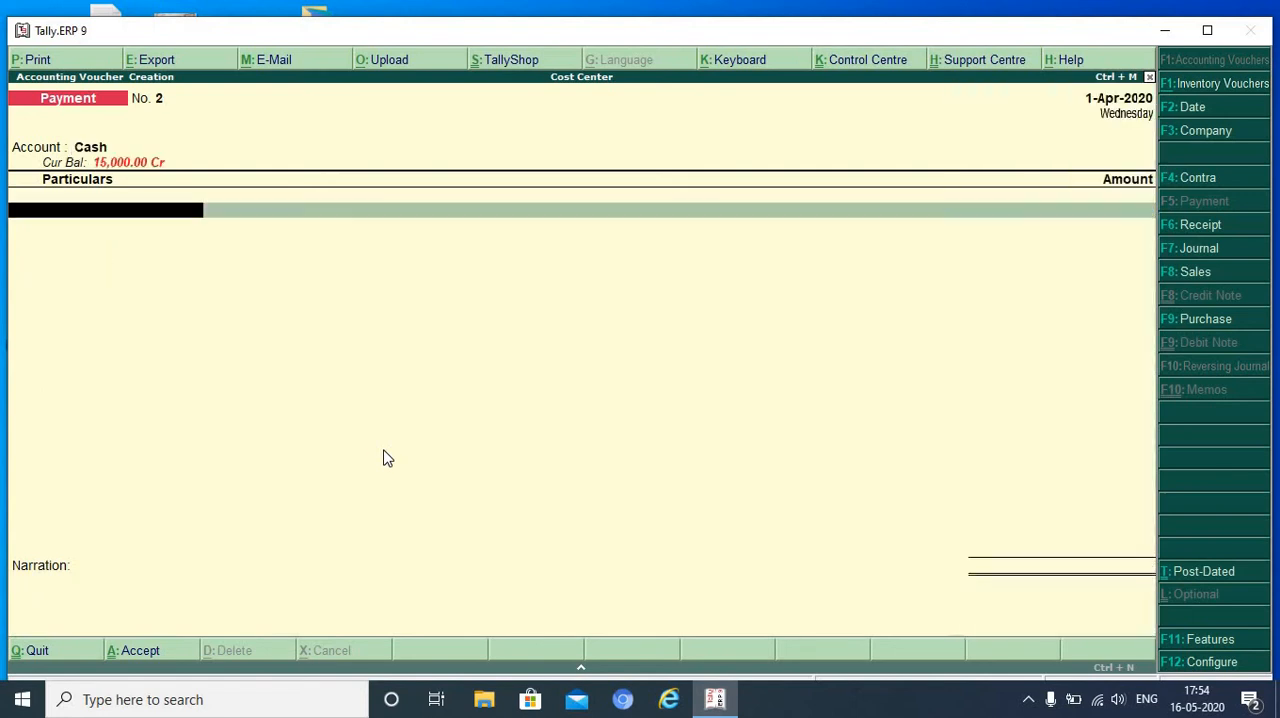
type("S")
key("Return")
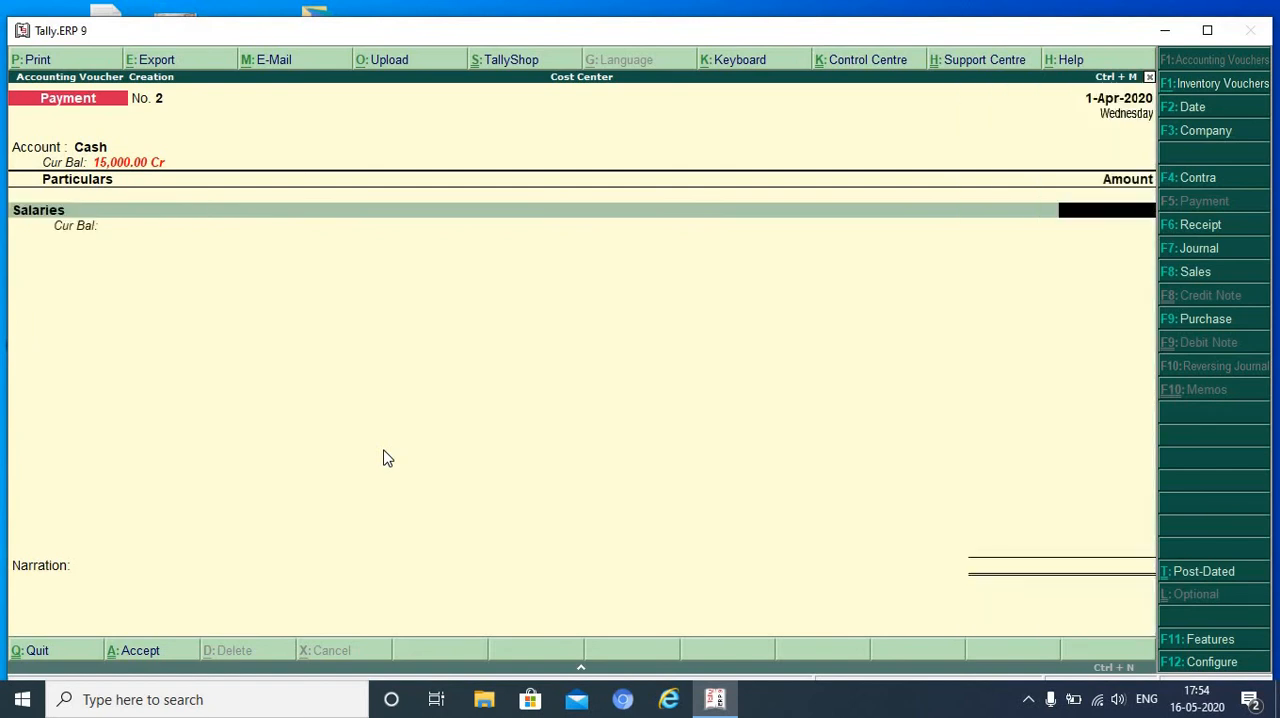
type("25000")
key("Return")
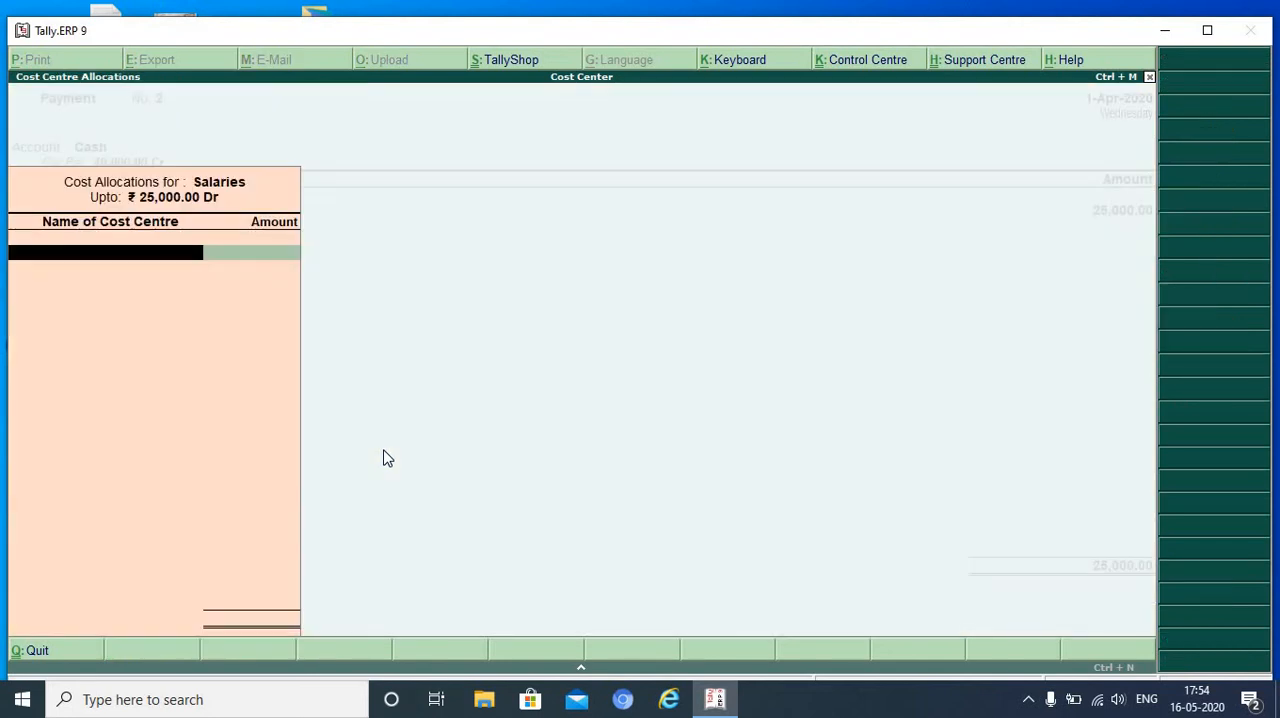
- Allocate the Salaries as 11000 to Finance Department, 8000 to Production Department and 6000 to Marketing Department
type("P")
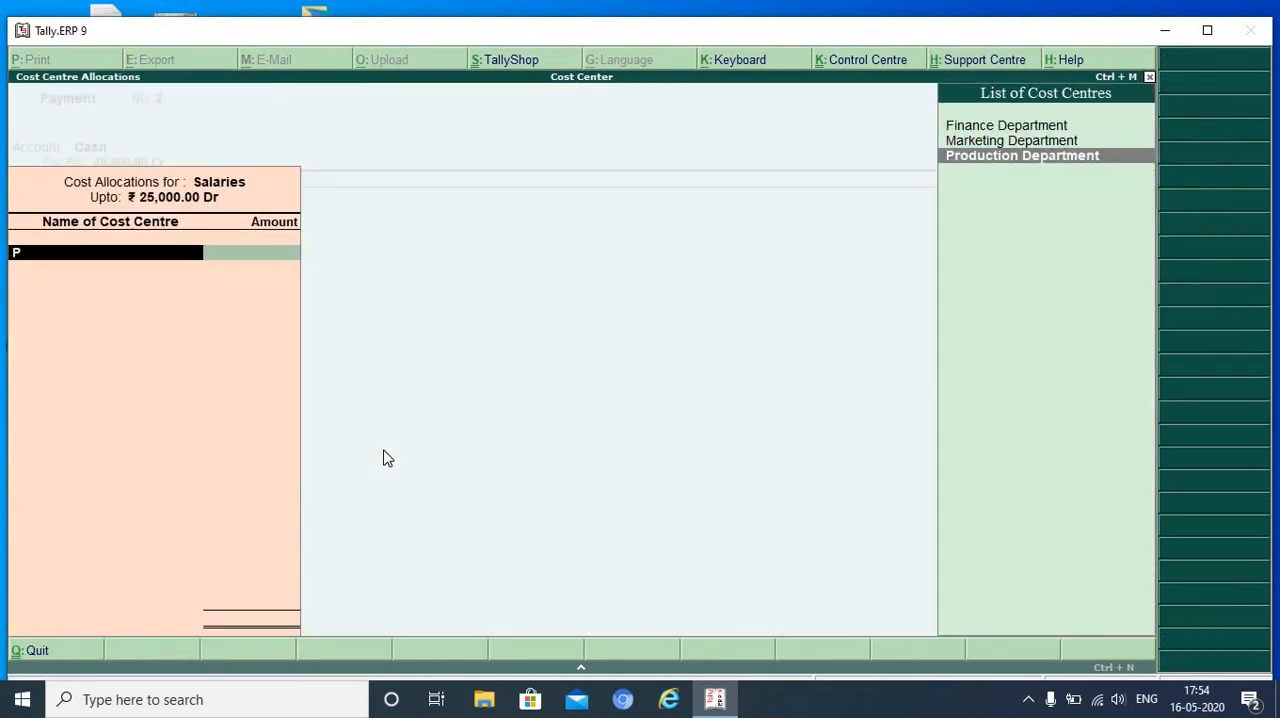
key("Up")
key("Up")
key("Return")
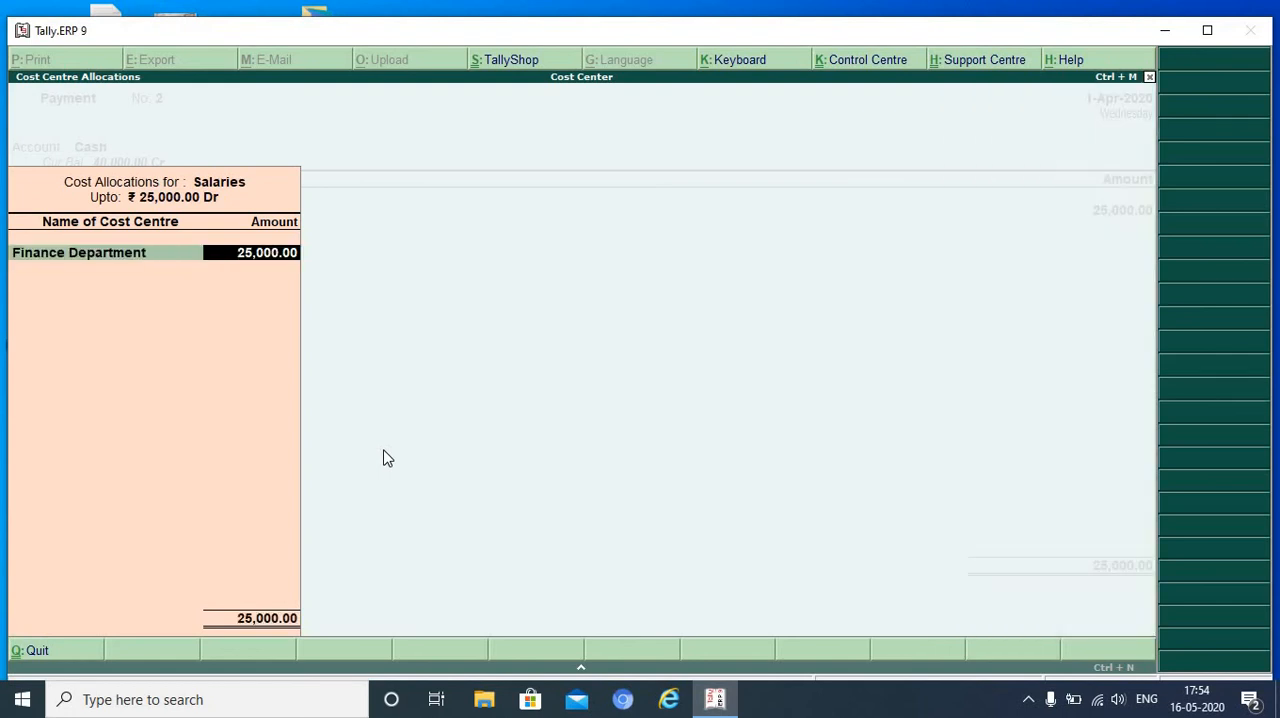
type("11000")
key("Return")
type("P")
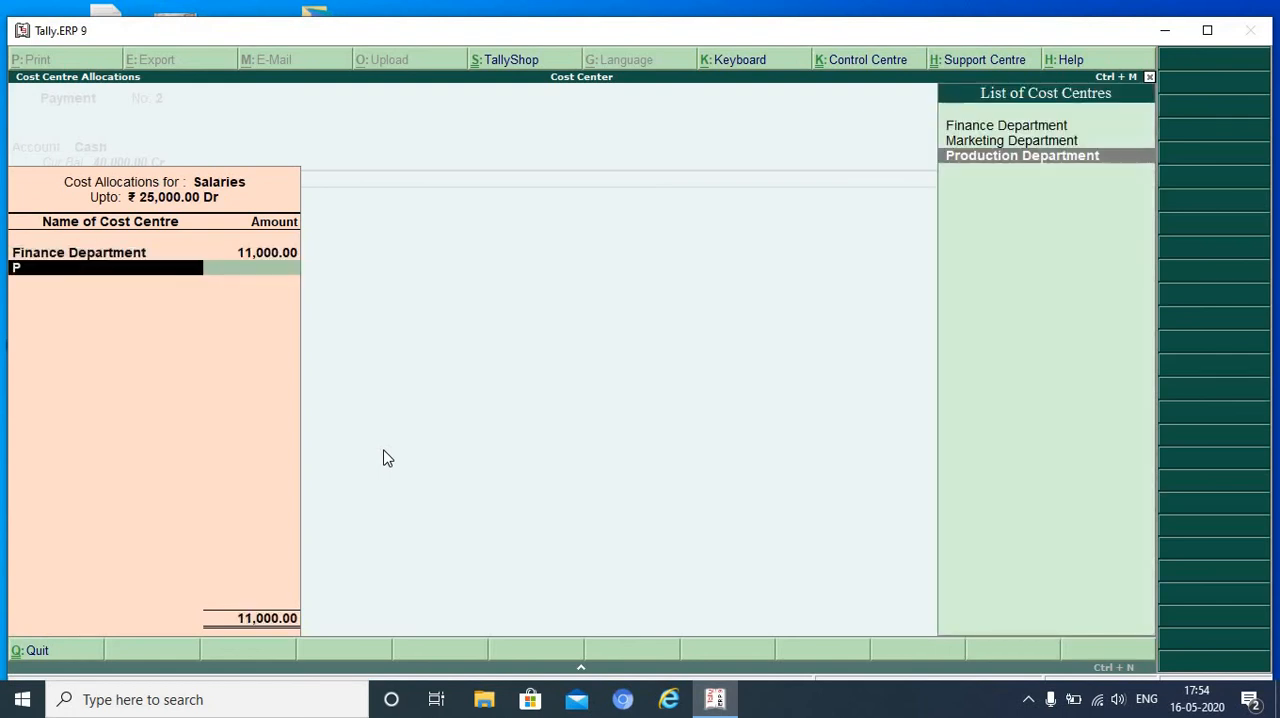
key("Return")
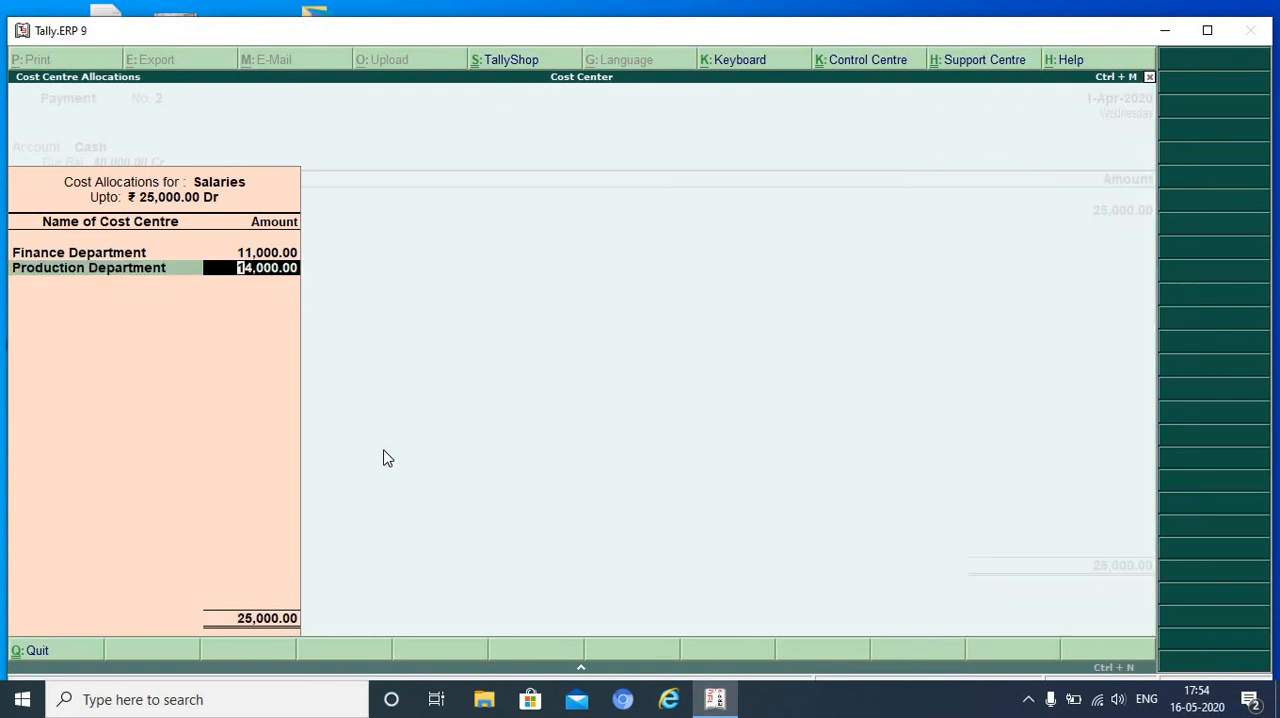
type("8000")
key("Return")
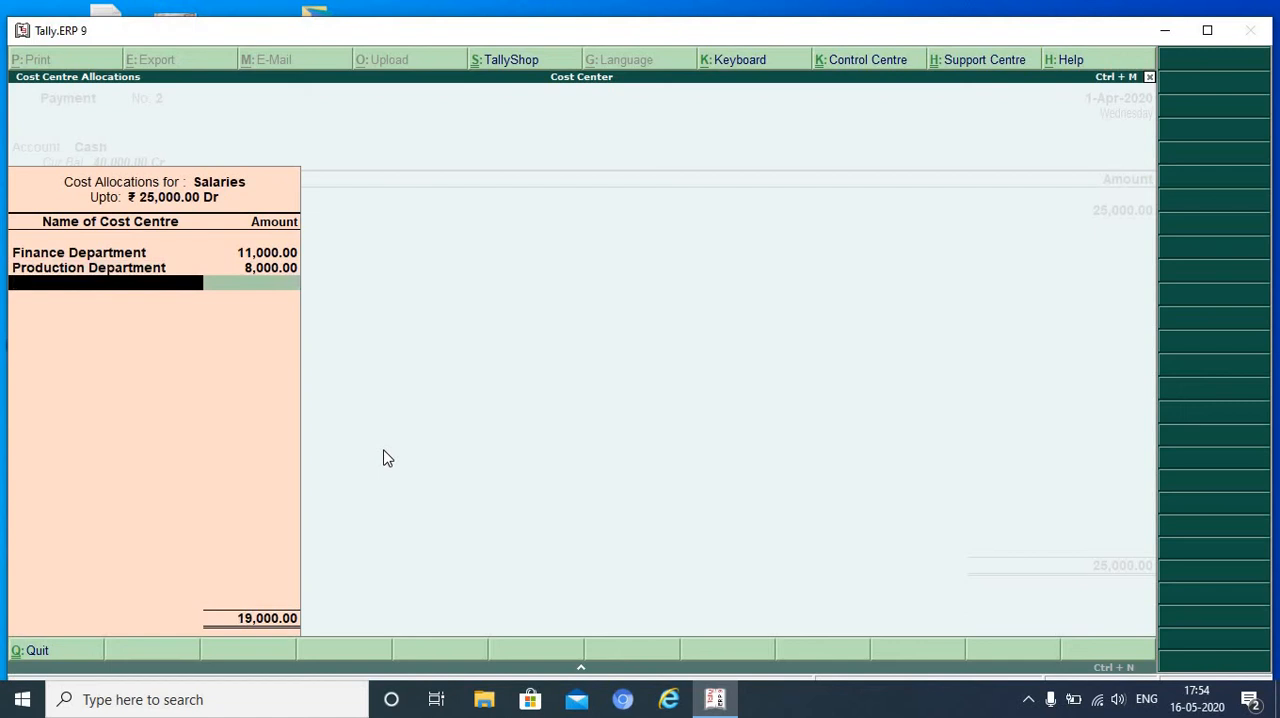
type("M")
key("Return")
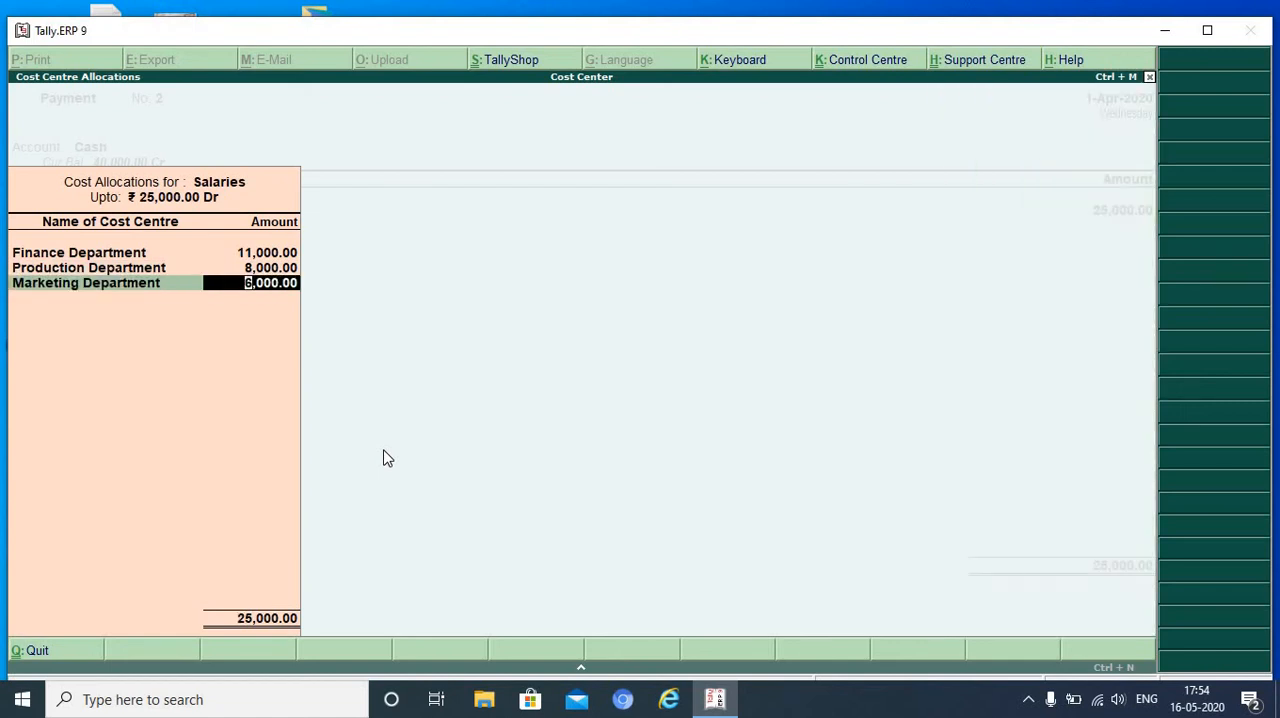
key("Return")
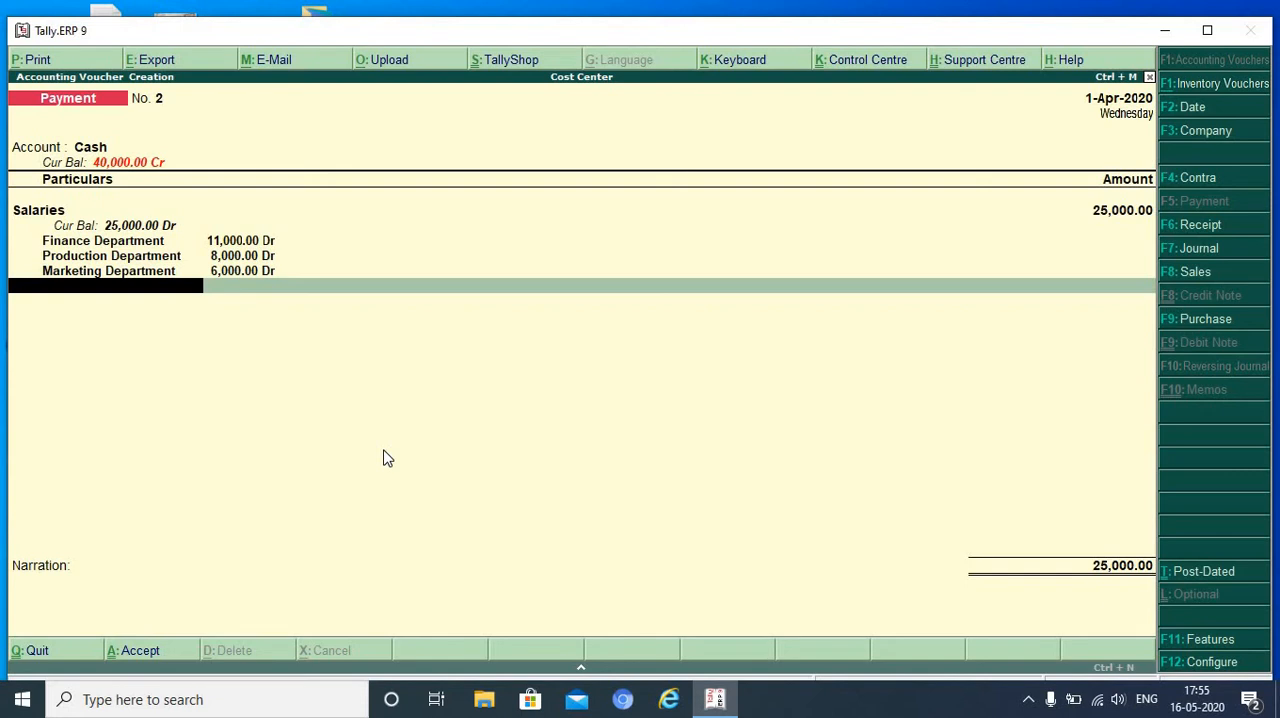
- Add the narration "amt paid" to the Salaries payment voucher, save it and leave voucher entry
key("Return")
type("amt paid.")
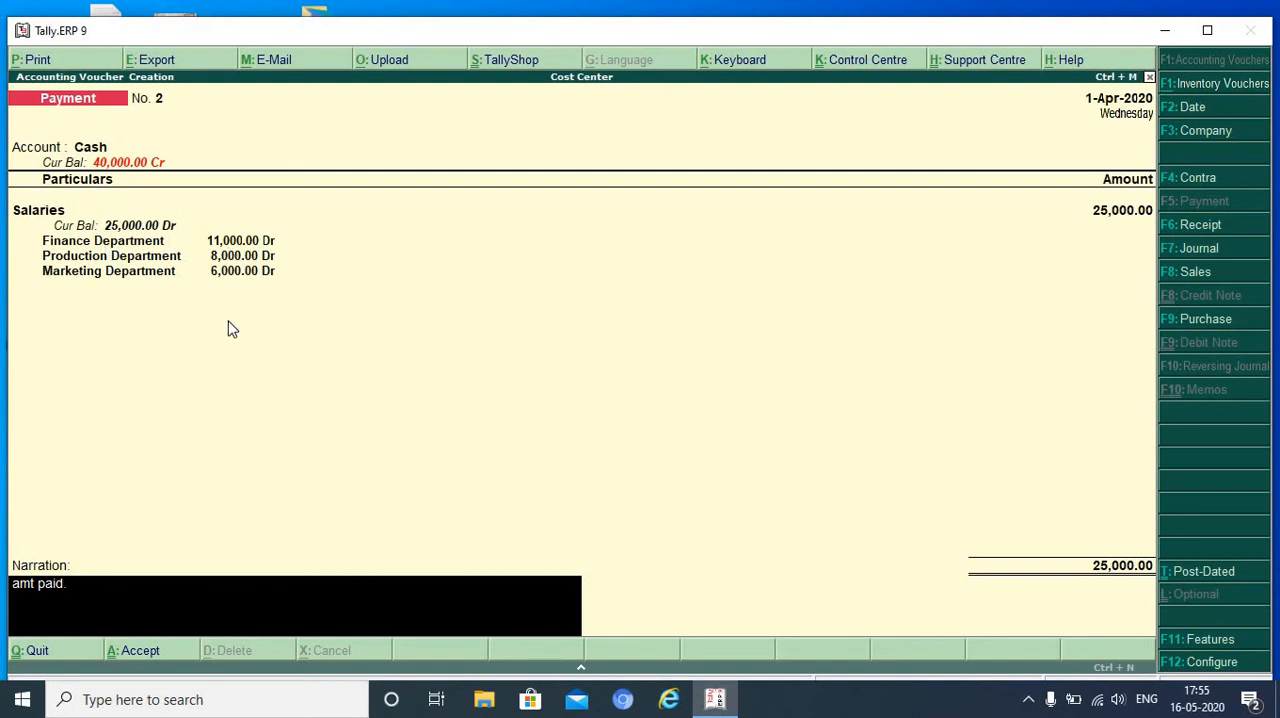
key("Return")
key("Return")
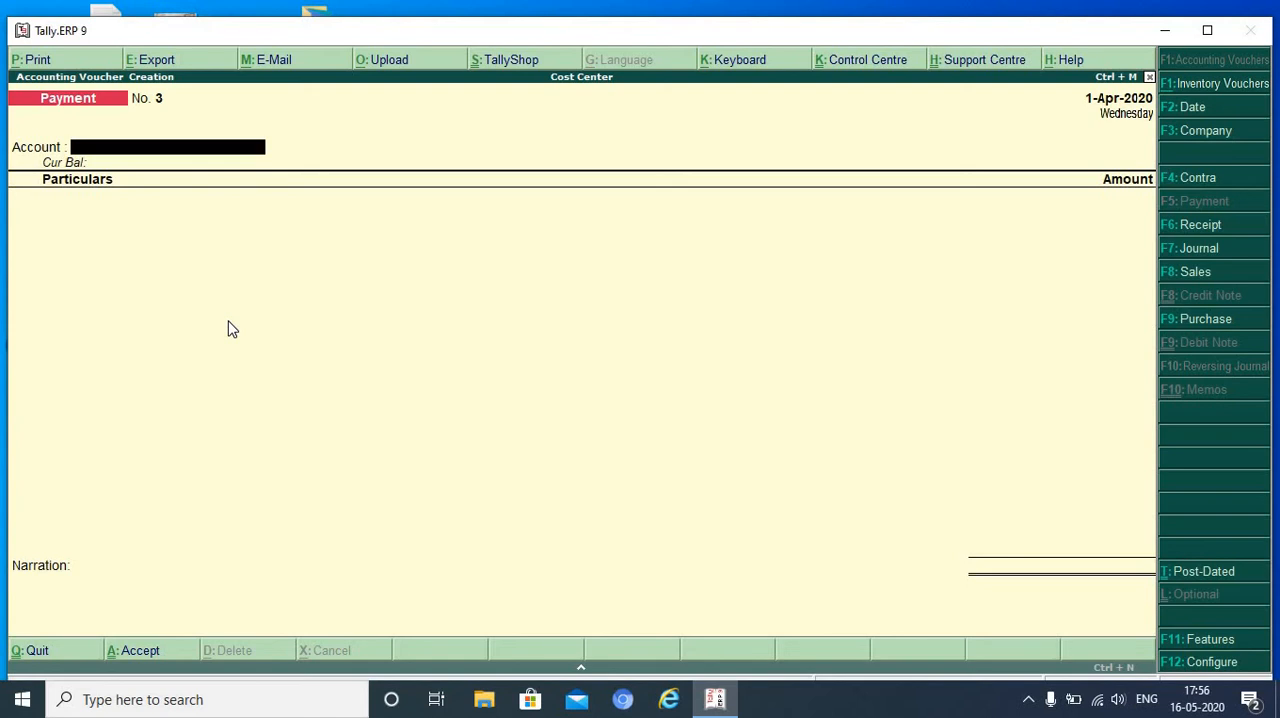
key("Escape")
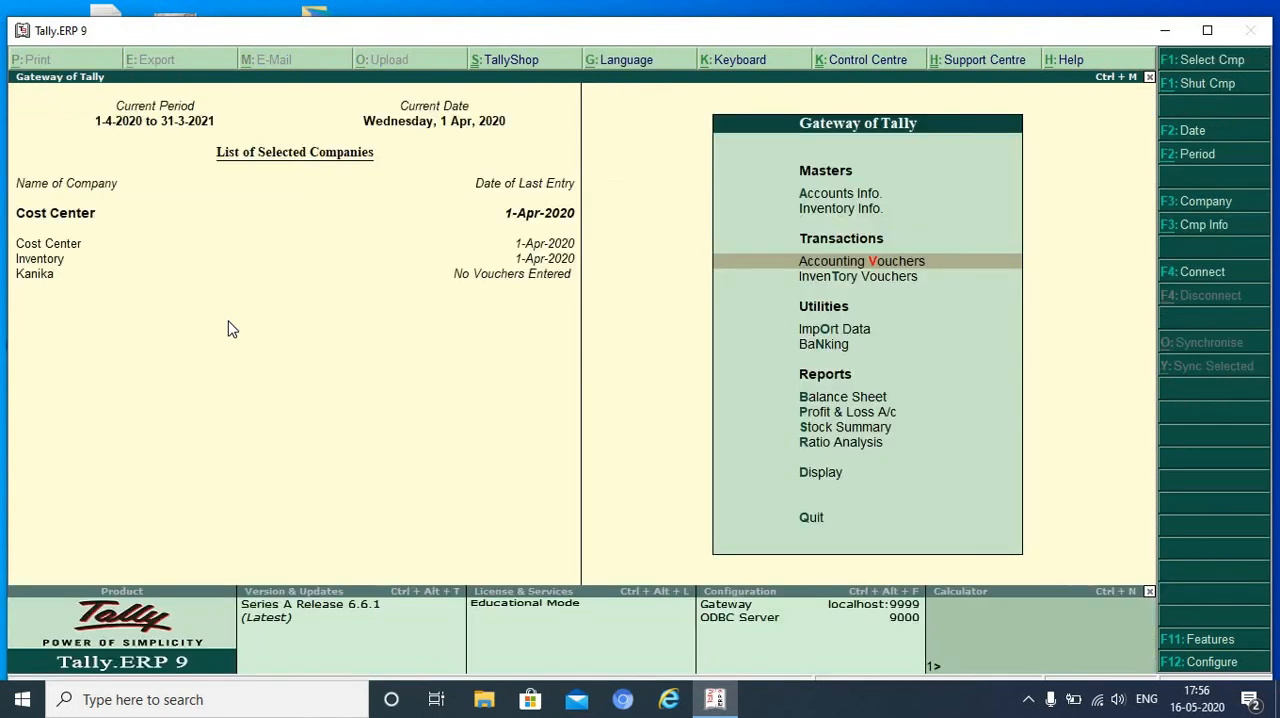
- Enable "Maintain more than one payroll or cost category" in the Cost Center company's accounting features and save the settings
key("F11")
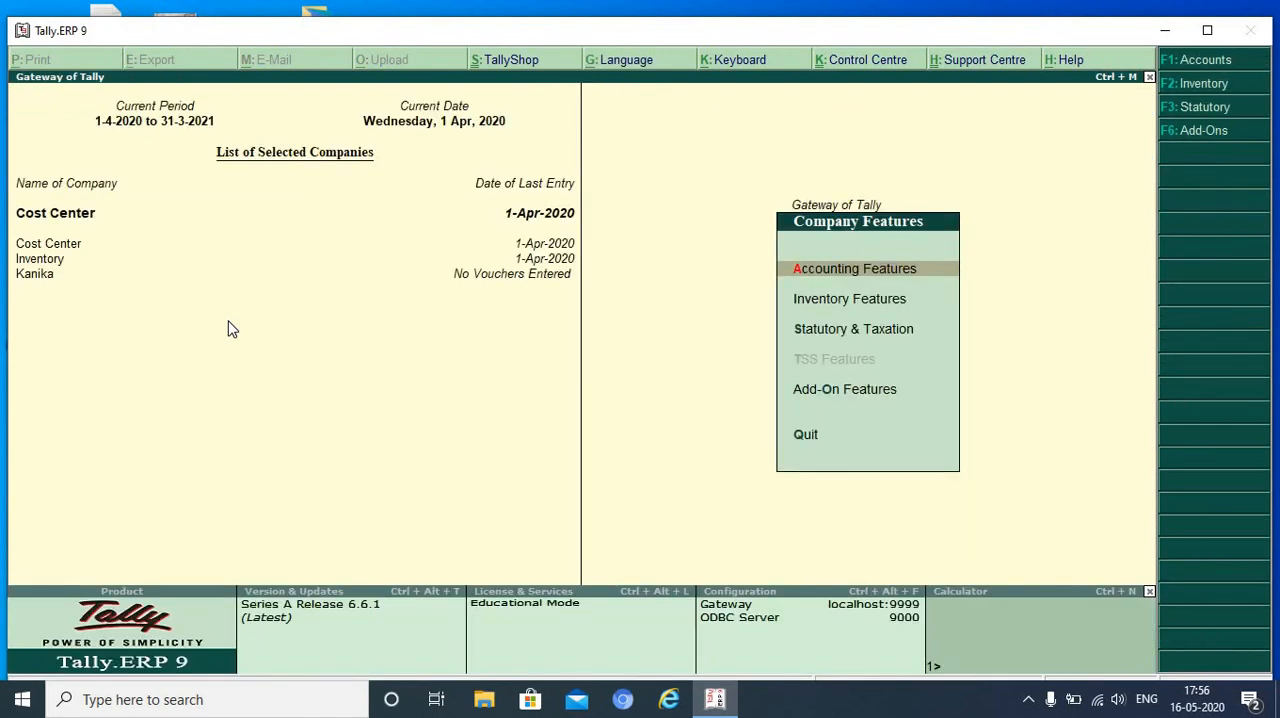
key("Return")
key("Return")
key("Return")
key("Return")
key("Return")
key("Return")
key("Return")
key("Return")
key("Return")
key("Return")
key("Return")
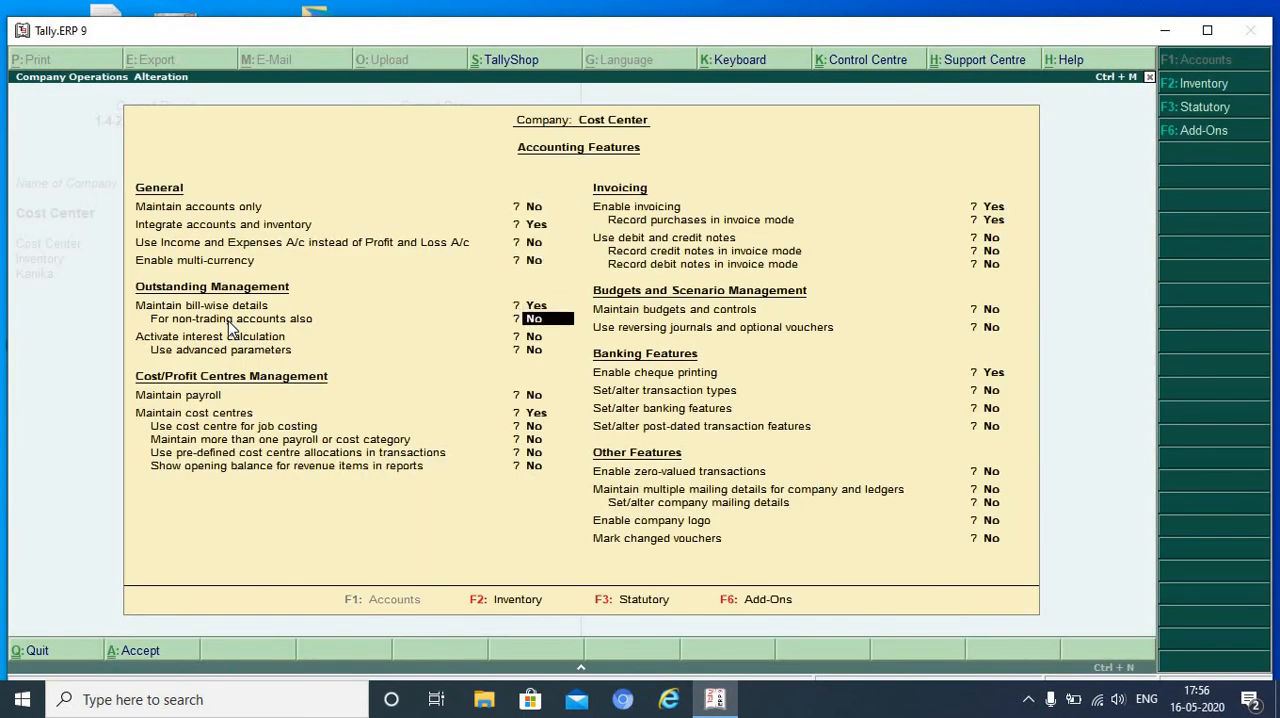
key("Return")
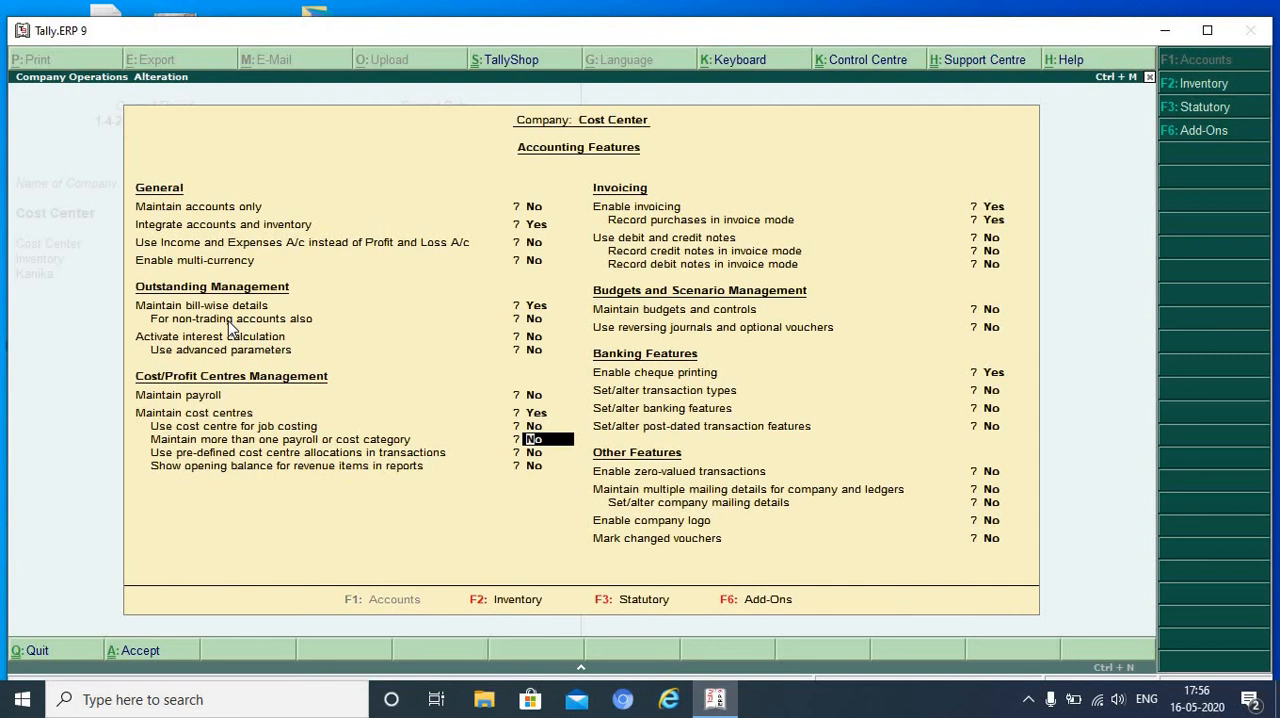
key("y")
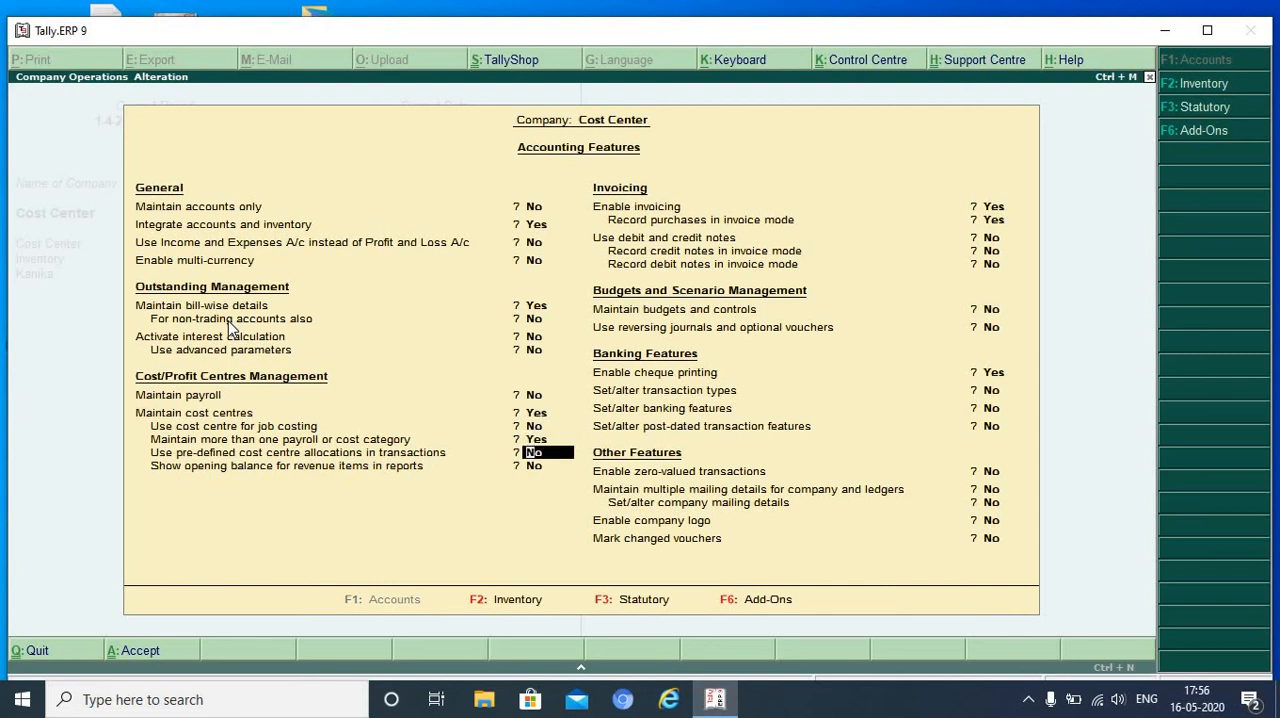
key("ctrl+a")
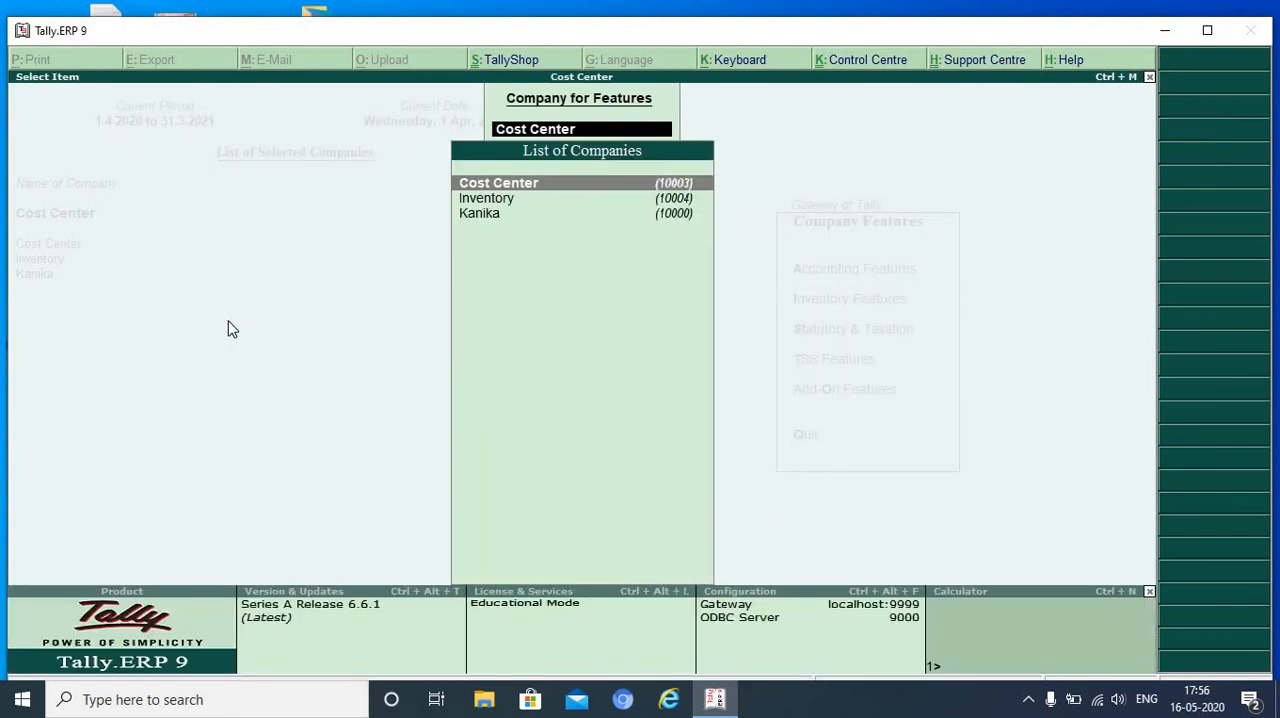
key("Escape")
key("Escape")
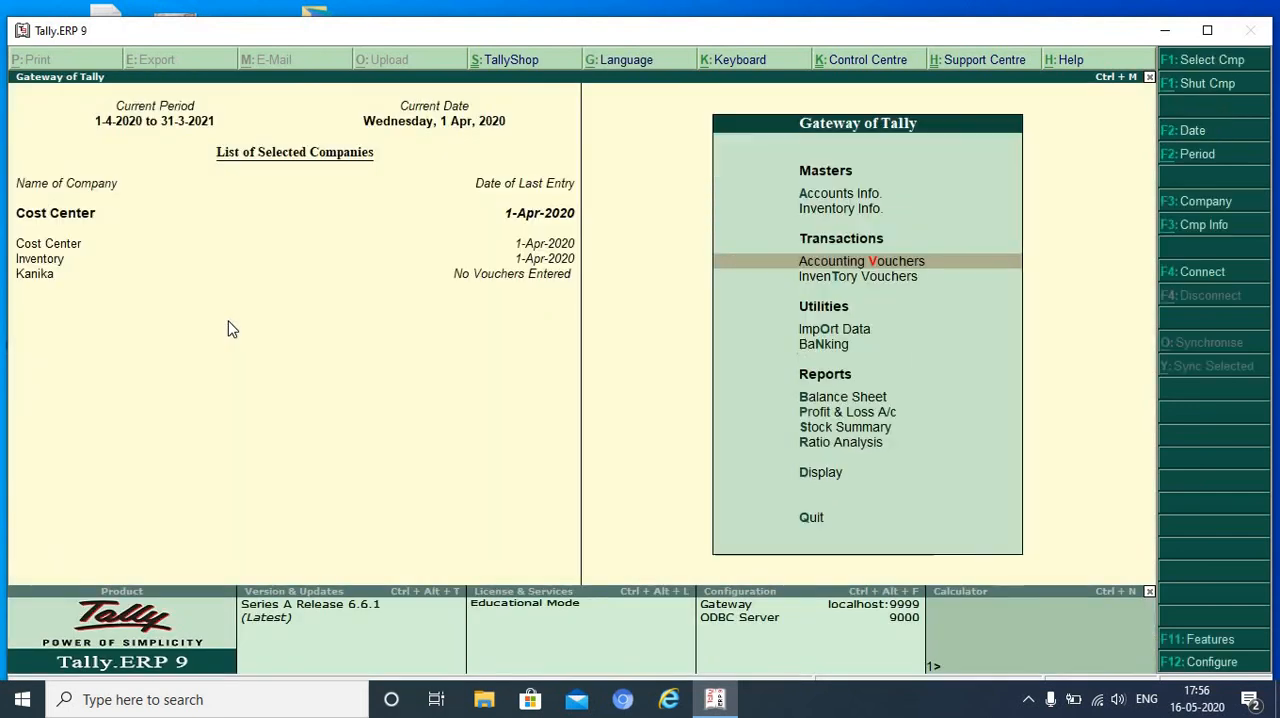
key("Up")
key("Up")
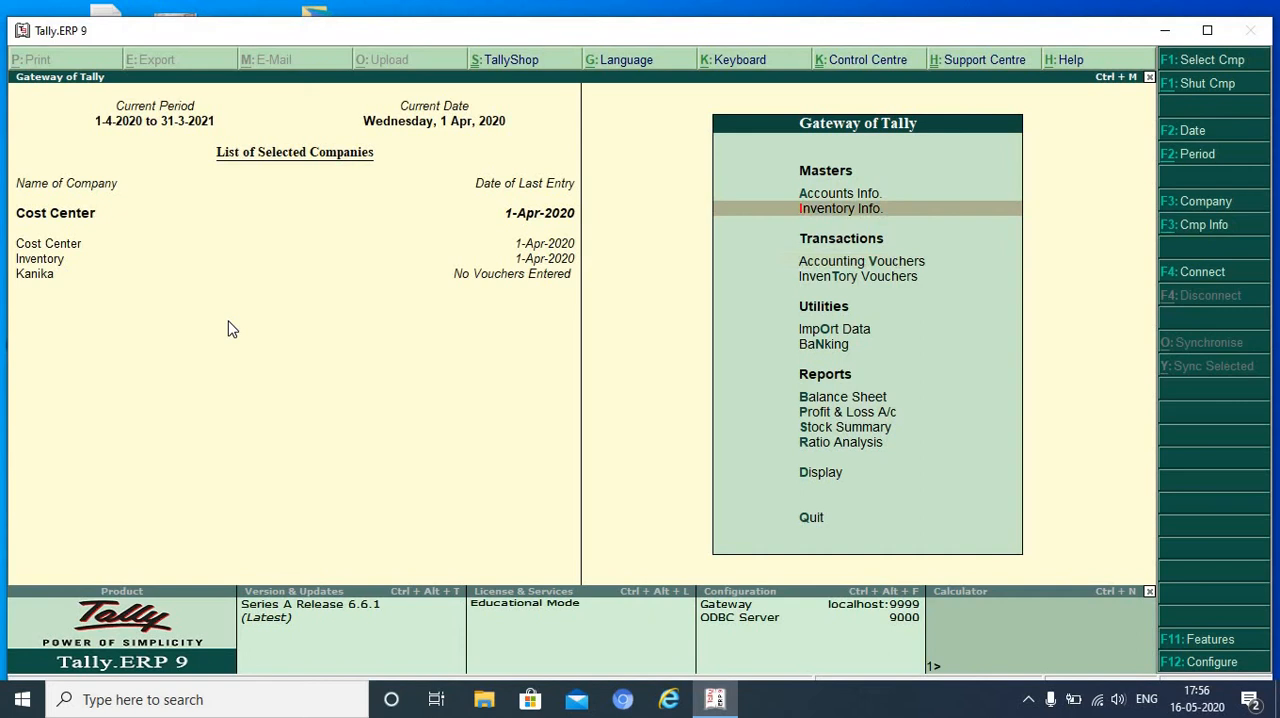
key("Return")
key("Down")
key("Down")
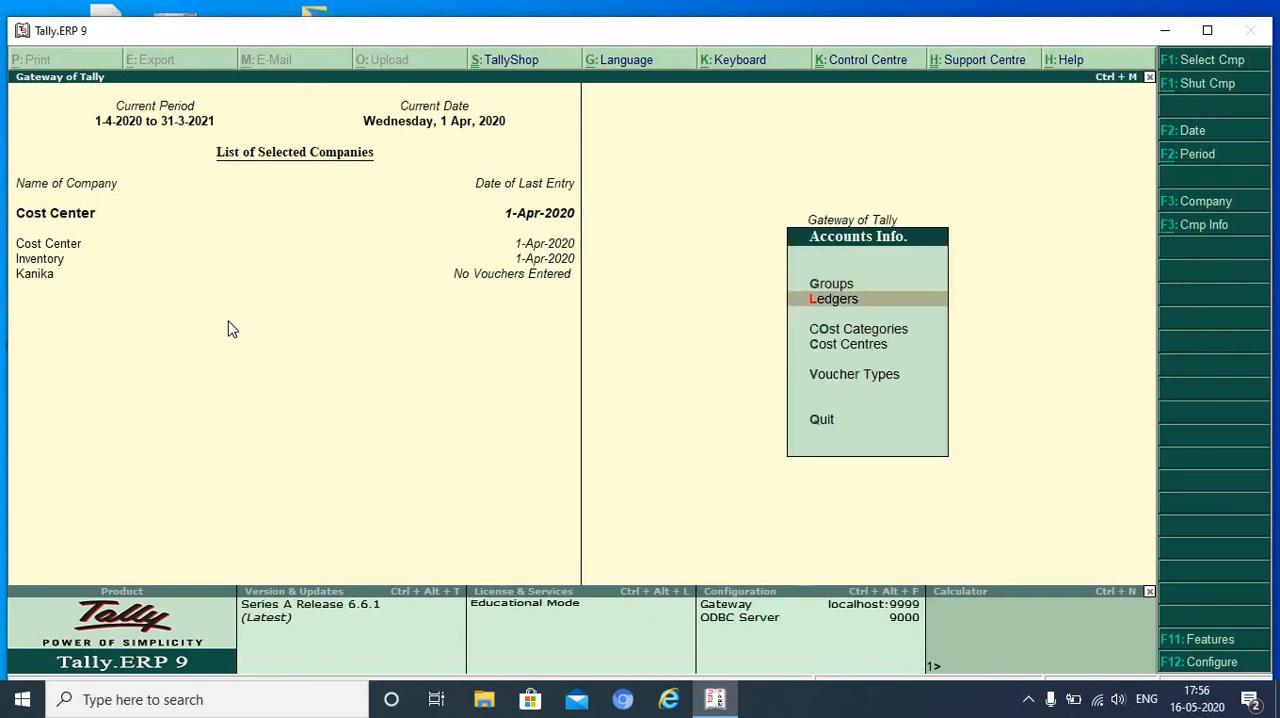
key("Return")
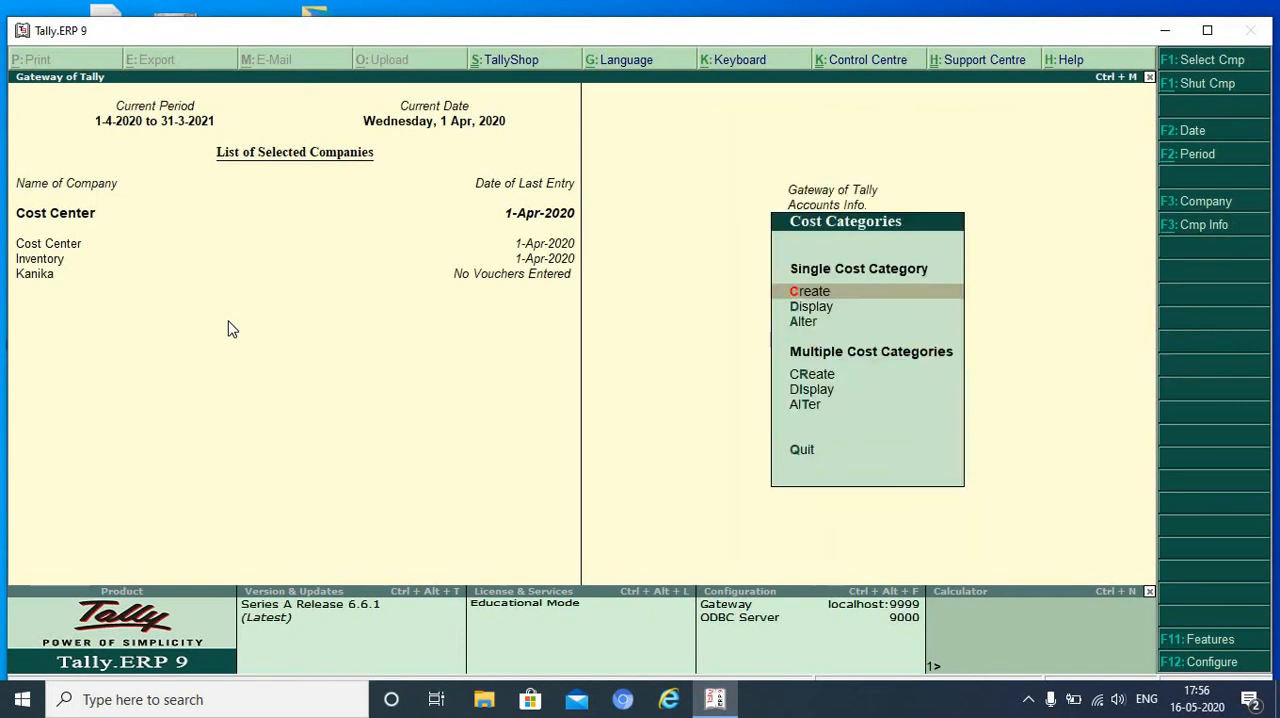
key("Escape")
key("Down")
key("Return")
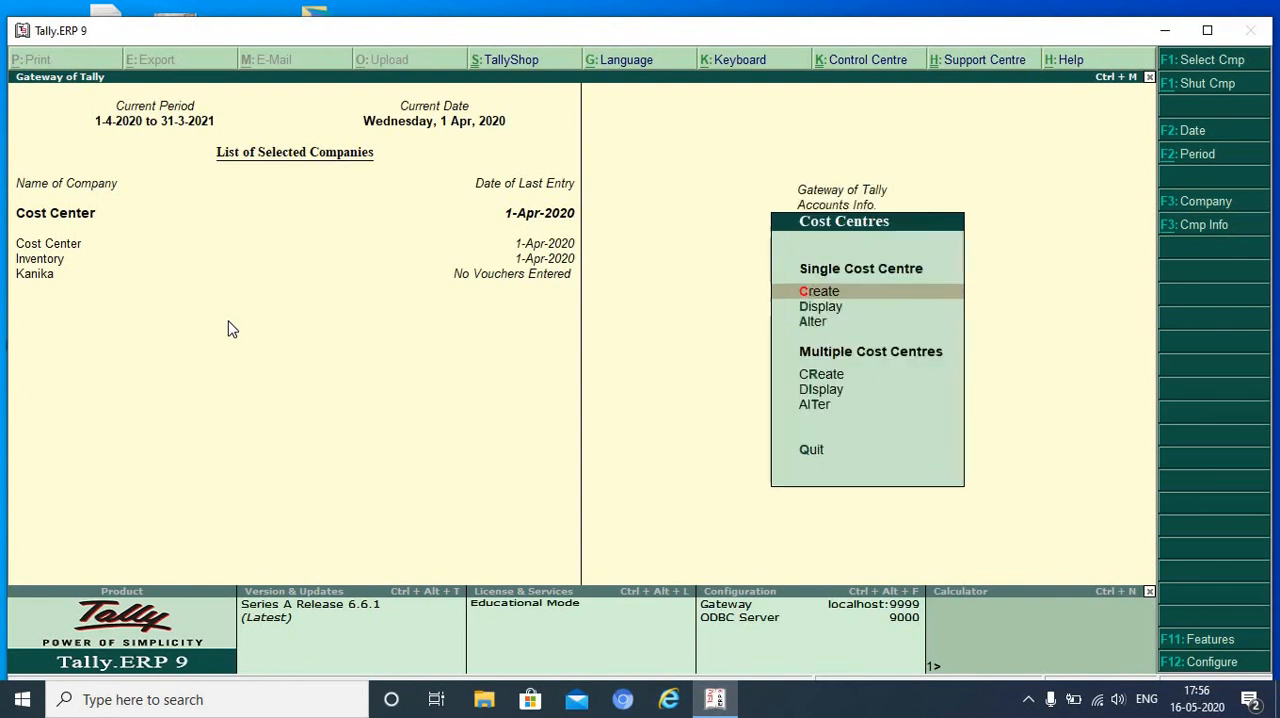
key("Return")
type("Mr. Sain")
key("Return")
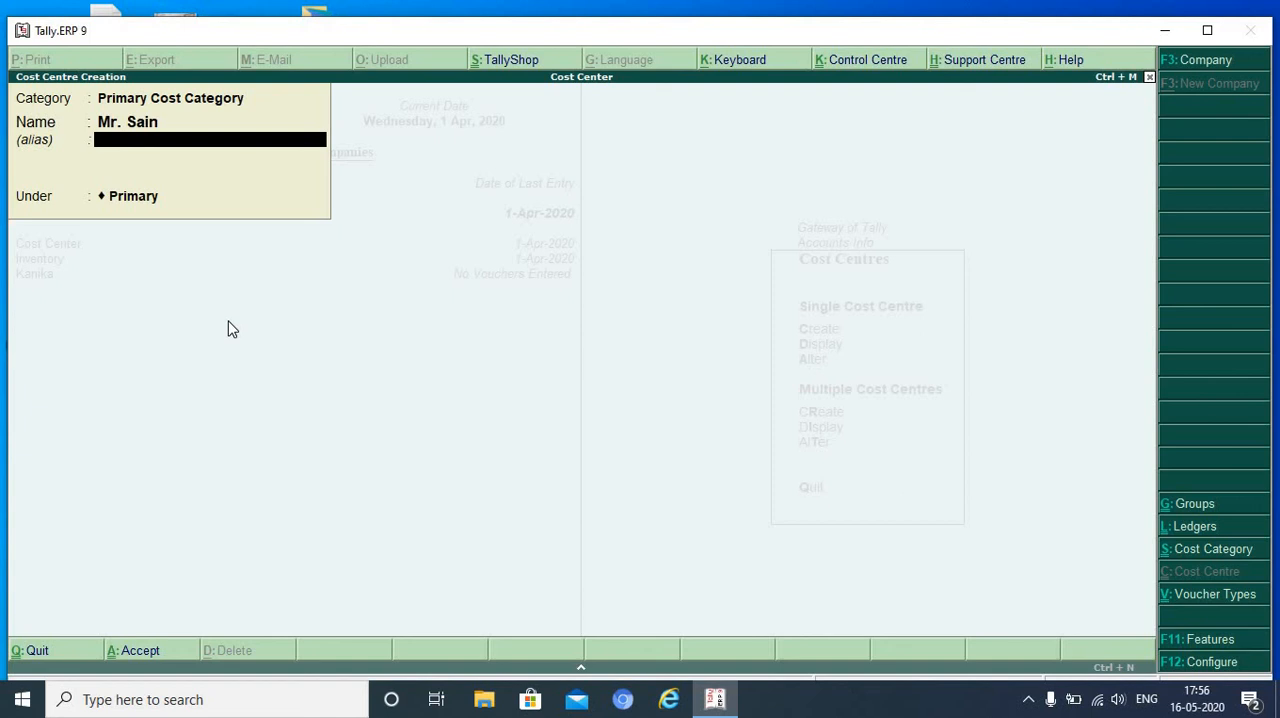
key("BackSpace")
key("BackSpace")
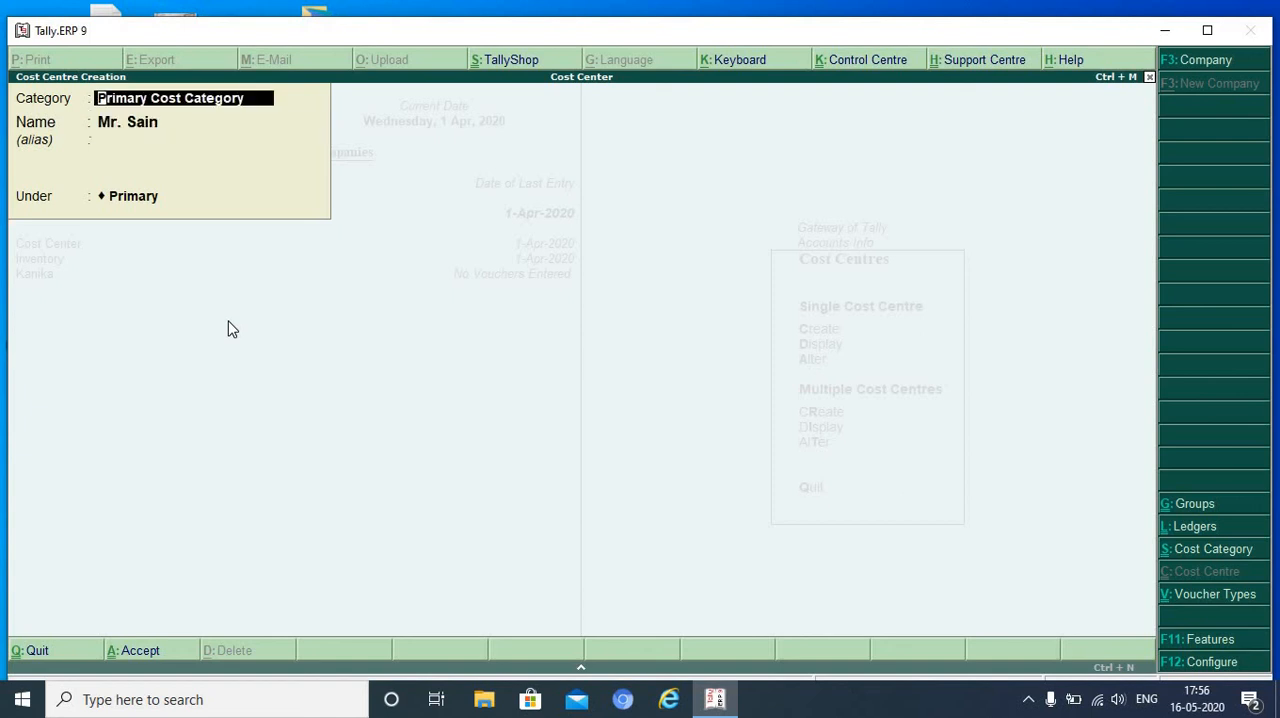
key("BackSpace")
key("Escape")
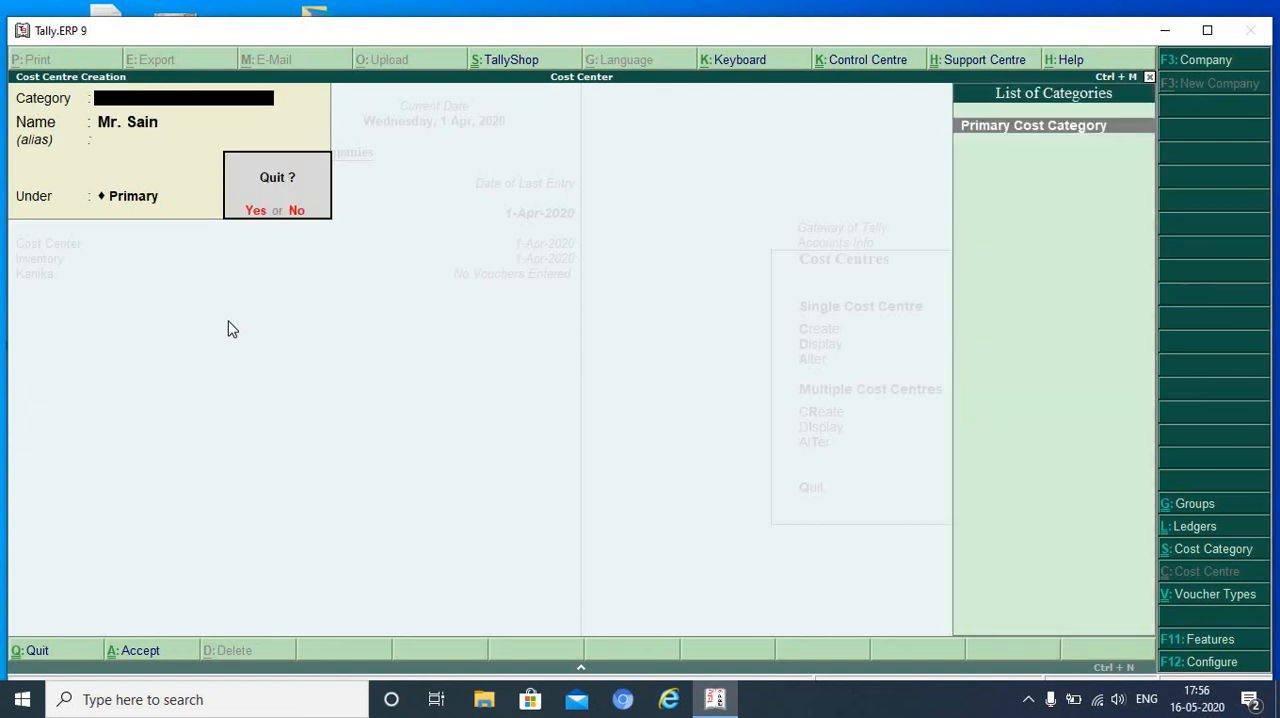
key("y")
key("Escape")
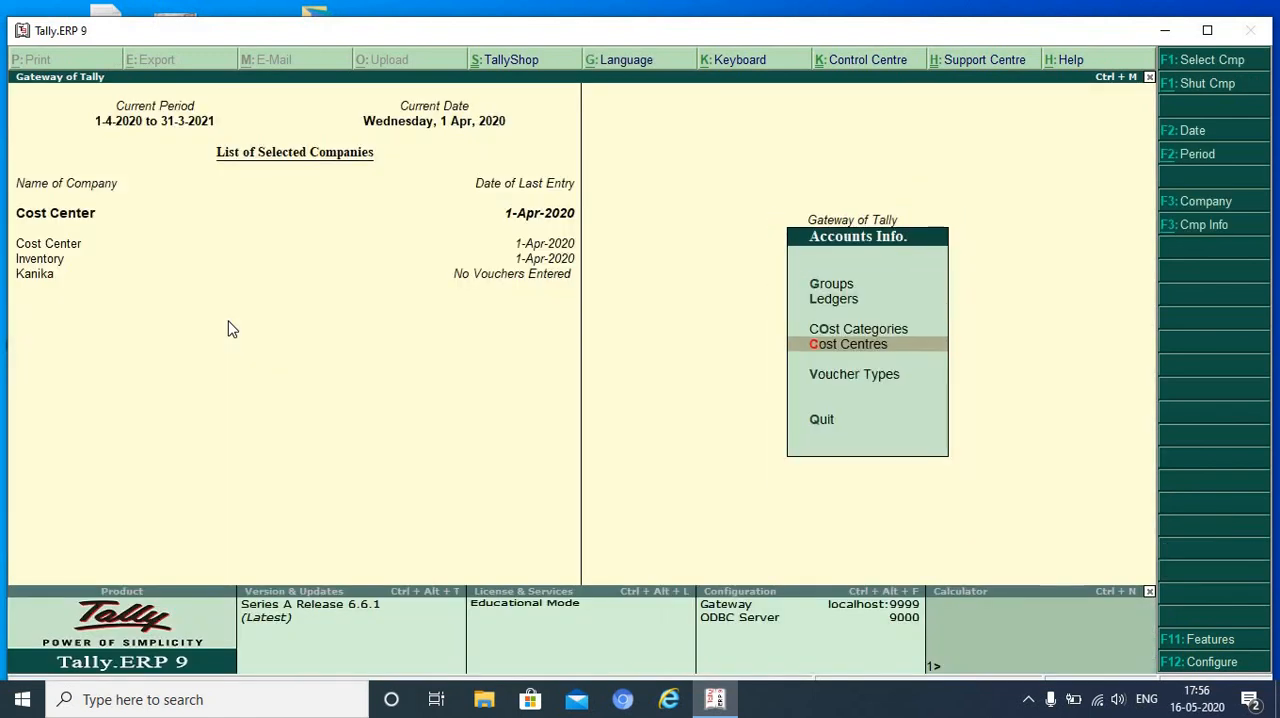
- Create a single cost category named Accounts Department, keeping the default allocation settings, and leave category creation
key("Up")
key("Return")
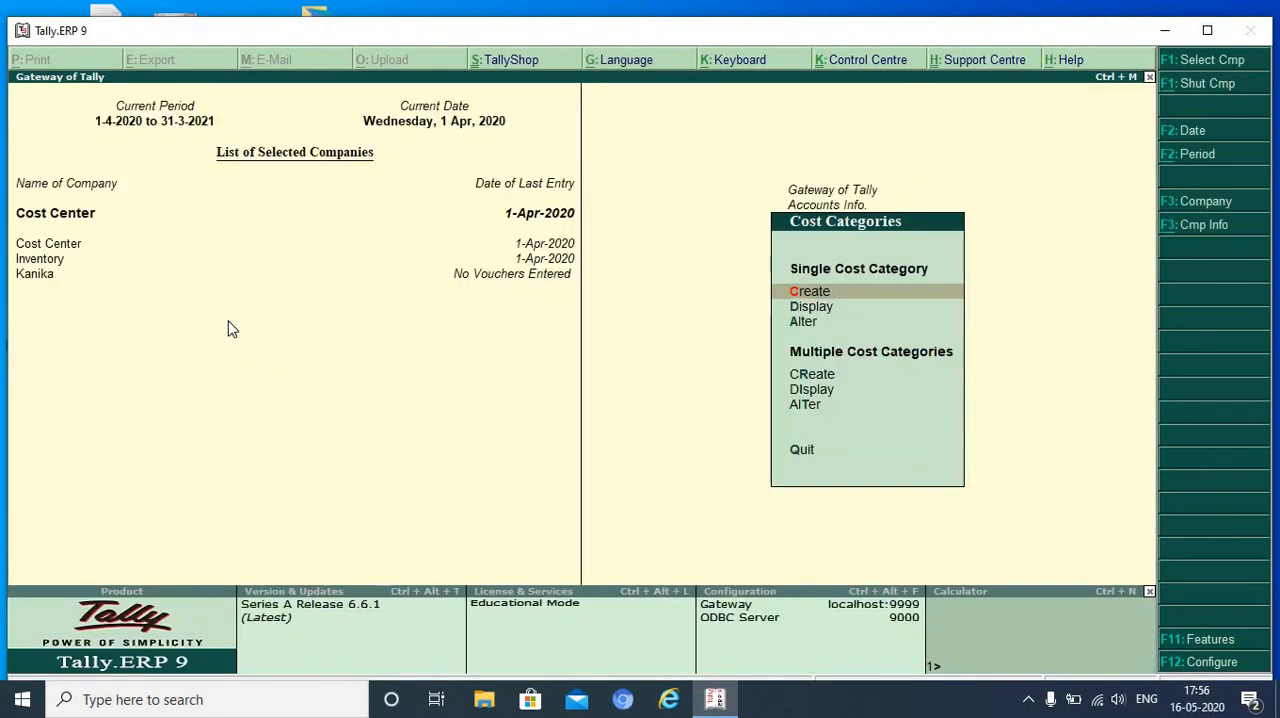
key("Return")
type("Ac")
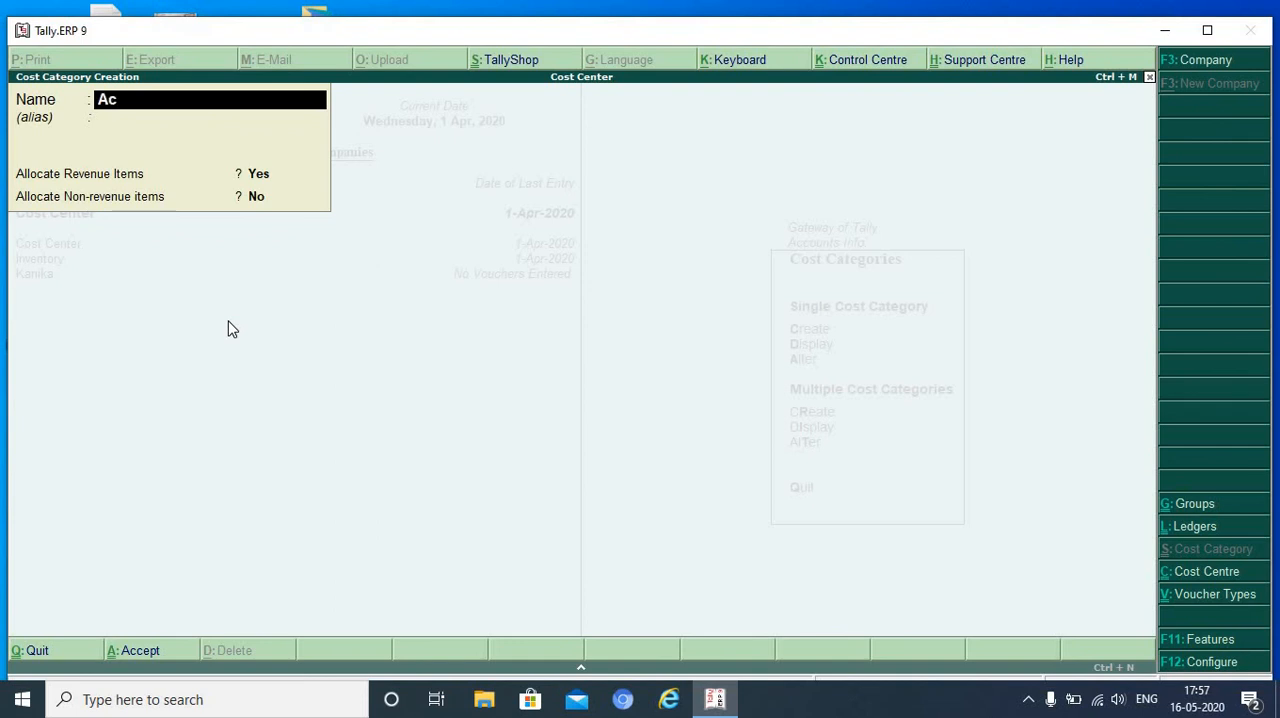
type("counts Department")
key("Return")
- Create a cost centre named after the first employee in the Accounts Department category, under Primary
key("Return")
key("Return")
key("Return")
key("Return")
key("Escape")
key("Escape")
key("Down")
key("Return")
key("Return")
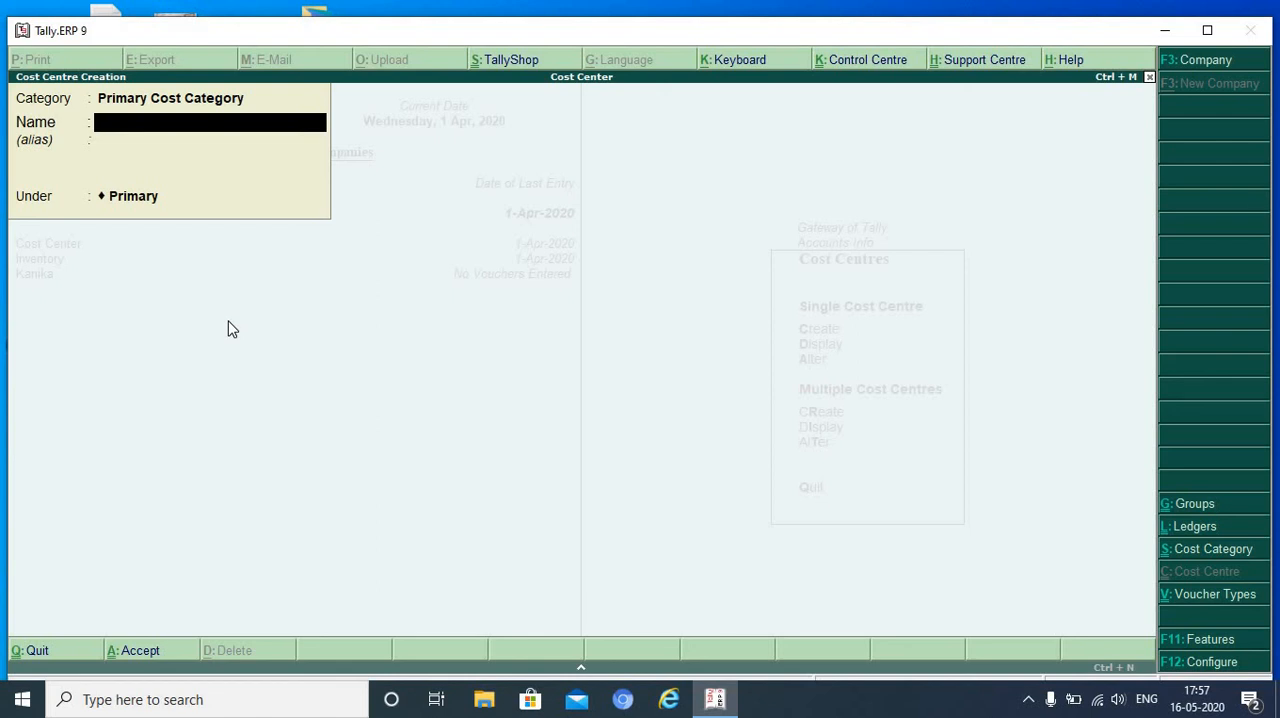
key("BackSpace")
type("A")
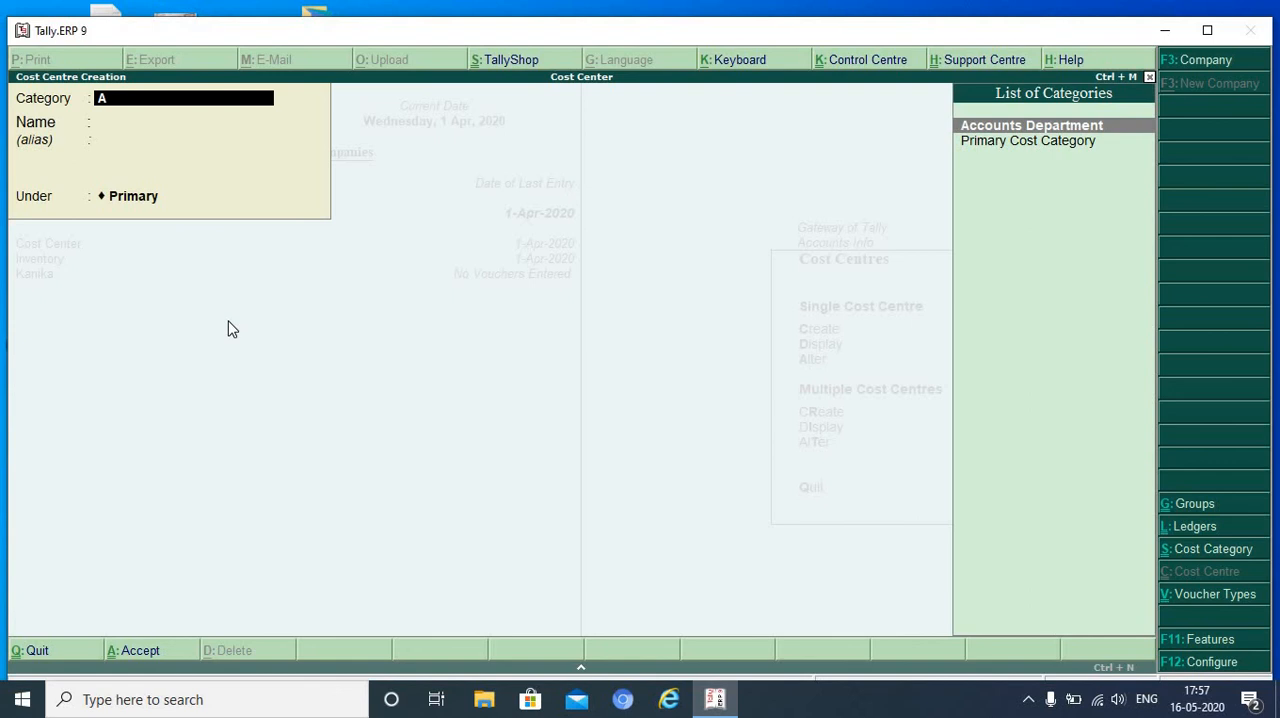
key("Return")
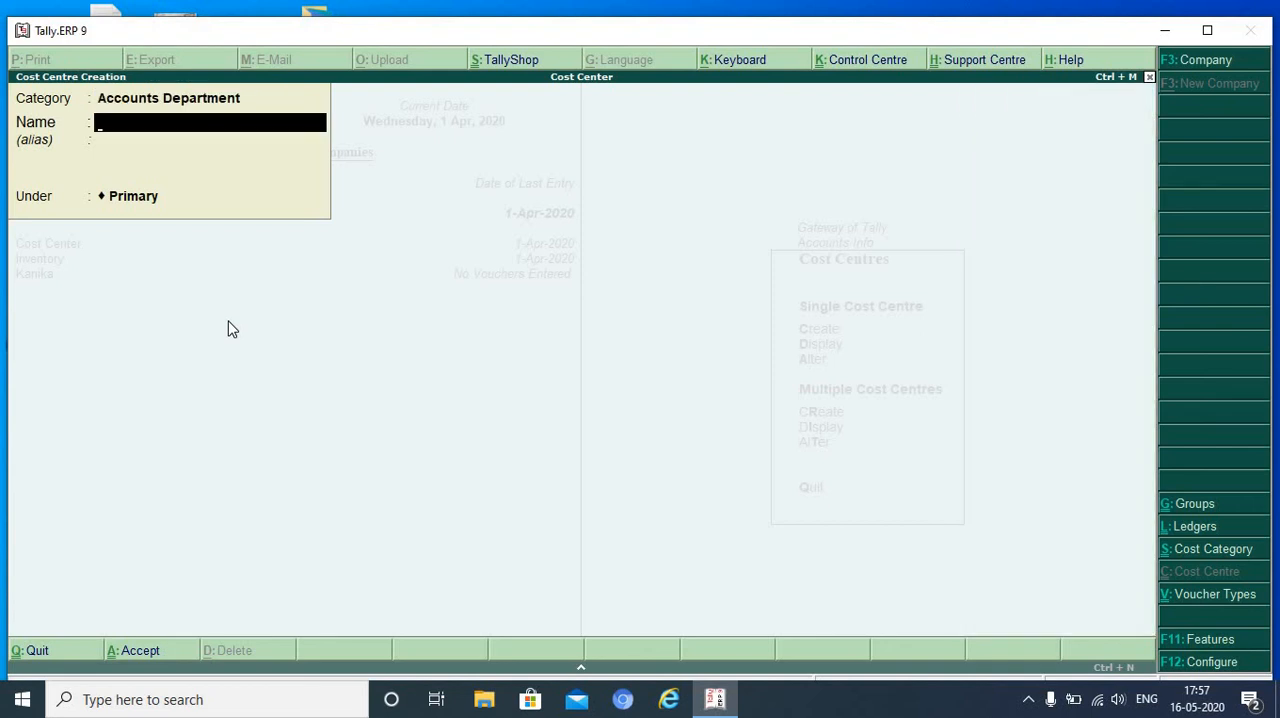
type("Mr. Sain")
key("Return")
key("Return")
key("Return")
key("Return")
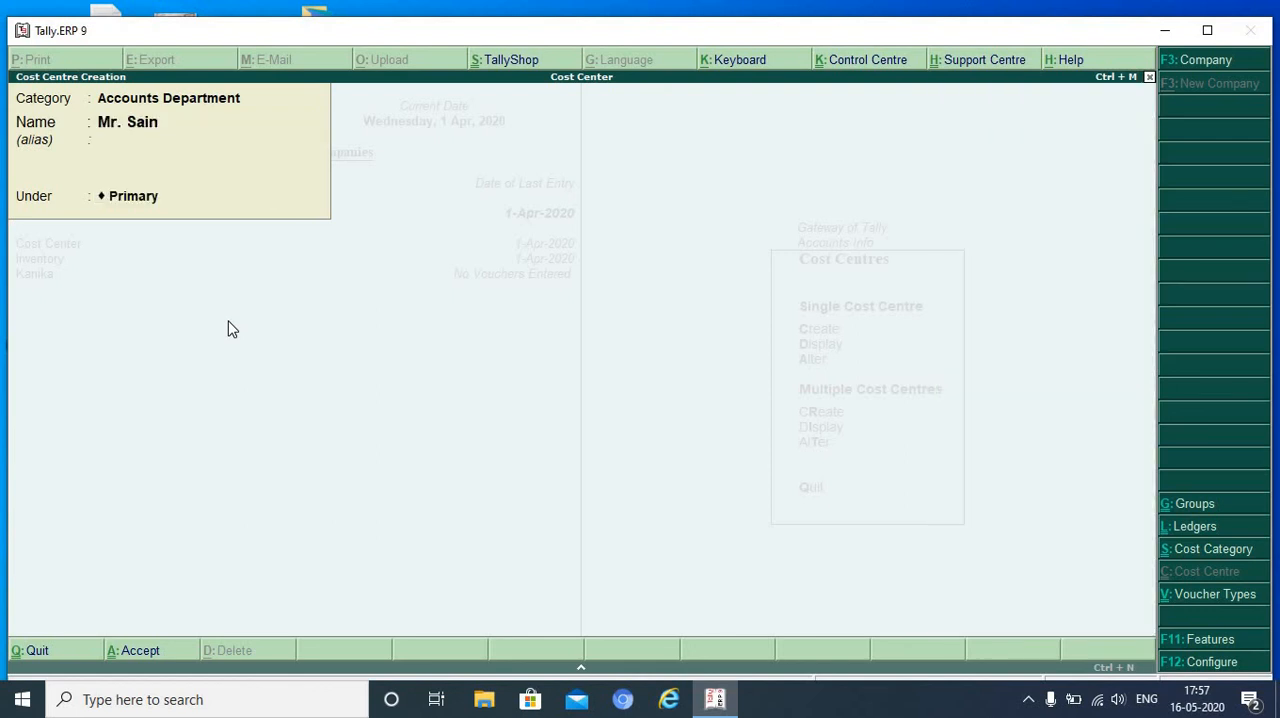
- Create another cost centre named after the second employee in the Accounts Department category, under Primary, and leave cost centre creation
type("Mr. Anand")
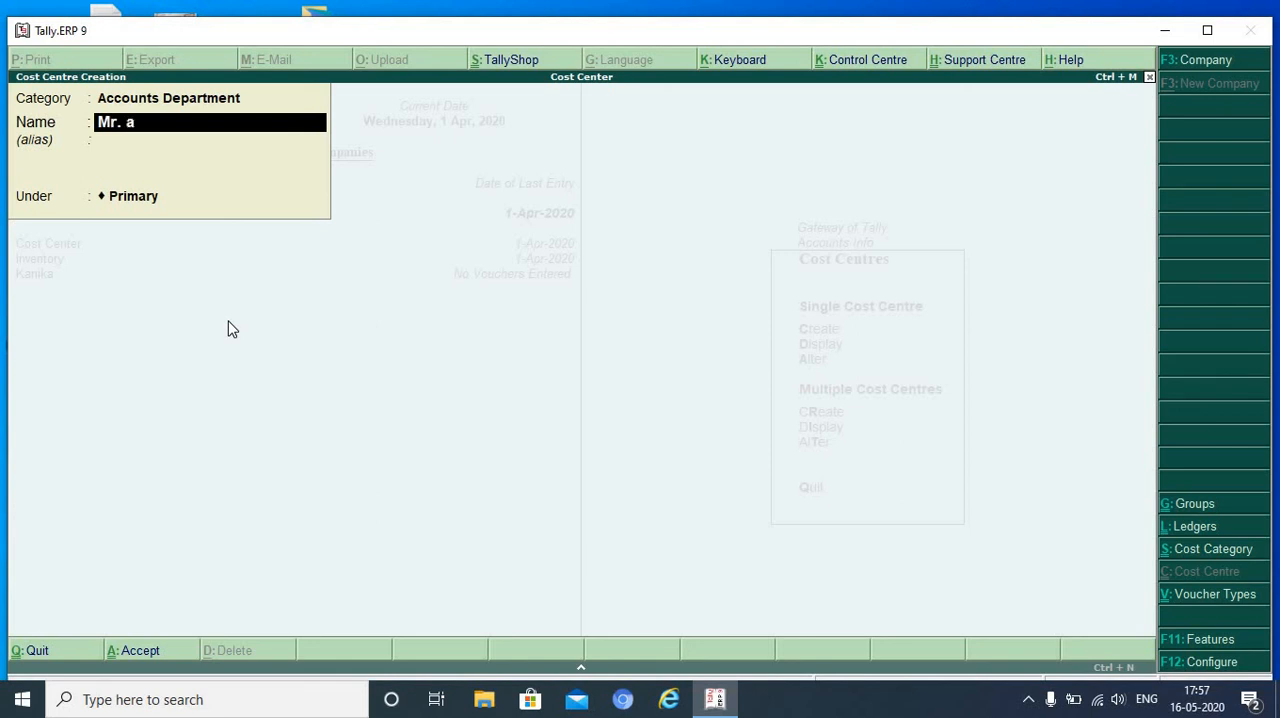
key("Return")
key("Return")
key("Return")
key("Return")
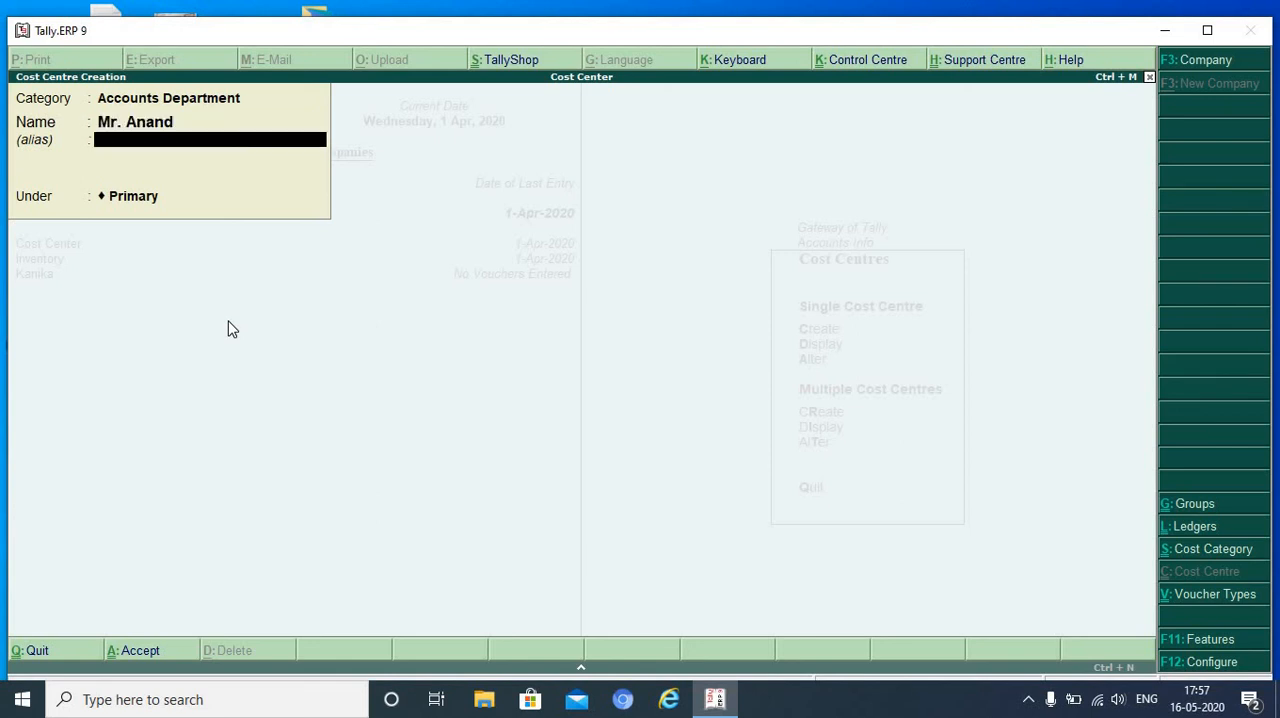
key("Escape")
key("Return")
key("Escape")
key("Escape")
- Enter a new payment voucher from the Cash account for Salaries with an amount of 30000
key("Up")
key("Up")
key("Up")
key("Up")
key("Up")
key("Up")
key("Up")
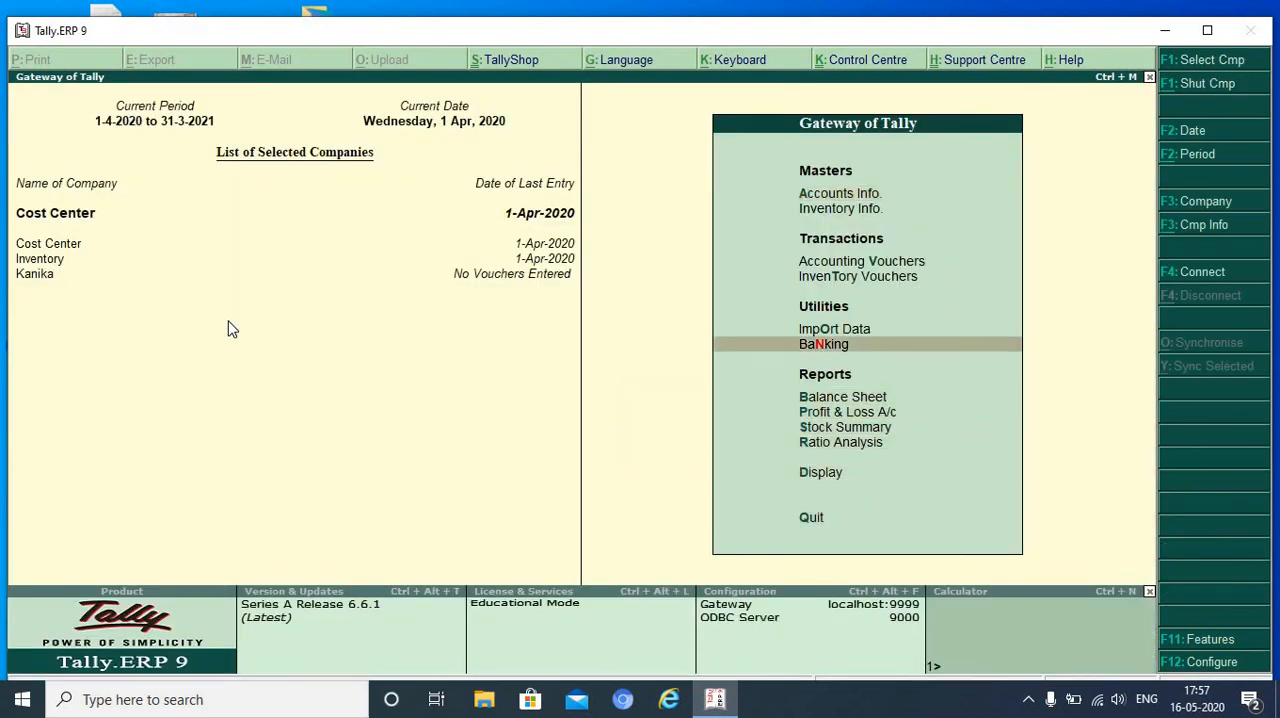
key("Up")
key("Up")
key("Up")
key("Return")
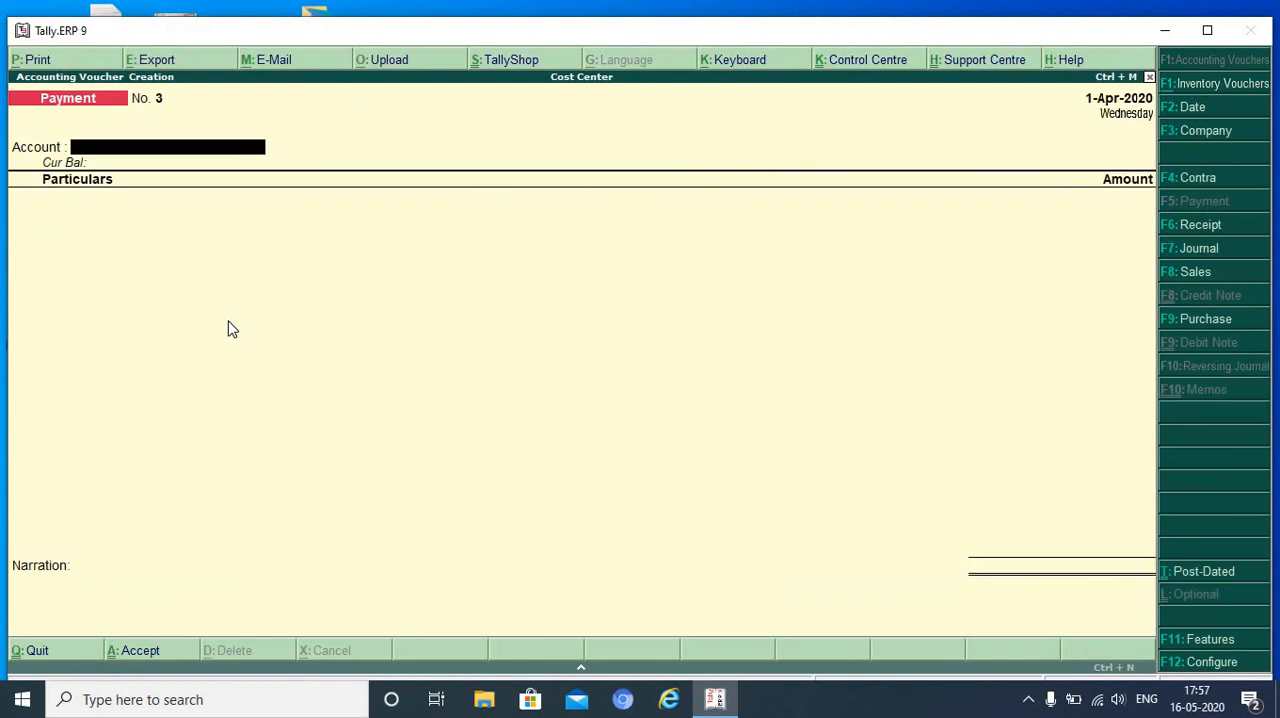
type("C")
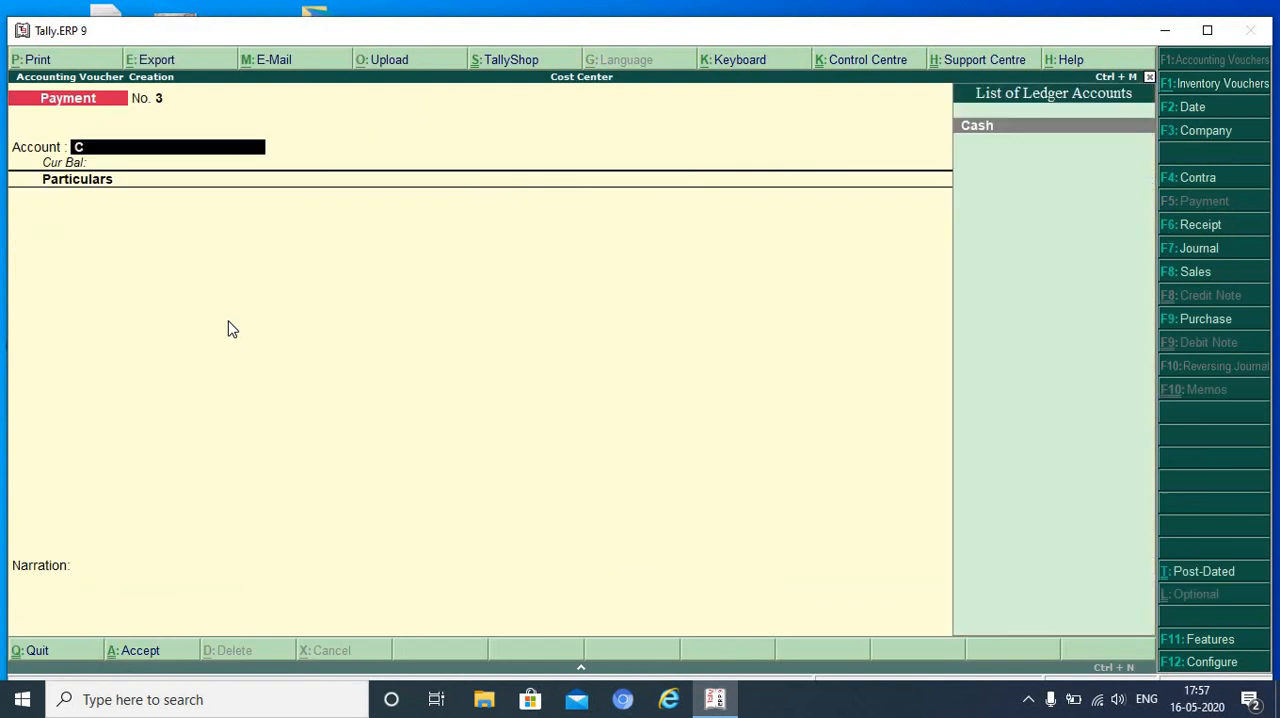
key("Return")
type("S")
key("Return")
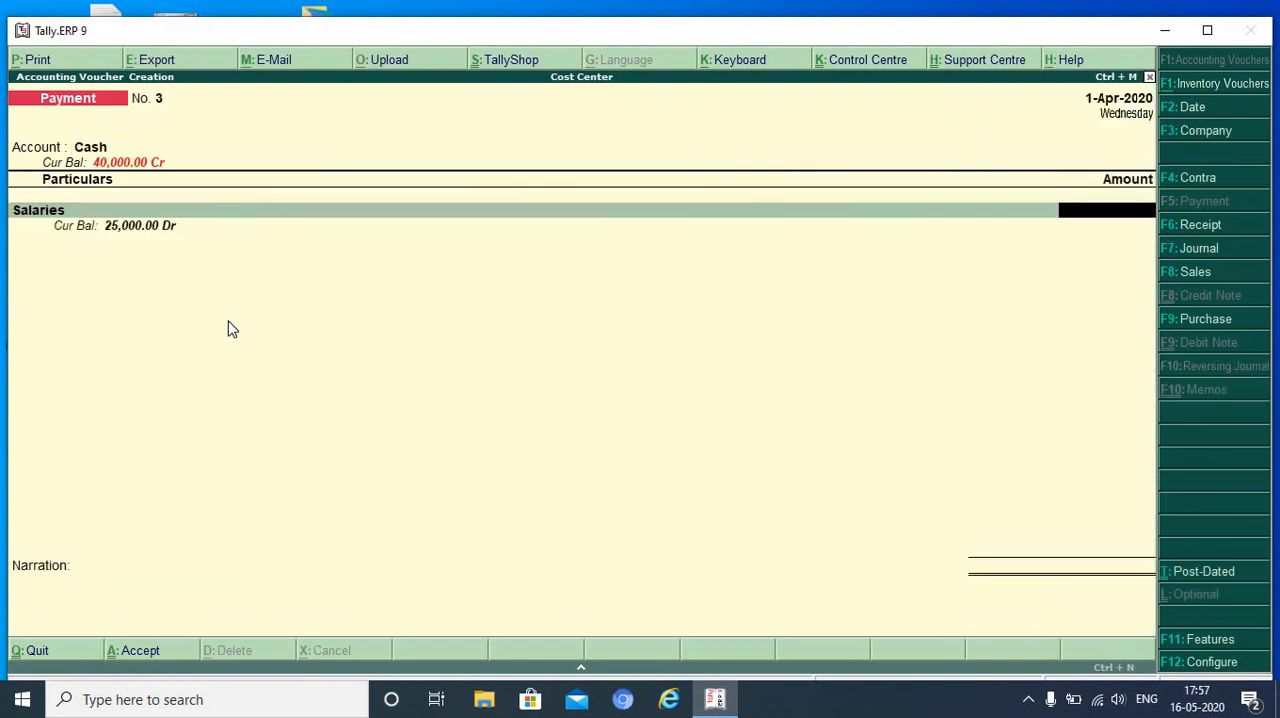
type("30000")
key("Return")
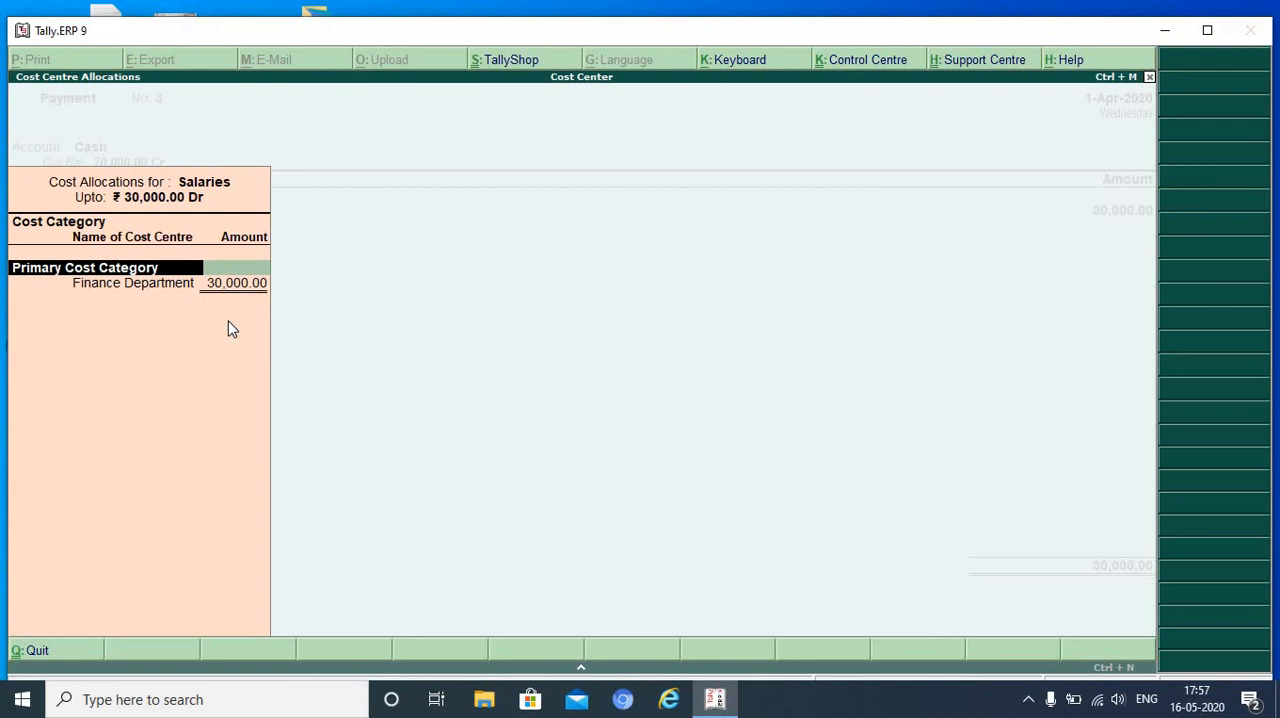
- Set the salary allocation's category to Accounts Department and allocate 18000 to the first employee's cost centre
type("A")
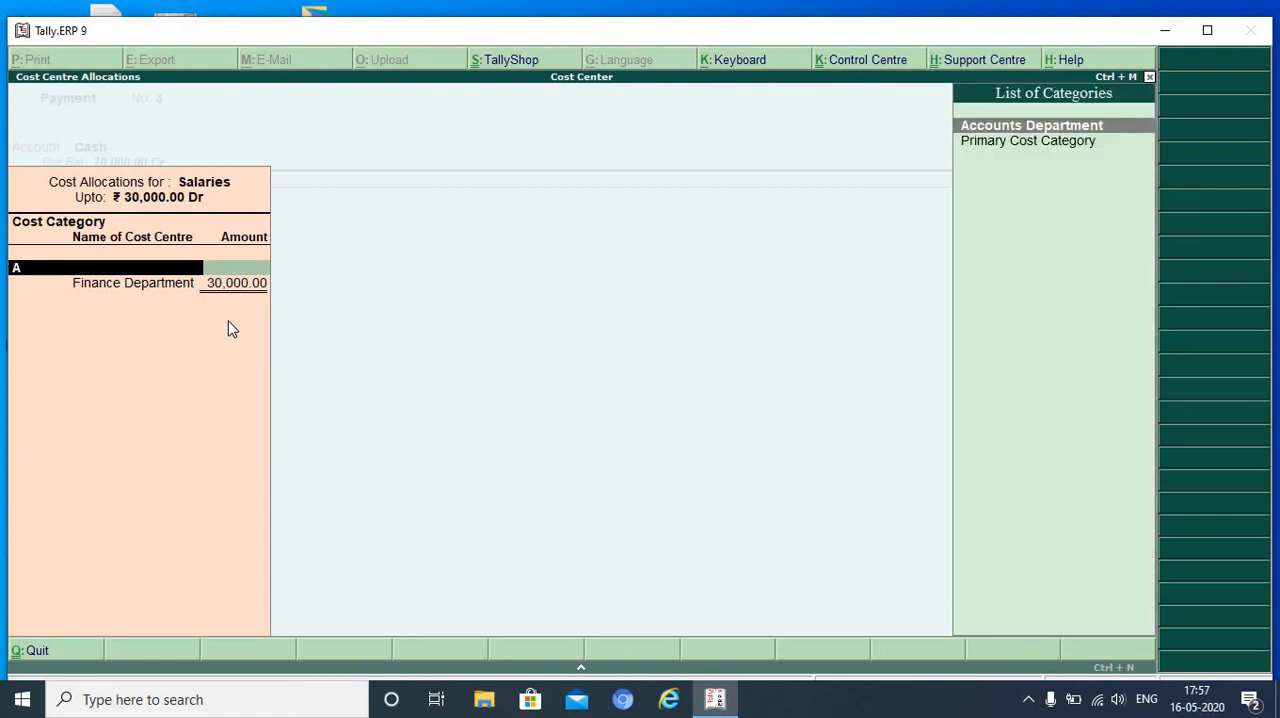
key("Return")
type("M")
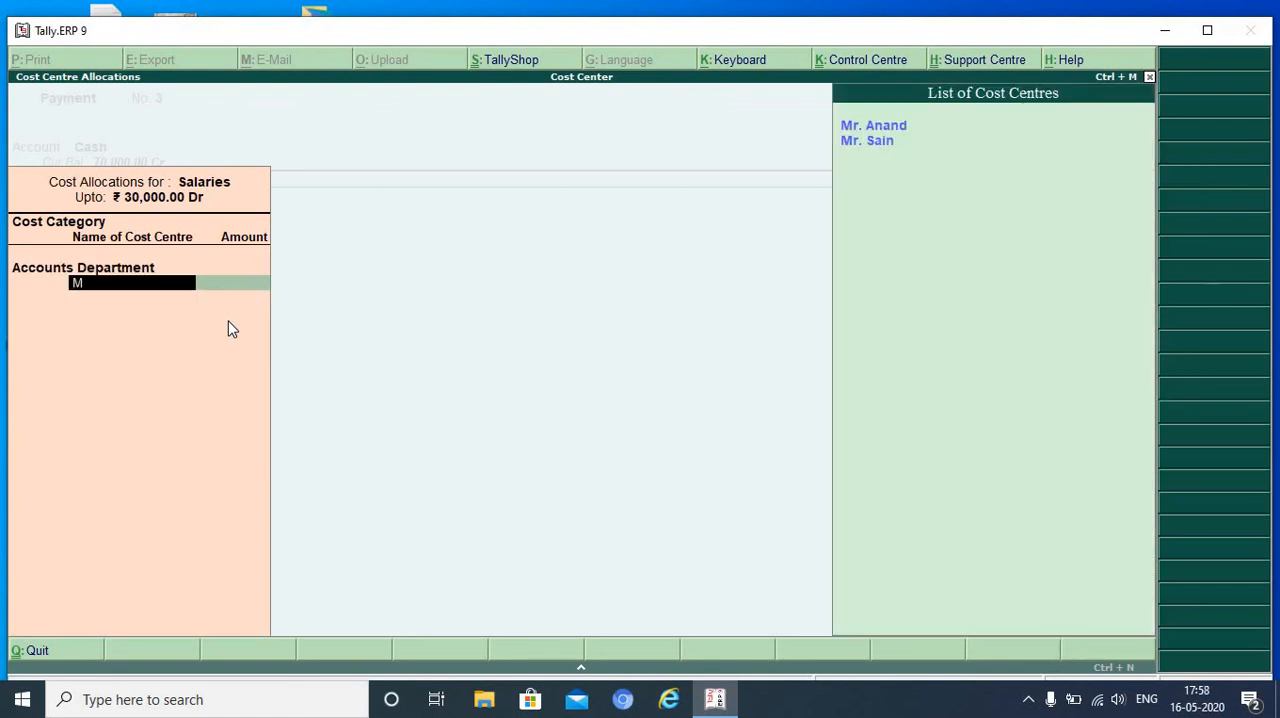
key("Down")
key("Return")
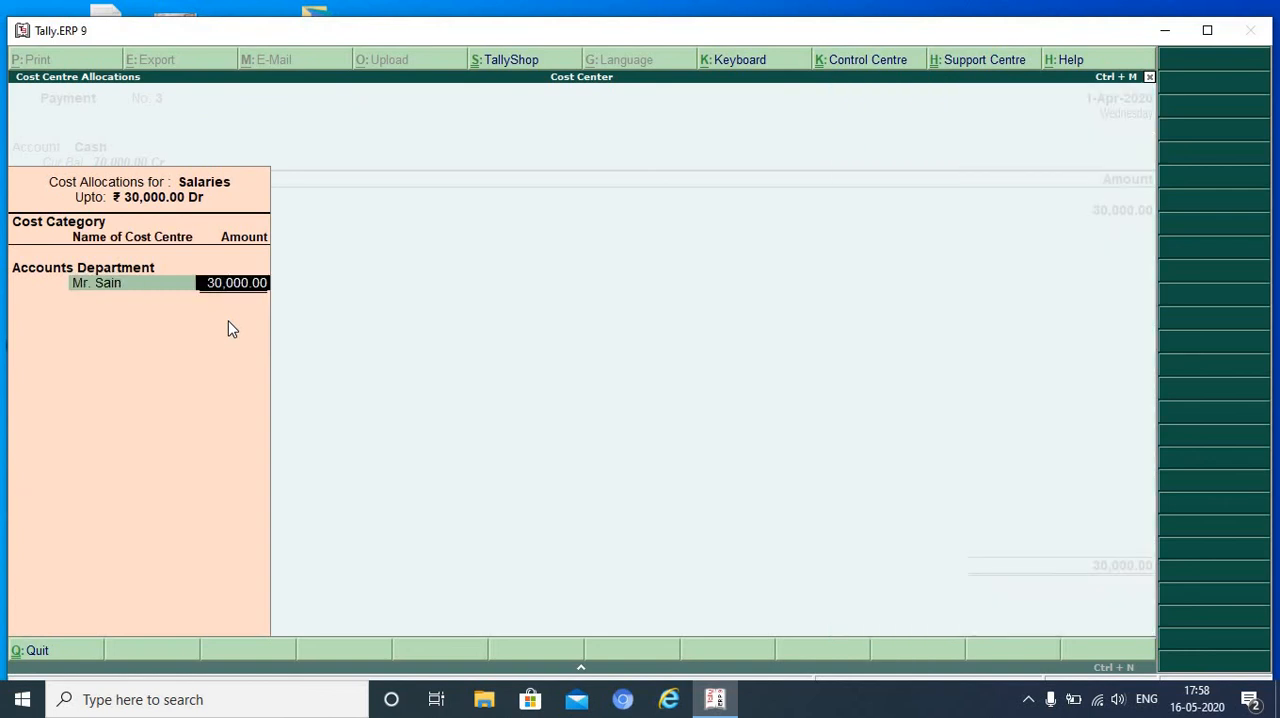
type("18,000")
key("Return")
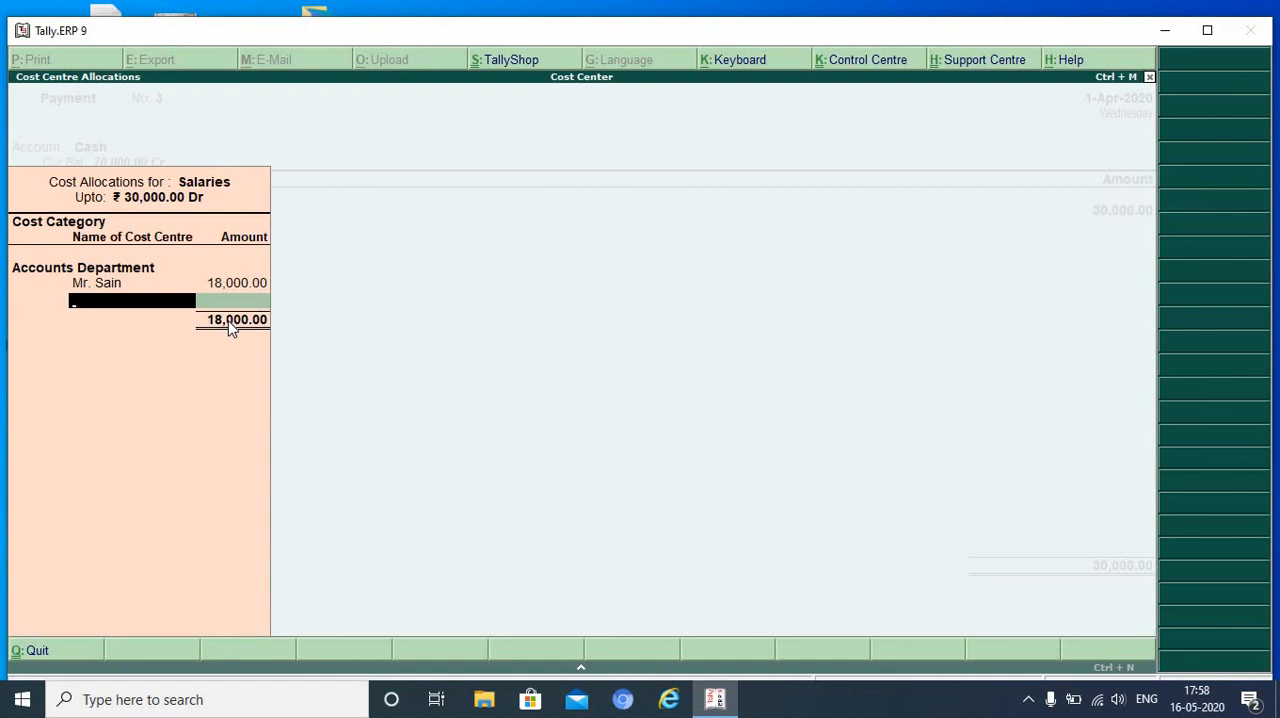
- Allocate the remaining 12000 to the second employee's cost centre and save the payment voucher without a narration
key("Down")
key("Return")
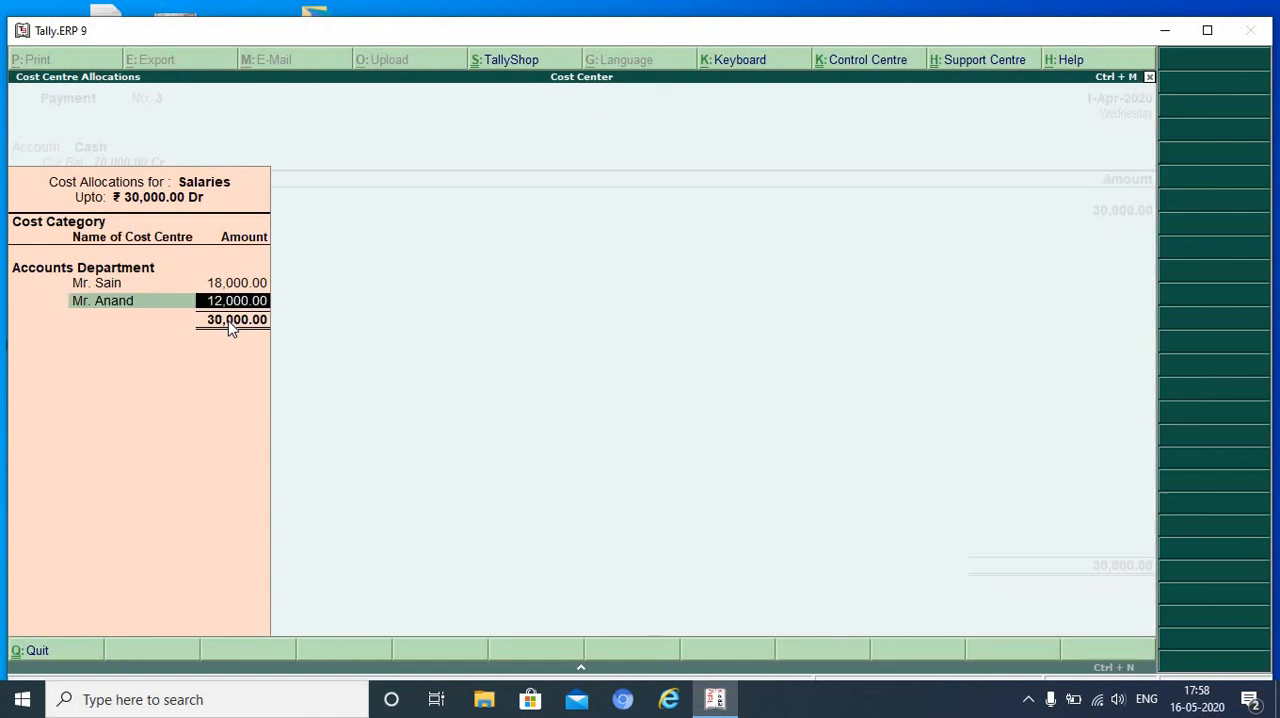
key("Return")
key("Return")
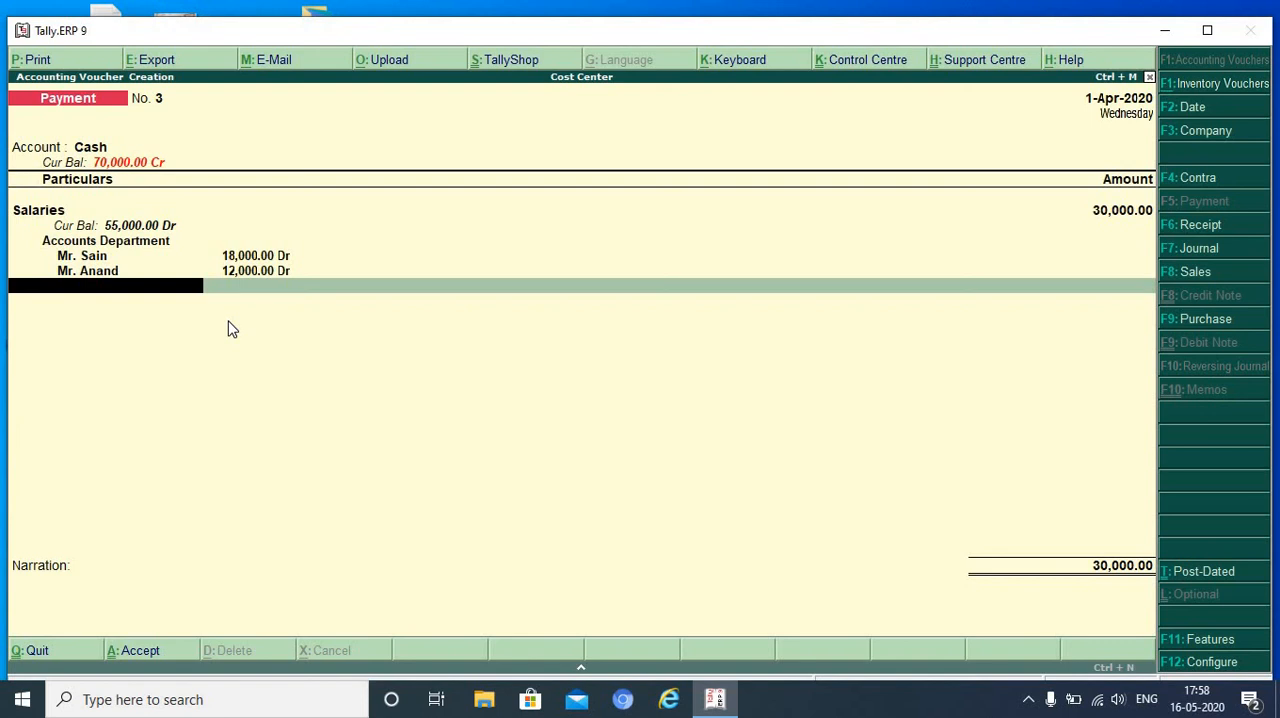
key("Return")
key("Return")
key("Return")
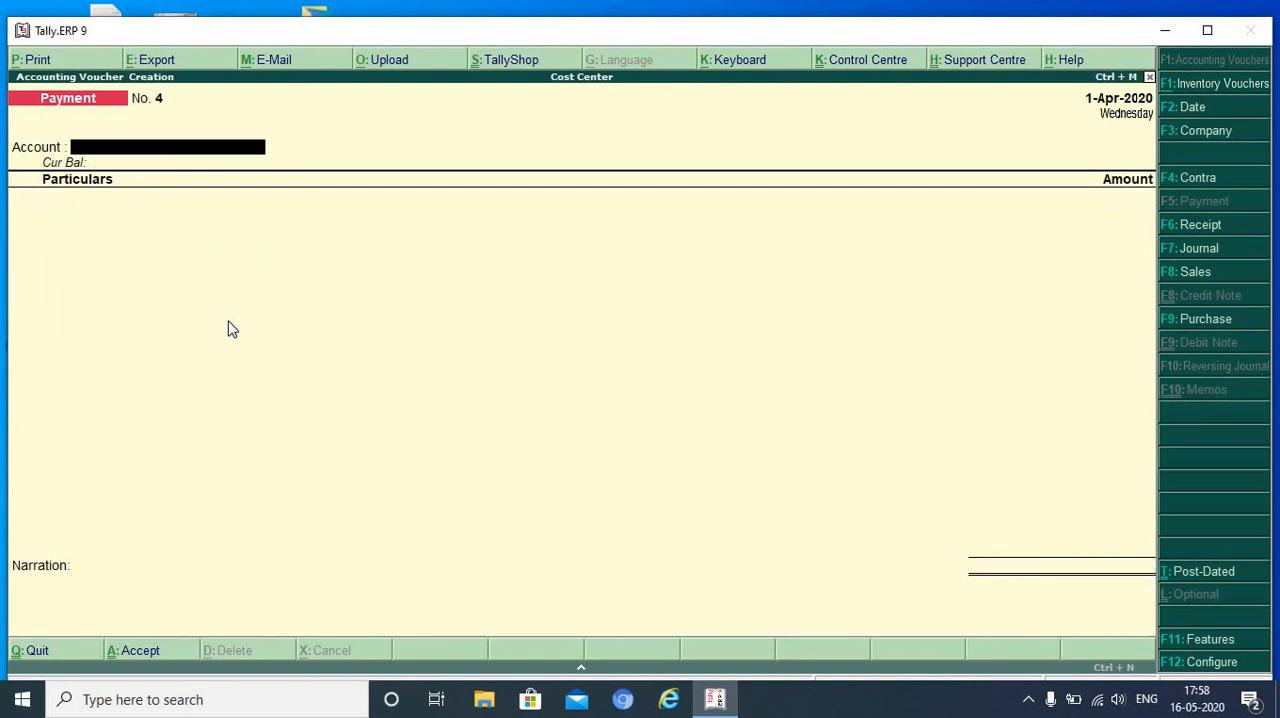
- Review saved payment vouchers No. 3 and No. 2 to compare their cost category allocations
key("Page_Up")
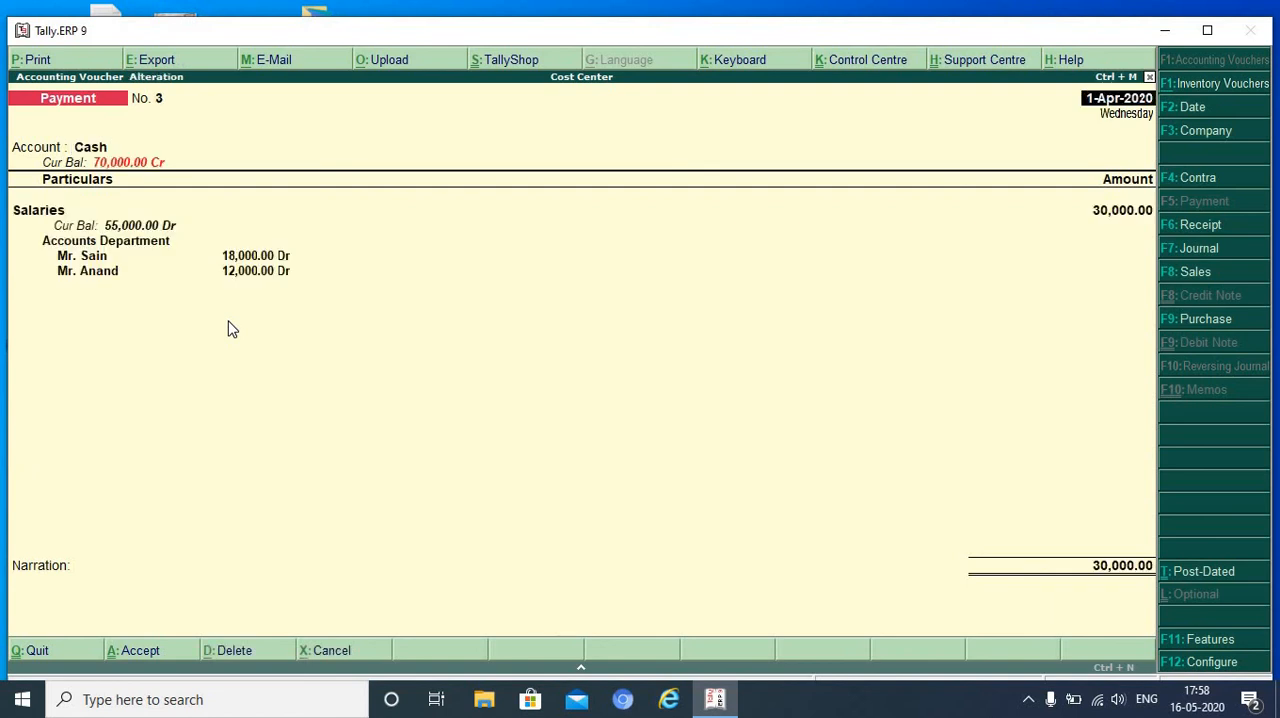
key("Page_Up")
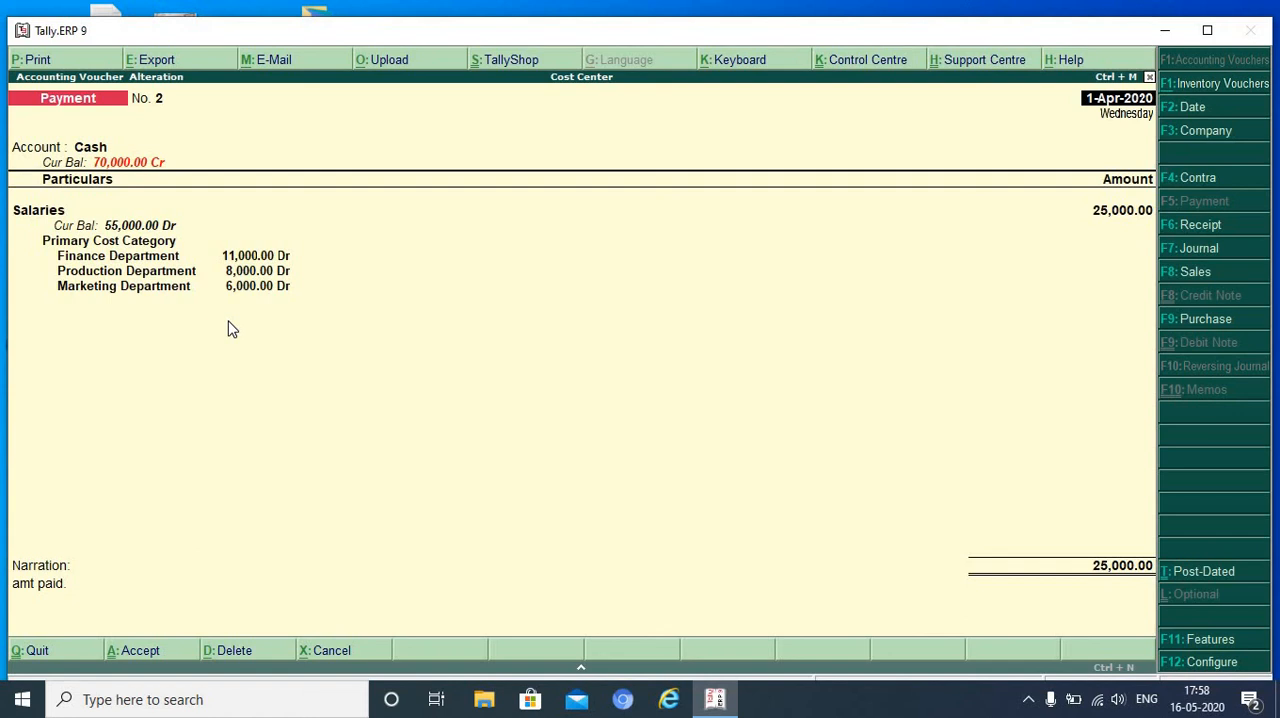
key("Page_Down")
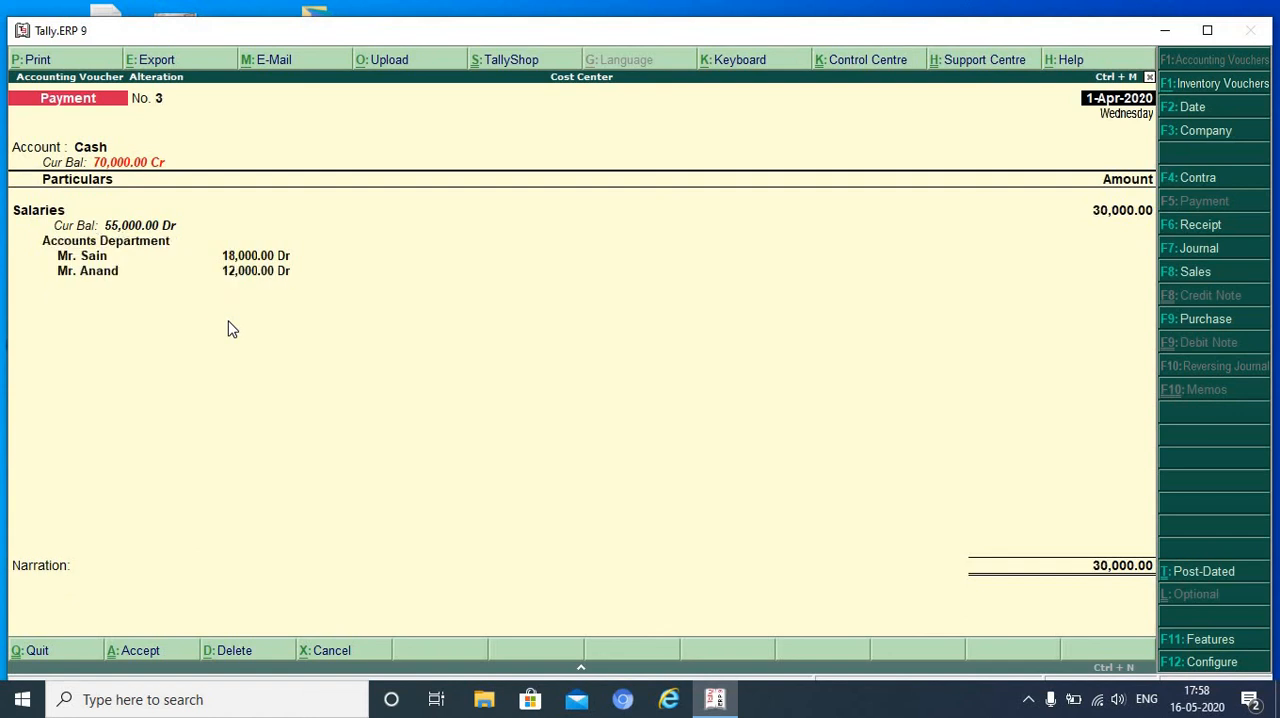